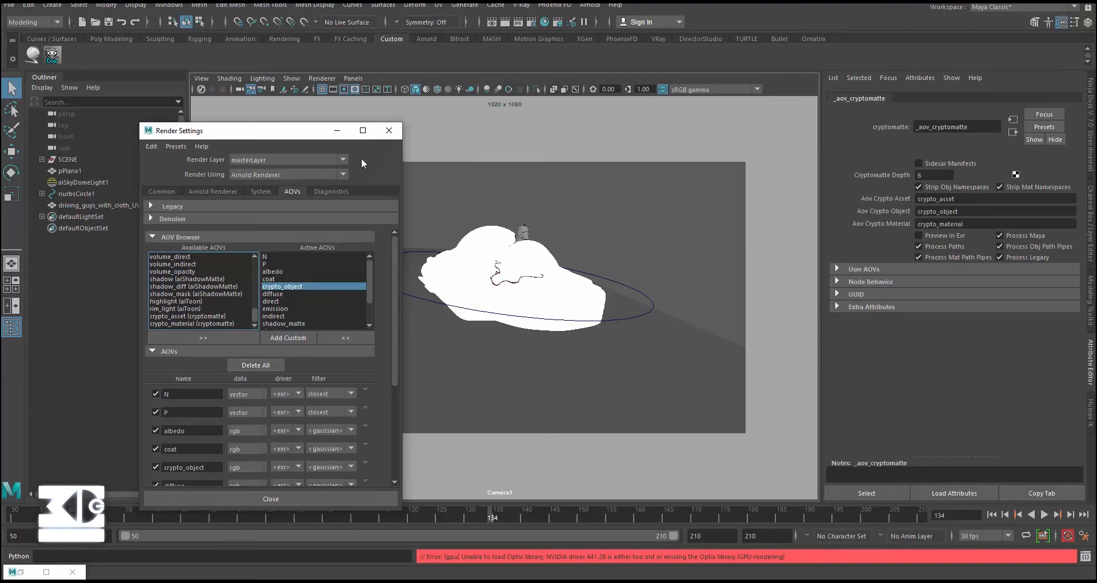
- Show the common file output options in the Render Settings window
{"action": "left_click", "coordinate": [180, 189]}
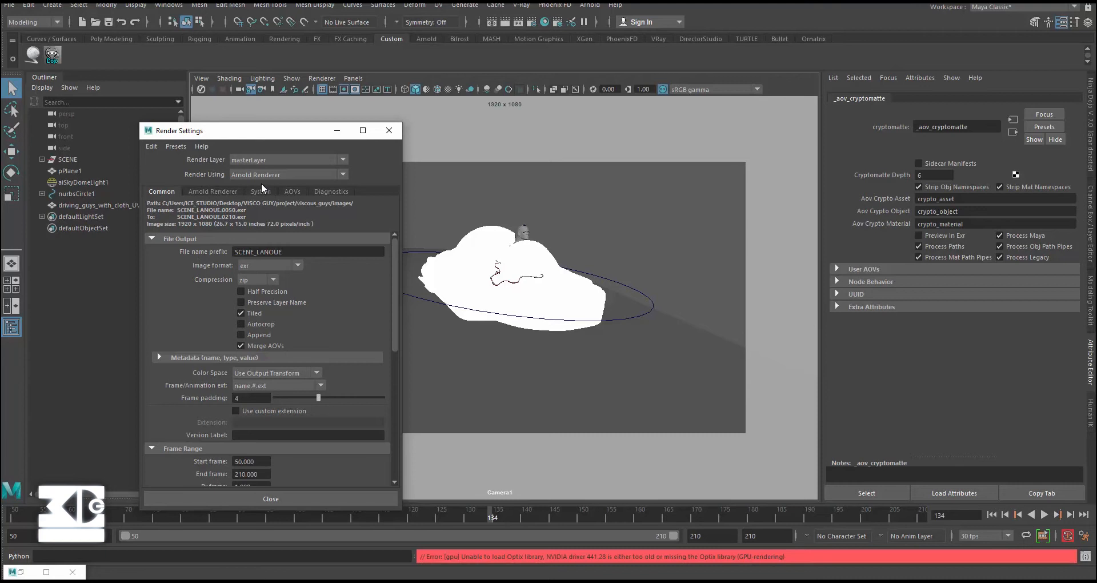
{"action": "left_click", "coordinate": [37, 570]}
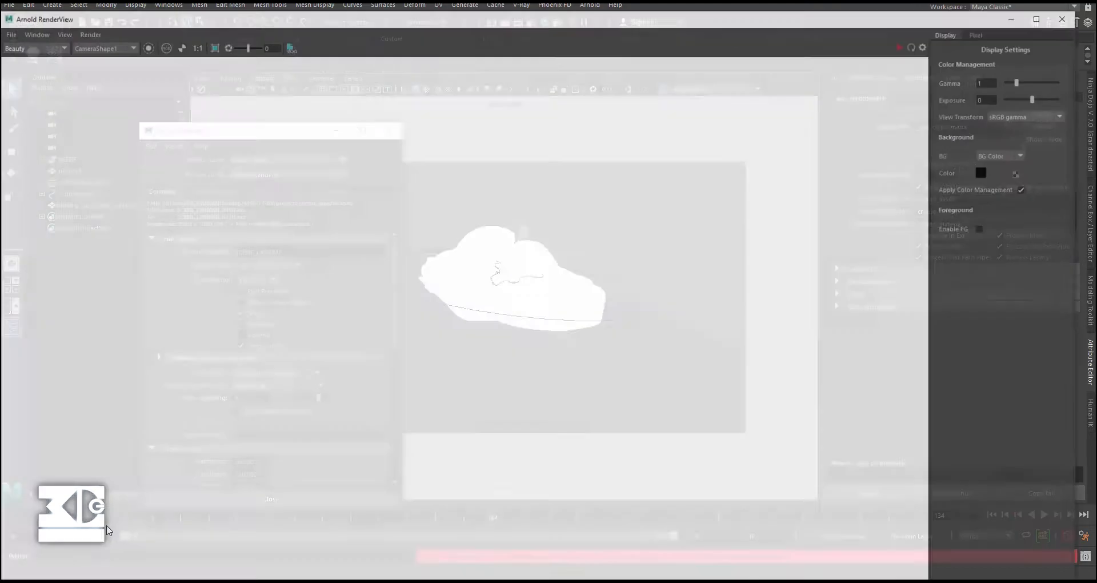
{"action": "left_click", "coordinate": [918, 19]}
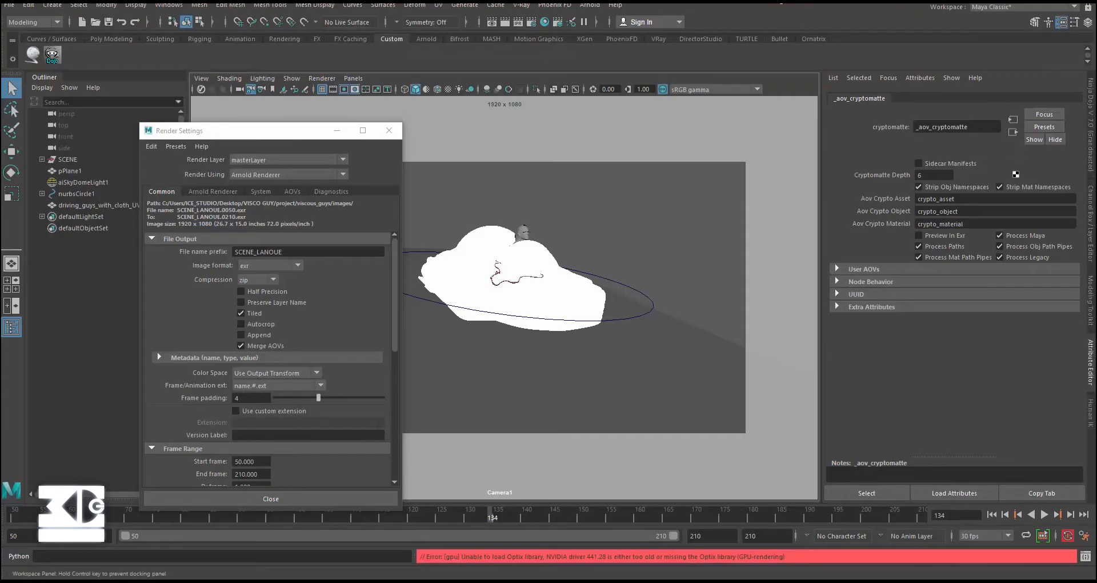
{"action": "mouse_move", "coordinate": [197, 137]}
{"action": "left_mouse_down"}
{"action": "mouse_move", "coordinate": [263, 122]}
{"action": "mouse_move", "coordinate": [184, 122]}
{"action": "left_mouse_up"}
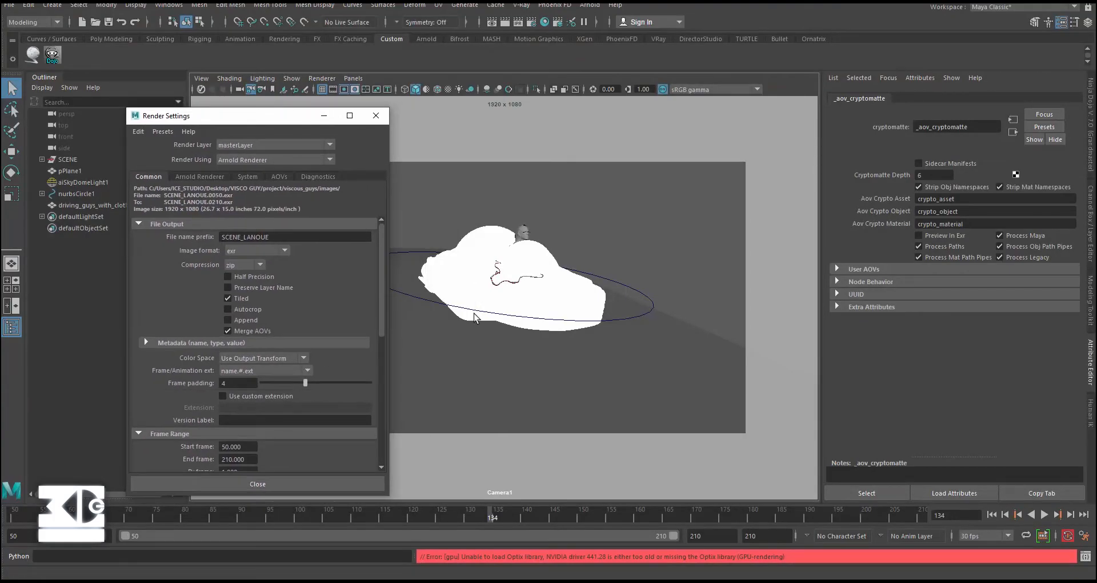
- Set the render's image format to exr in the file output options
{"action": "left_click", "coordinate": [235, 252]}
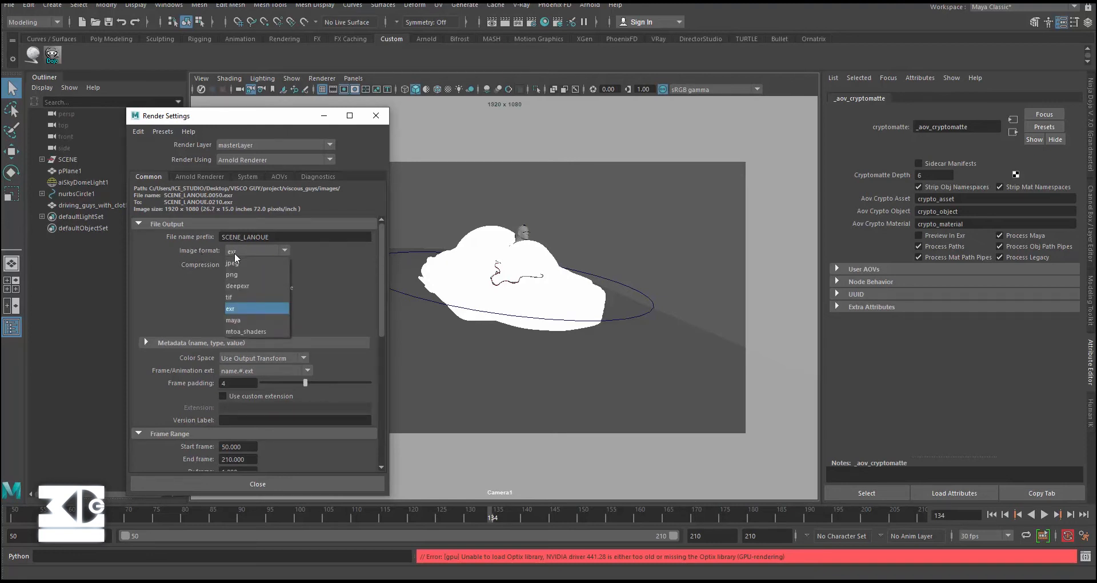
{"action": "left_click", "coordinate": [235, 252]}
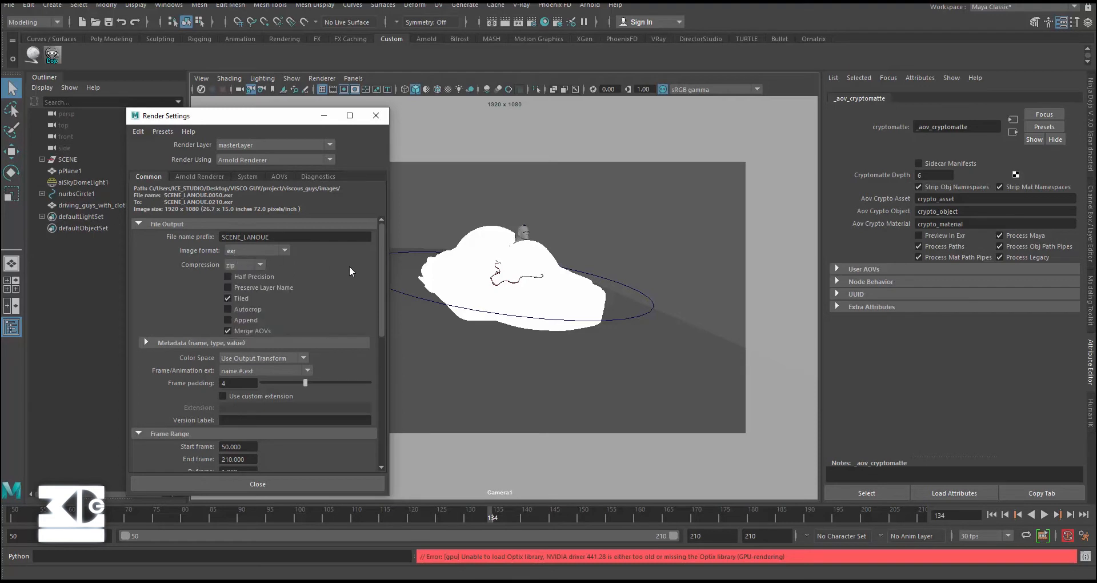
{"action": "left_click", "coordinate": [260, 245]}
{"action": "left_click", "coordinate": [259, 248]}
{"action": "left_click", "coordinate": [232, 253]}
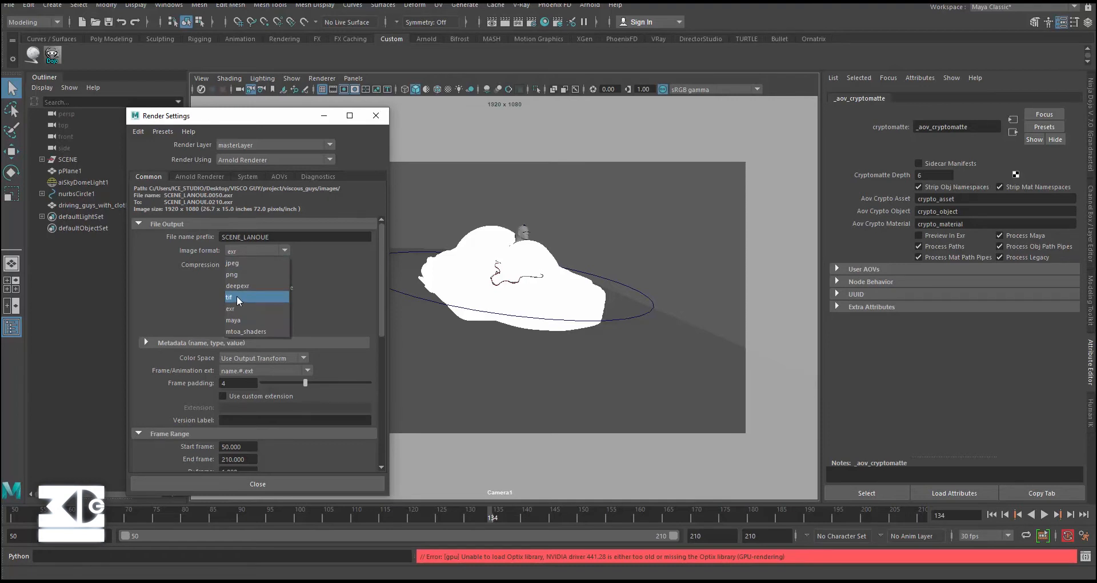
{"action": "left_click", "coordinate": [269, 306]}
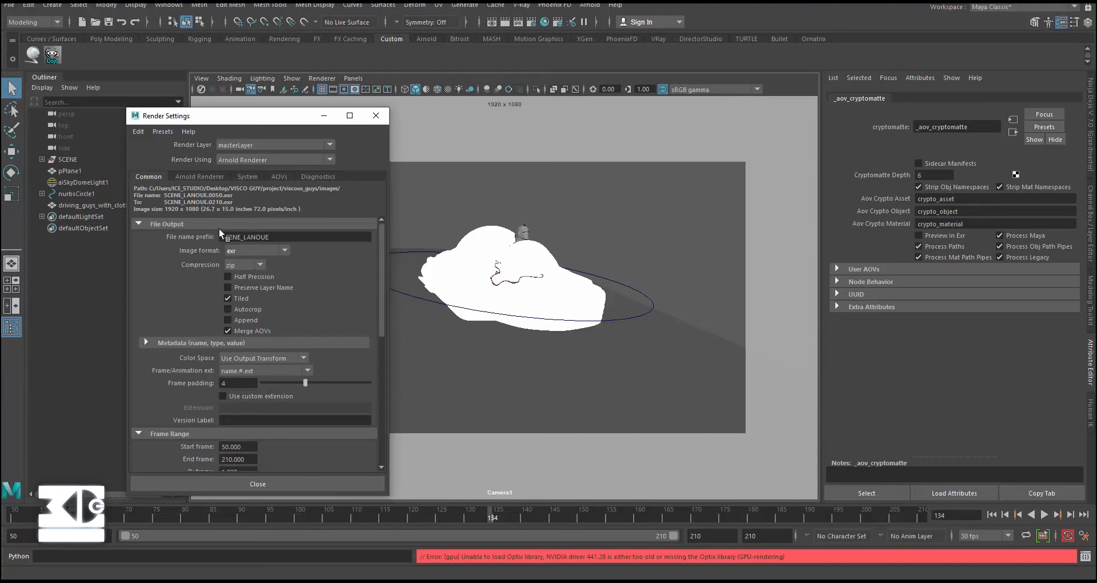
- Bring up the AOV list in the Render Settings, move that window aside and maximize the Arnold RenderView
{"action": "left_click", "coordinate": [283, 179]}
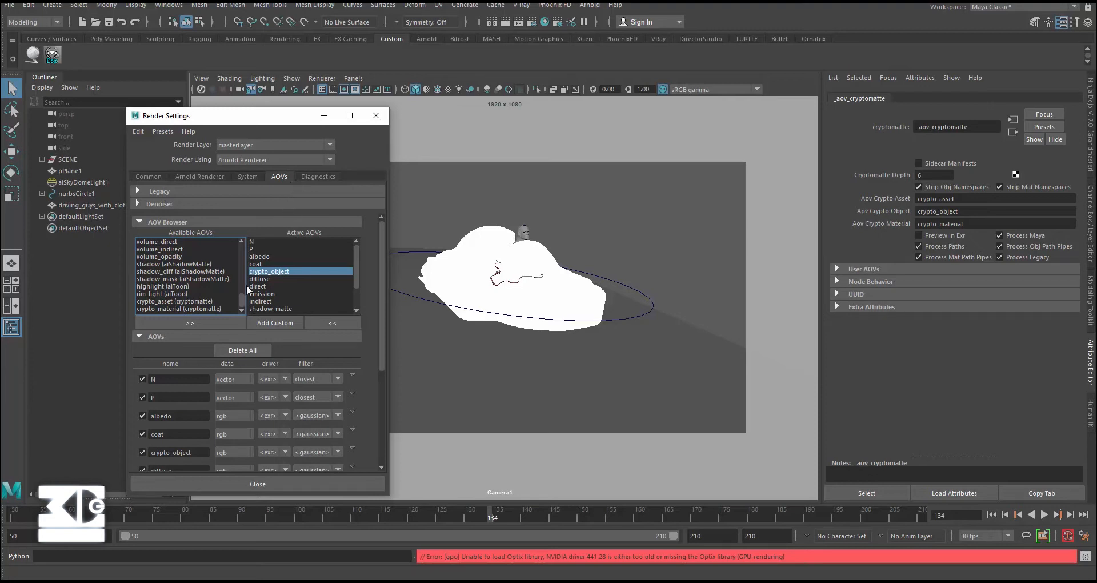
{"action": "scroll", "coordinate": [296, 266], "scroll_direction": "down", "scroll_amount": 1}
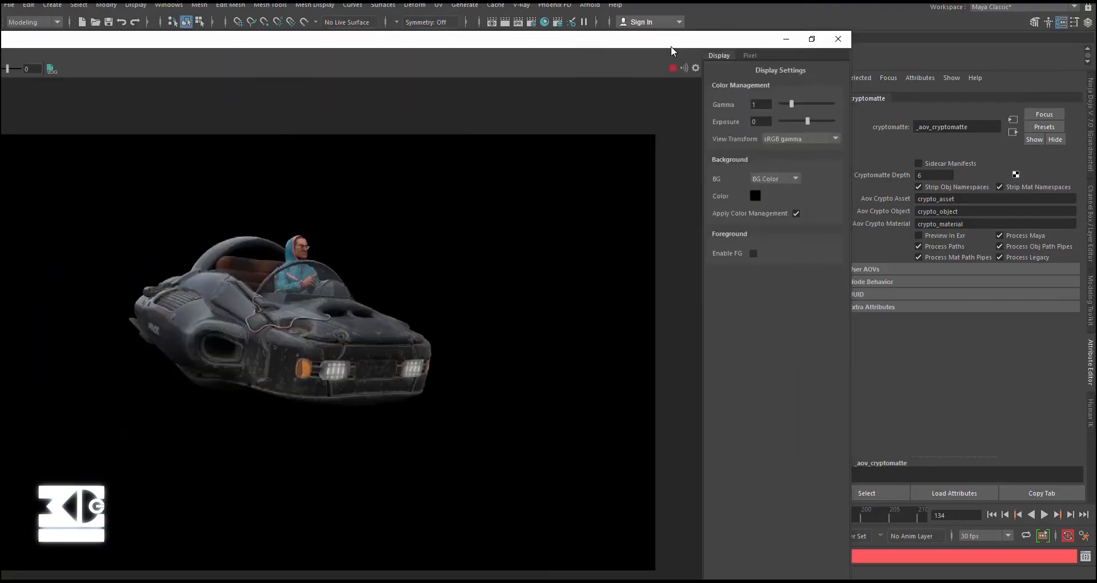
{"action": "double_click", "coordinate": [671, 46]}
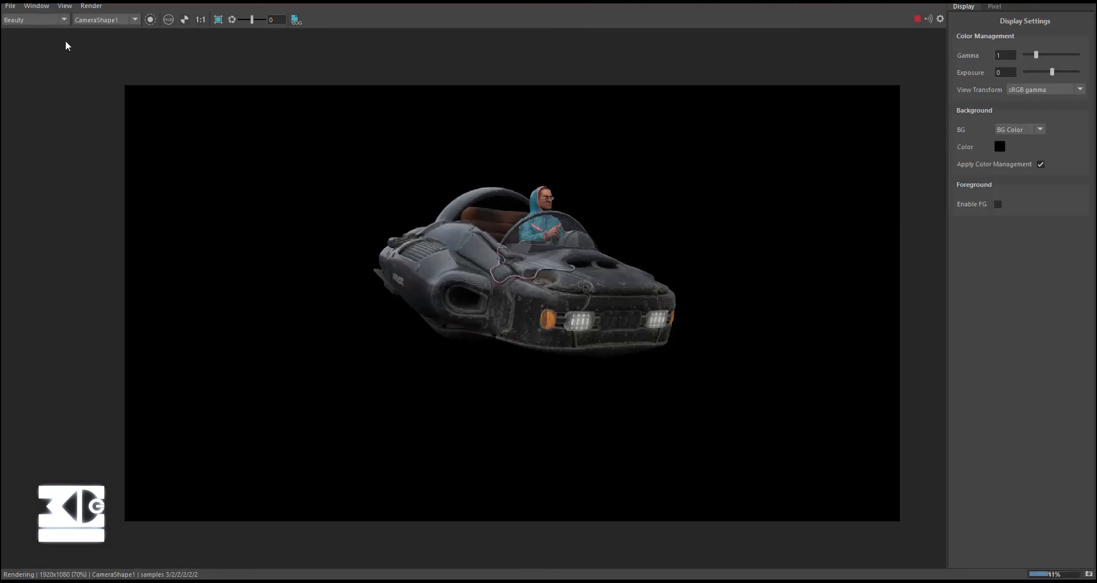
{"action": "left_click_drag", "start_coordinate": [990, 1], "coordinate": [417, 207]}
{"action": "left_click_drag", "start_coordinate": [298, 117], "coordinate": [981, 85]}
{"action": "left_click_drag", "start_coordinate": [869, 82], "coordinate": [843, 72]}
{"action": "left_click_drag", "start_coordinate": [320, 210], "coordinate": [485, 114]}
{"action": "left_click_drag", "start_coordinate": [667, 37], "coordinate": [688, 42]}
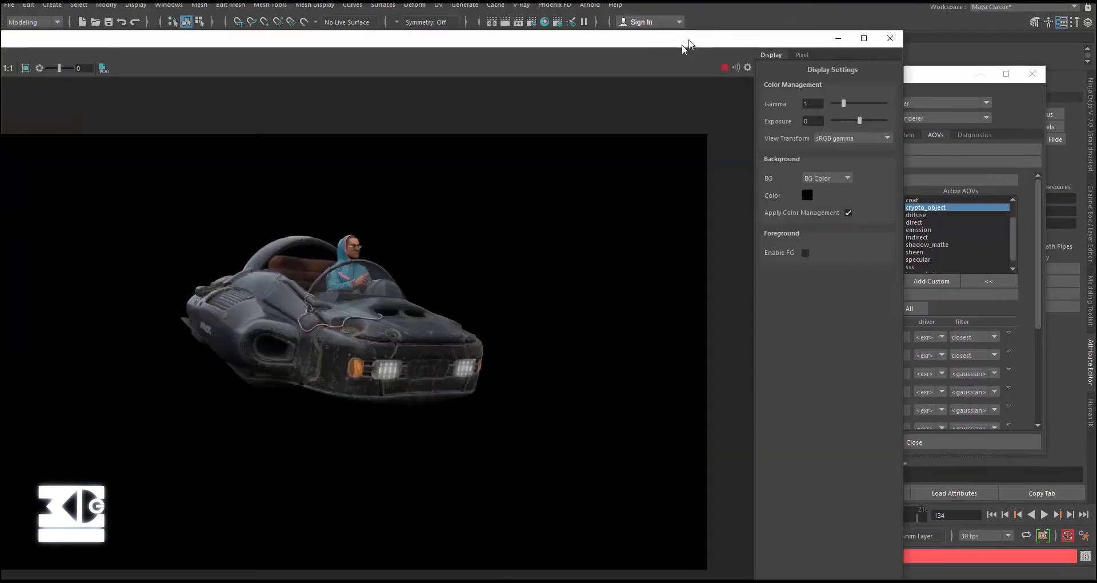
{"action": "double_click", "coordinate": [681, 44]}
- View the N, P, direct and diffuse passes of the render one by one, ending on the Beauty pass
{"action": "left_click", "coordinate": [46, 19]}
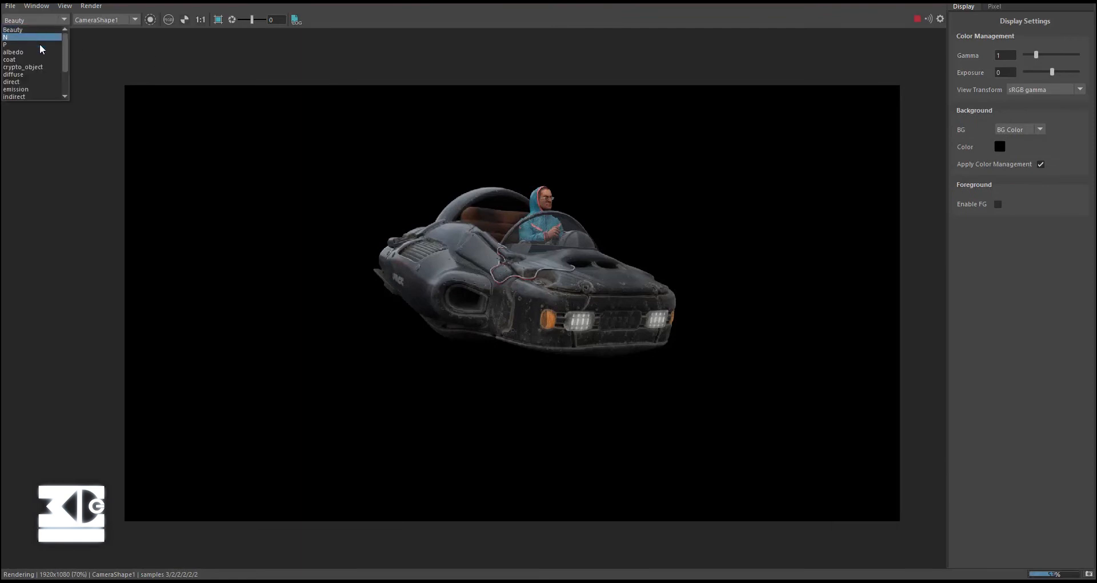
{"action": "left_click", "coordinate": [39, 37]}
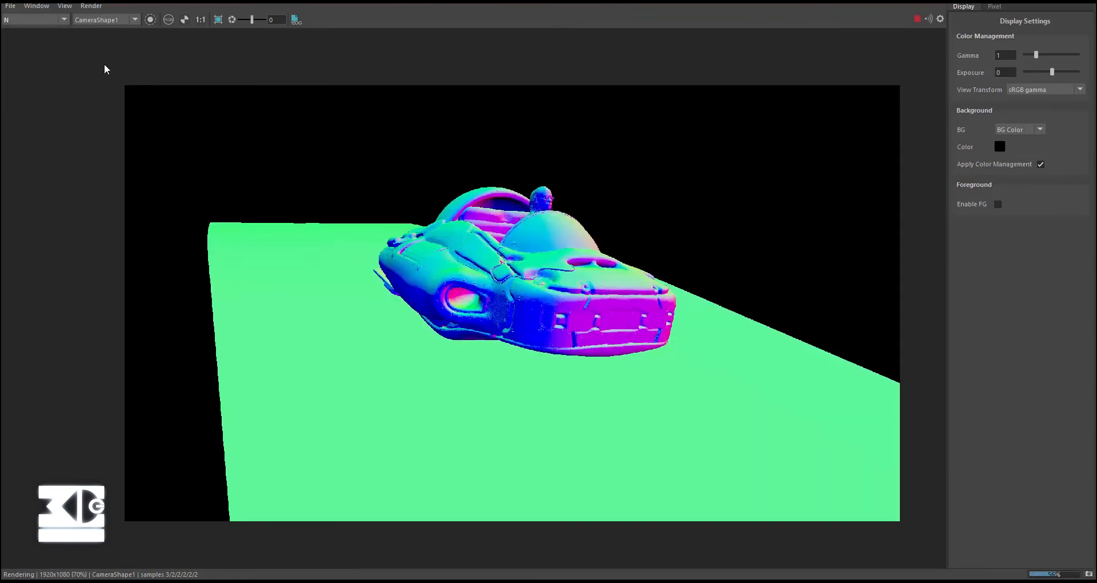
{"action": "left_click", "coordinate": [45, 20]}
{"action": "left_click", "coordinate": [16, 44]}
{"action": "left_click", "coordinate": [26, 19]}
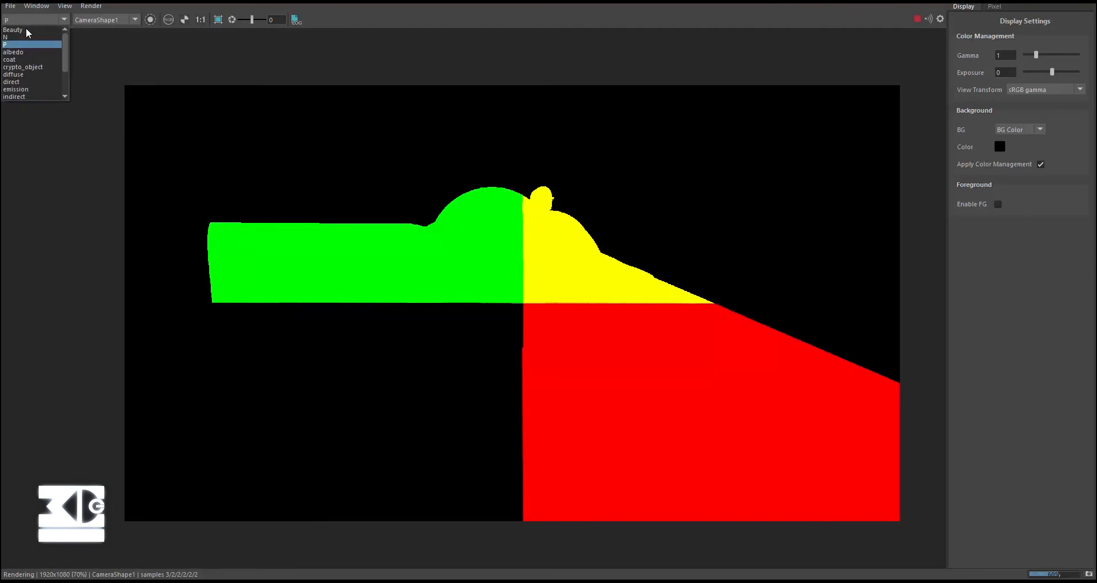
{"action": "left_click", "coordinate": [35, 82]}
{"action": "left_click", "coordinate": [40, 20]}
{"action": "left_click", "coordinate": [30, 73]}
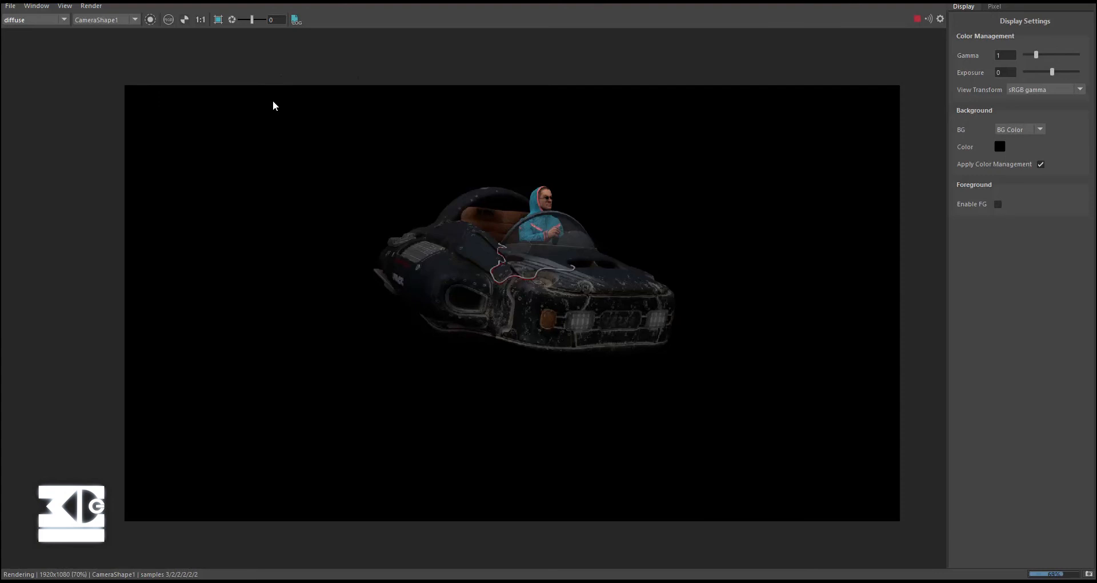
{"action": "left_click", "coordinate": [62, 22]}
{"action": "left_click", "coordinate": [38, 29]}
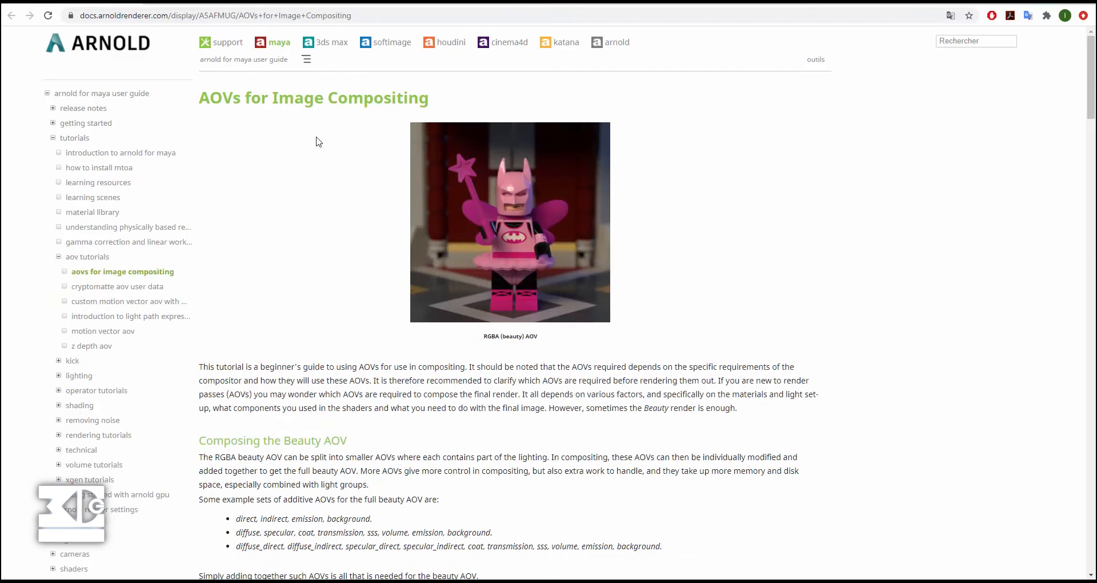
- Read through the Arnold documentation page on AOVs for Image Compositing in the browser
{"action": "scroll", "coordinate": [356, 246], "scroll_direction": "down", "scroll_amount": 1}
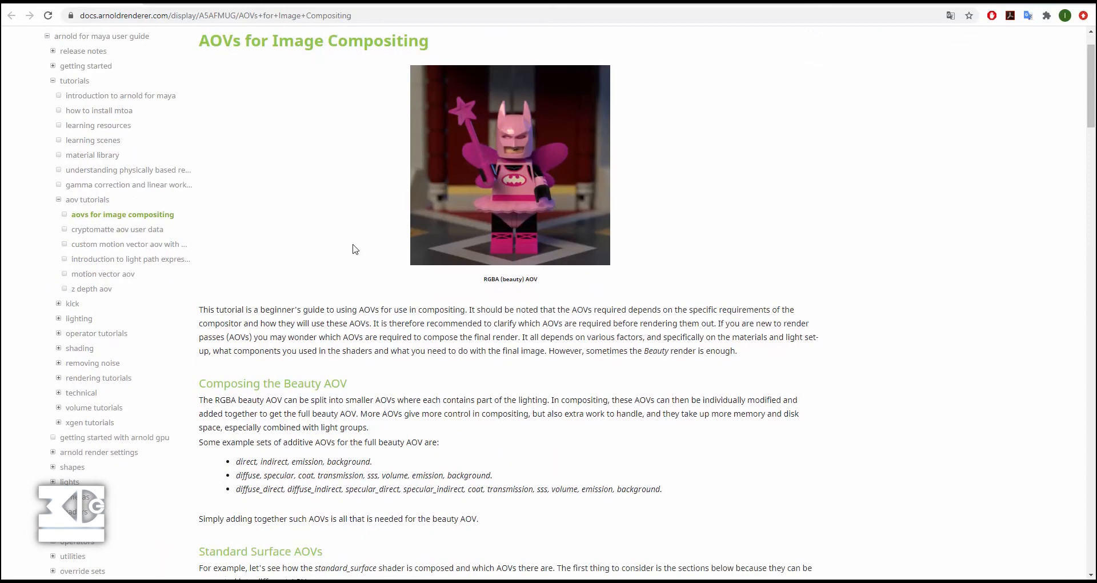
{"action": "scroll", "coordinate": [354, 254], "scroll_direction": "down", "scroll_amount": 1}
{"action": "scroll", "coordinate": [279, 384], "scroll_direction": "down", "scroll_amount": 1}
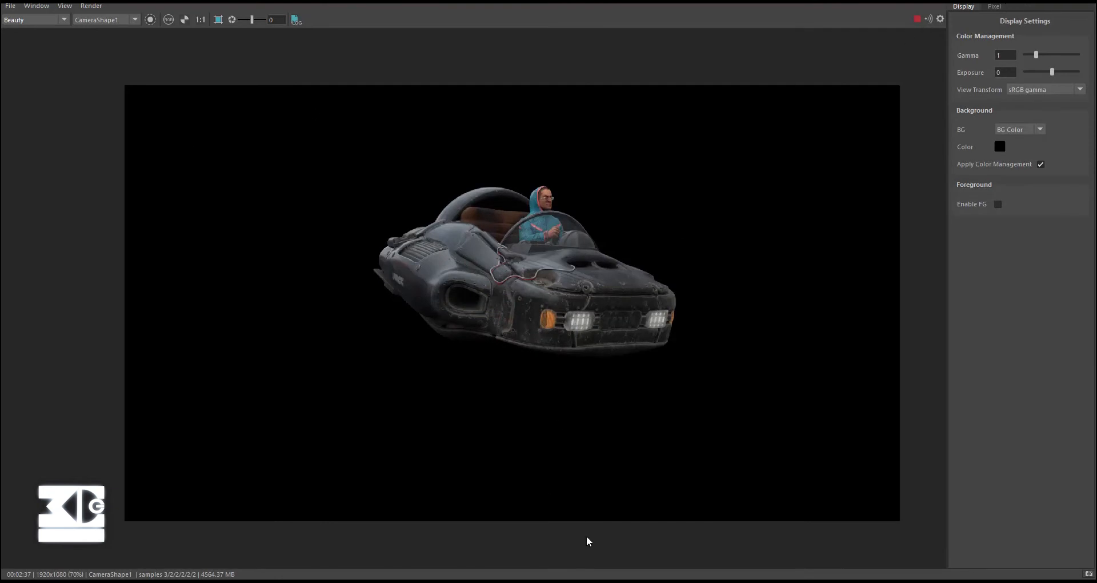
- Stop the interactive render in the Arnold RenderView and switch to the compo_lanoue.nk script in Nuke
{"action": "left_click", "coordinate": [910, 20]}
{"action": "left_click", "coordinate": [39, 23]}
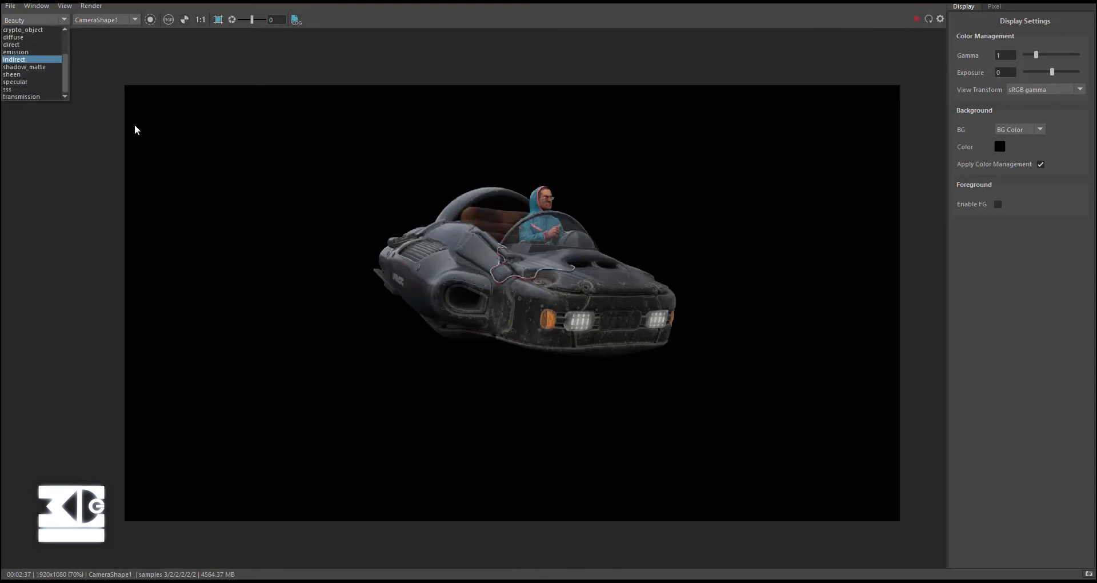
{"action": "left_click", "coordinate": [601, 582]}
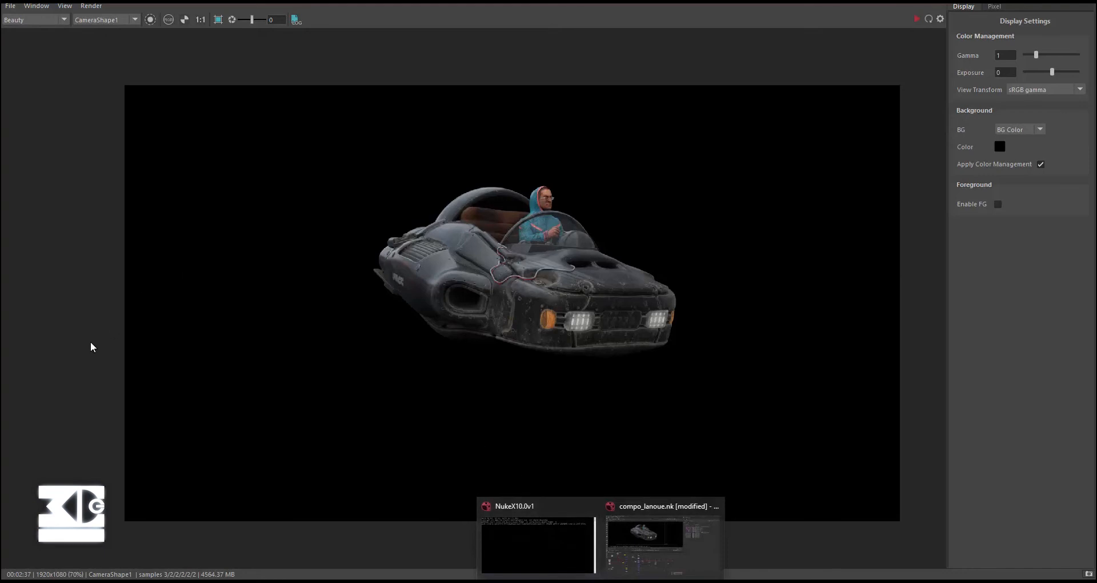
{"action": "left_click", "coordinate": [643, 530]}
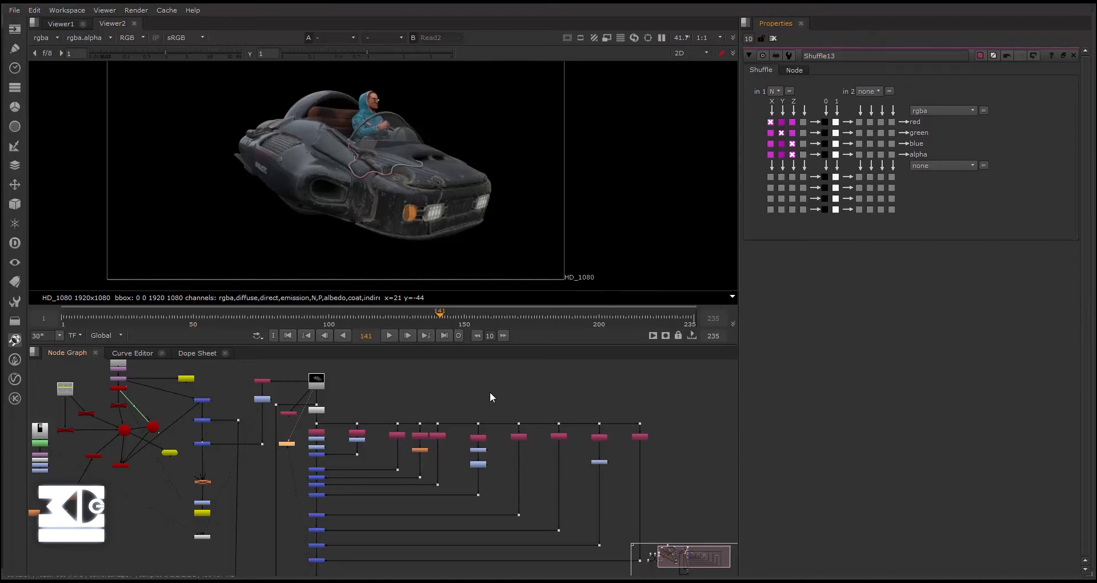
- Examine the node graph around the Read2 render sequence, Shuffle13 and Viewer2
{"action": "middle_click_drag", "start_coordinate": [384, 391], "coordinate": [432, 373]}
{"action": "scroll", "coordinate": [432, 374], "scroll_direction": "down", "scroll_amount": 2}
{"action": "scroll", "coordinate": [426, 421], "scroll_direction": "up", "scroll_amount": 3}
{"action": "middle_click_drag", "start_coordinate": [400, 435], "coordinate": [394, 458]}
{"action": "scroll", "coordinate": [342, 429], "scroll_direction": "down", "scroll_amount": 3}
{"action": "scroll", "coordinate": [361, 412], "scroll_direction": "up", "scroll_amount": 2}
{"action": "scroll", "coordinate": [315, 388], "scroll_direction": "up", "scroll_amount": 1}
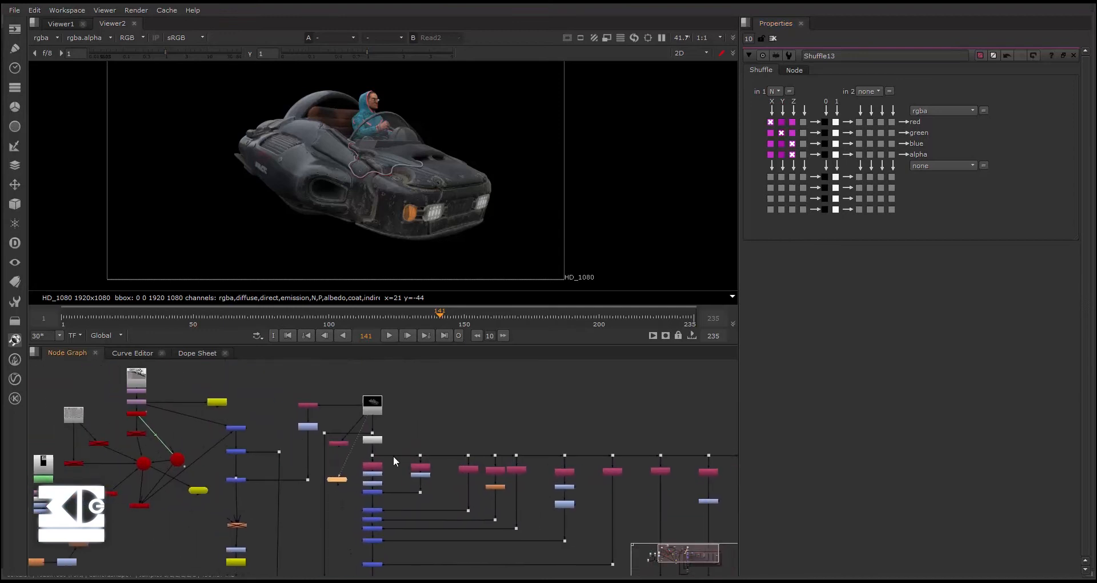
{"action": "scroll", "coordinate": [383, 454], "scroll_direction": "up", "scroll_amount": 2}
{"action": "left_click_drag", "start_coordinate": [314, 496], "coordinate": [318, 476]}
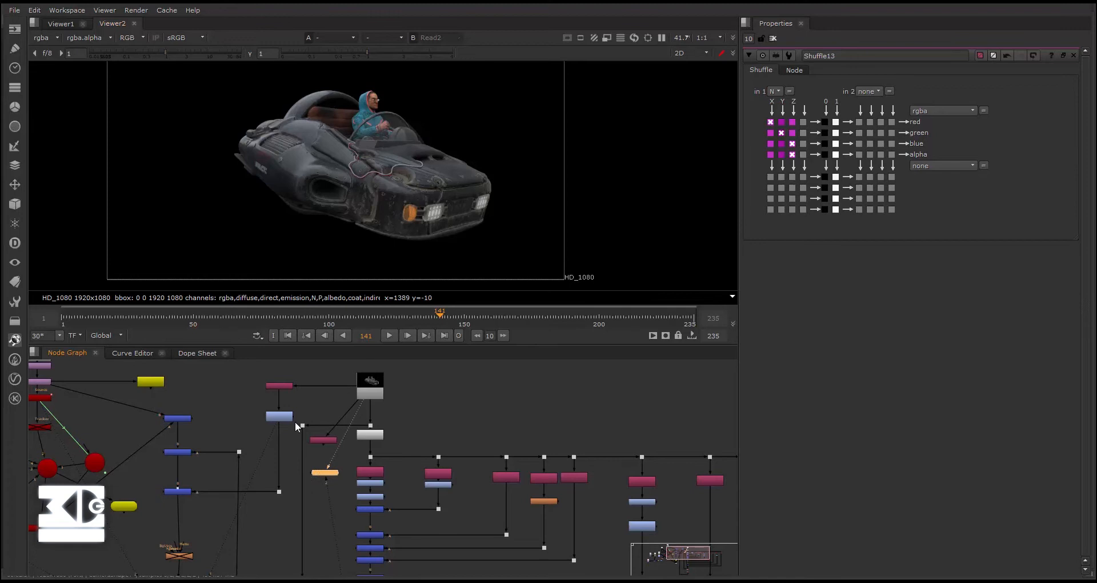
{"action": "scroll", "coordinate": [304, 441], "scroll_direction": "up", "scroll_amount": 3}
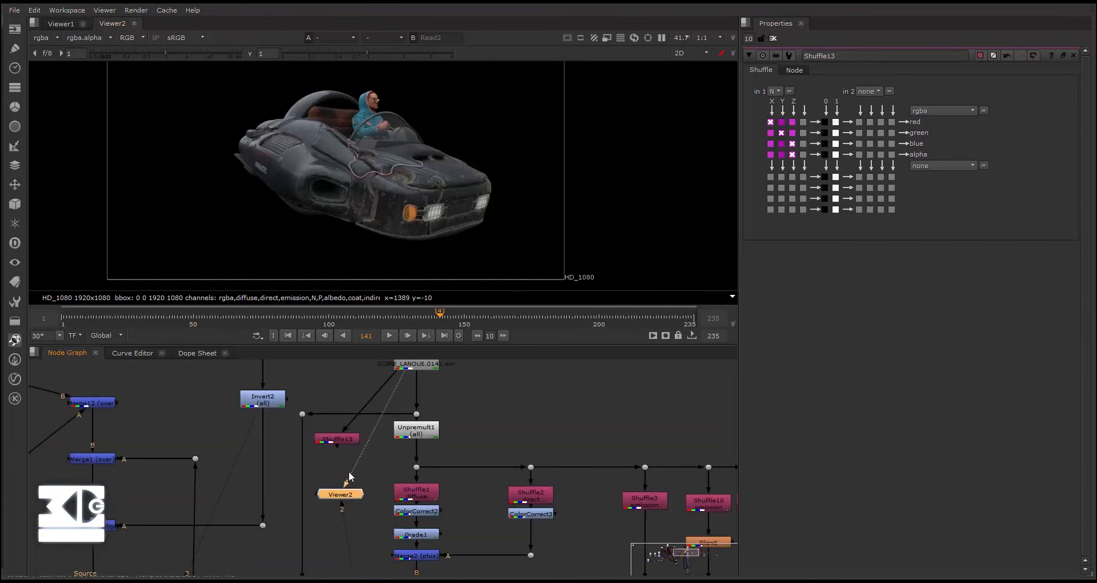
{"action": "scroll", "coordinate": [372, 469], "scroll_direction": "down", "scroll_amount": 2}
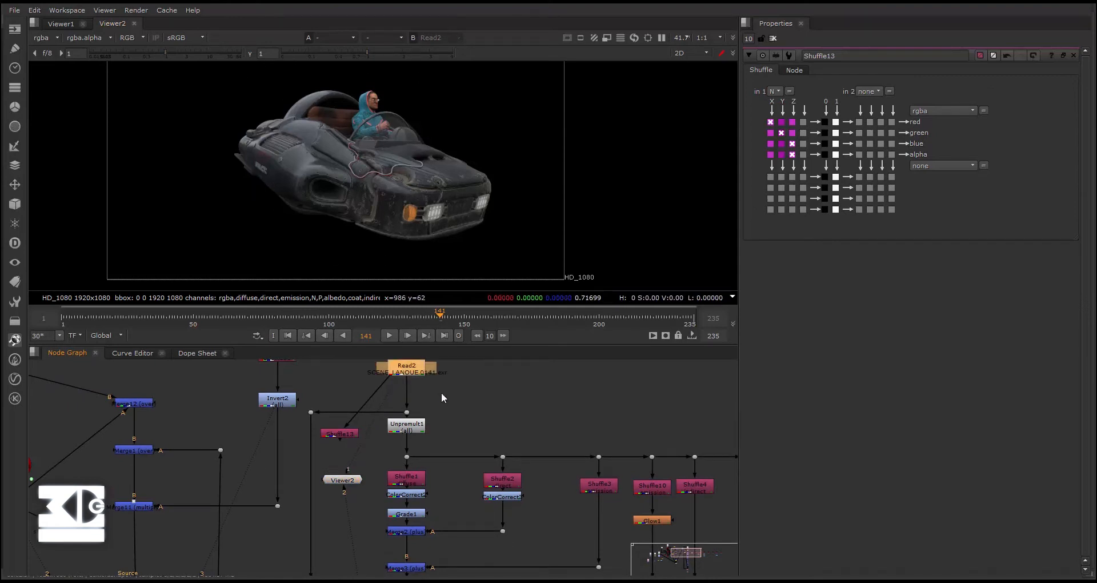
- Examine the Shuffle branches and the ColorCorrect, Grade and Merge chain below Unpremult1
{"action": "scroll", "coordinate": [400, 381], "scroll_direction": "up", "scroll_amount": 5}
{"action": "left_click_drag", "start_coordinate": [354, 379], "coordinate": [472, 501]}
{"action": "scroll", "coordinate": [532, 475], "scroll_direction": "down", "scroll_amount": 5}
{"action": "scroll", "coordinate": [456, 516], "scroll_direction": "down", "scroll_amount": 1}
{"action": "middle_click_drag", "start_coordinate": [576, 538], "coordinate": [493, 501]}
{"action": "middle_click_drag", "start_coordinate": [453, 464], "coordinate": [395, 433]}
{"action": "scroll", "coordinate": [395, 433], "scroll_direction": "up", "scroll_amount": 3}
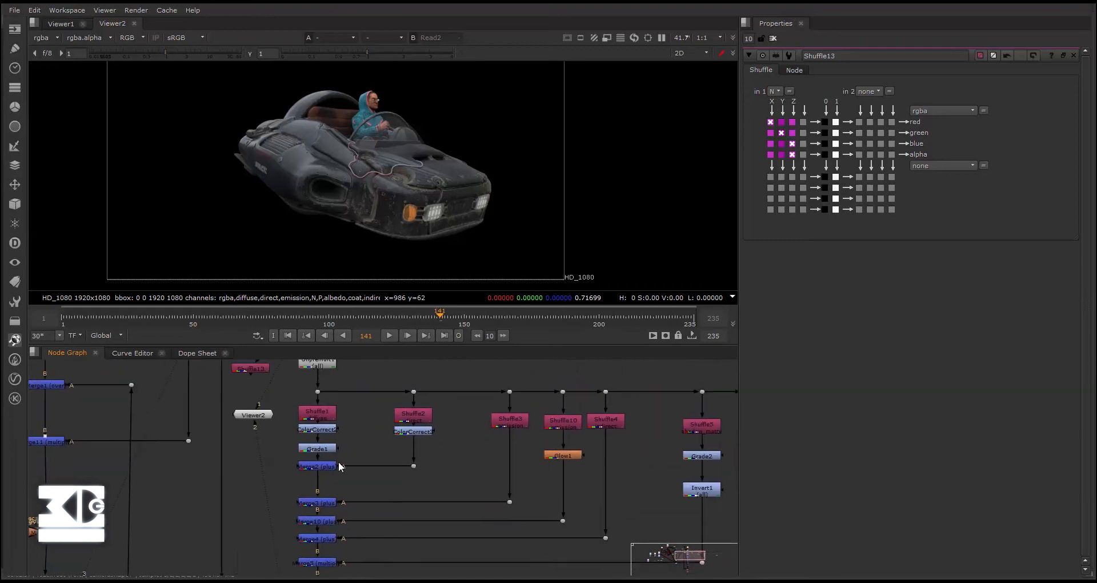
{"action": "left_click", "coordinate": [303, 429]}
{"action": "middle_click_drag", "start_coordinate": [350, 429], "coordinate": [437, 479]}
{"action": "scroll", "coordinate": [394, 427], "scroll_direction": "down", "scroll_amount": 3}
{"action": "scroll", "coordinate": [399, 437], "scroll_direction": "up", "scroll_amount": 3}
{"action": "middle_click_drag", "start_coordinate": [405, 442], "coordinate": [435, 438]}
{"action": "scroll", "coordinate": [434, 442], "scroll_direction": "up", "scroll_amount": 3}
{"action": "left_click", "coordinate": [388, 400]}
{"action": "middle_click_drag", "start_coordinate": [311, 448], "coordinate": [357, 420]}
- Set the first input layer of Shuffle13 to rgba and connect Viewer2 to that node
{"action": "scroll", "coordinate": [343, 449], "scroll_direction": "up", "scroll_amount": 2}
{"action": "left_click", "coordinate": [333, 444]}
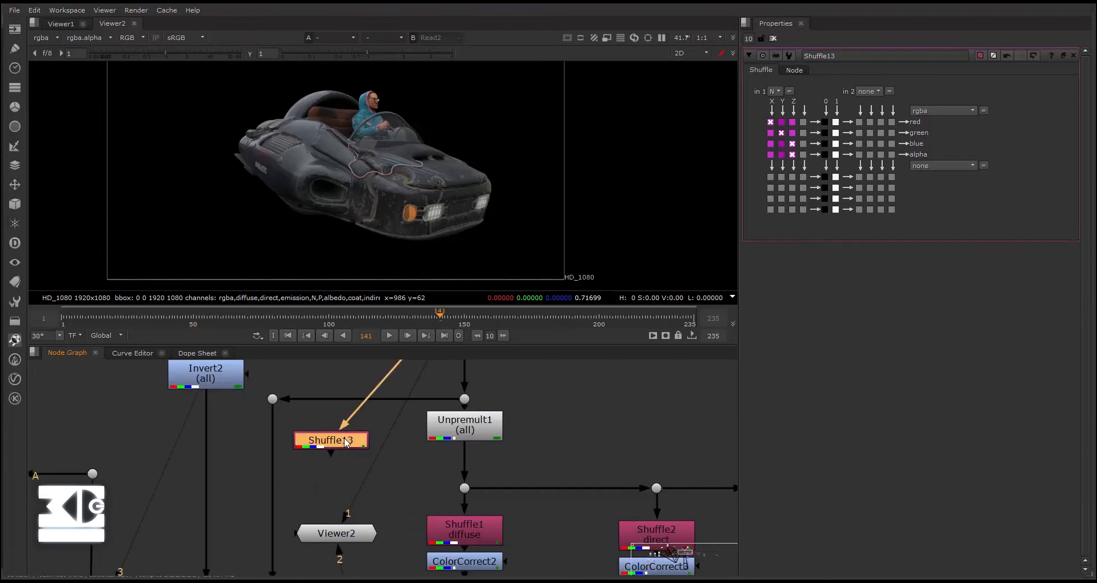
{"action": "left_click", "coordinate": [774, 91]}
{"action": "left_click", "coordinate": [774, 104]}
{"action": "left_click", "coordinate": [774, 95]}
{"action": "left_click", "coordinate": [779, 122]}
{"action": "scroll", "coordinate": [366, 481], "scroll_direction": "down", "scroll_amount": 2}
{"action": "middle_click_drag", "start_coordinate": [366, 481], "coordinate": [469, 477]}
{"action": "left_click_drag", "start_coordinate": [529, 389], "coordinate": [465, 442]}
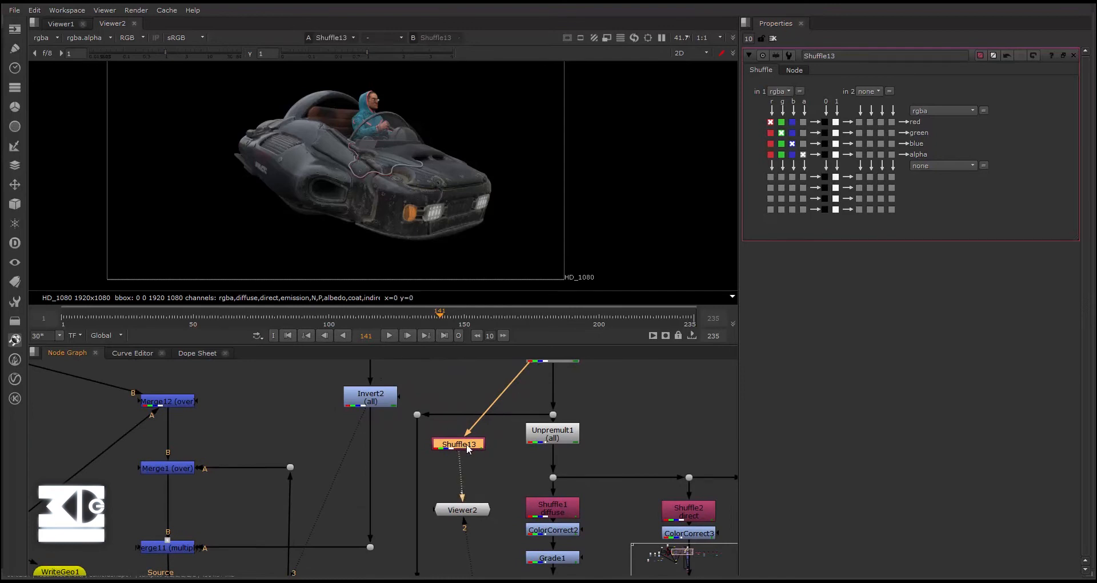
{"action": "middle_click_drag", "start_coordinate": [468, 445], "coordinate": [471, 457]}
{"action": "left_click_drag", "start_coordinate": [472, 459], "coordinate": [476, 458]}
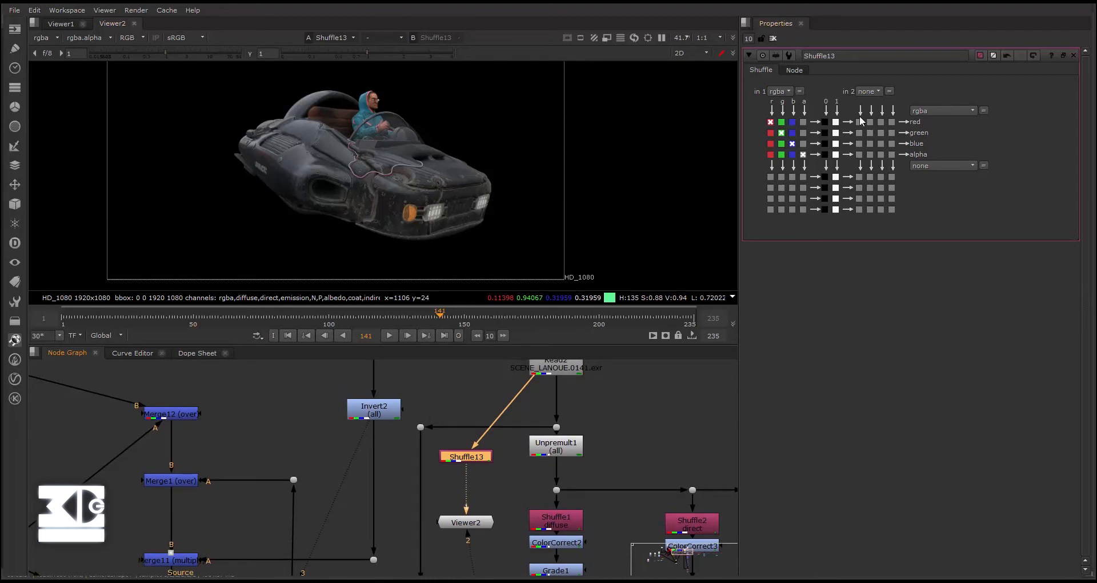
- Preview the diffuse, direct, coat, specular and sss layers in turn through the first input of Shuffle13
{"action": "left_click", "coordinate": [776, 92]}
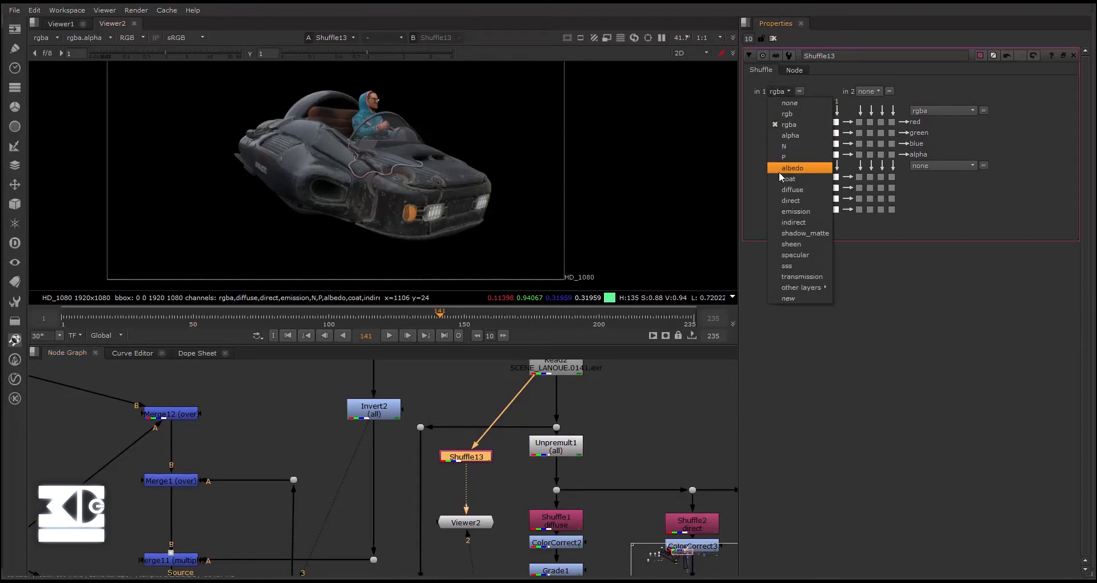
{"action": "left_click", "coordinate": [782, 191]}
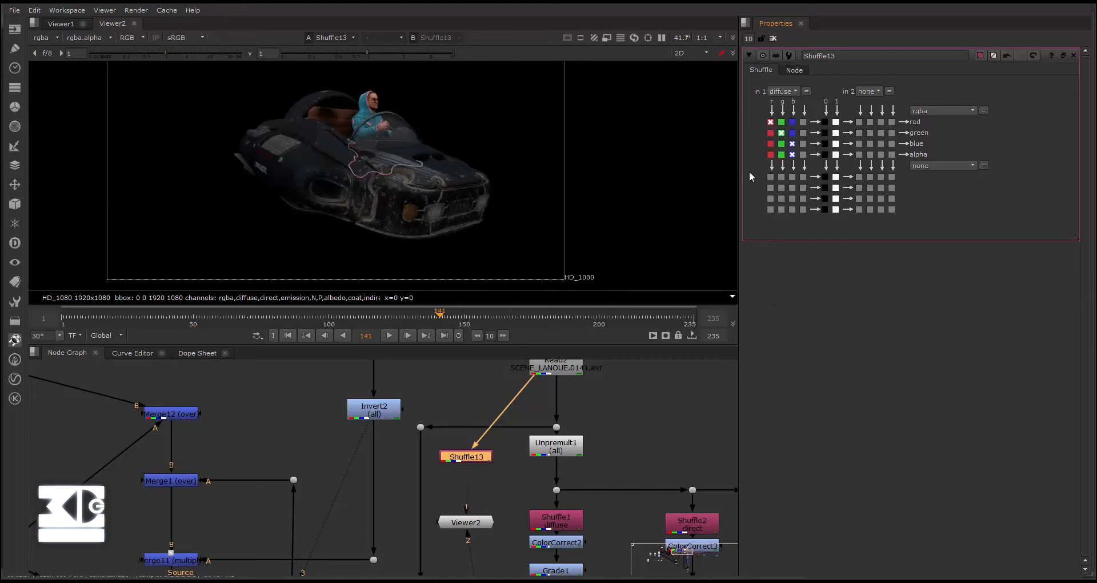
{"action": "left_click", "coordinate": [773, 92]}
{"action": "left_click", "coordinate": [798, 200]}
{"action": "left_click", "coordinate": [783, 92]}
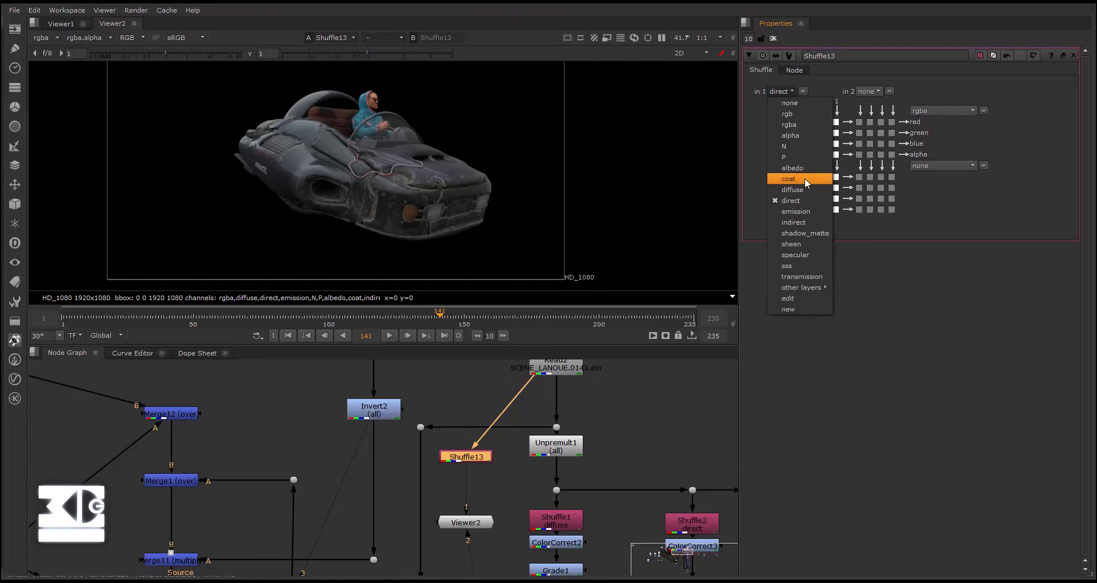
{"action": "left_click", "coordinate": [804, 178]}
{"action": "left_click", "coordinate": [784, 92]}
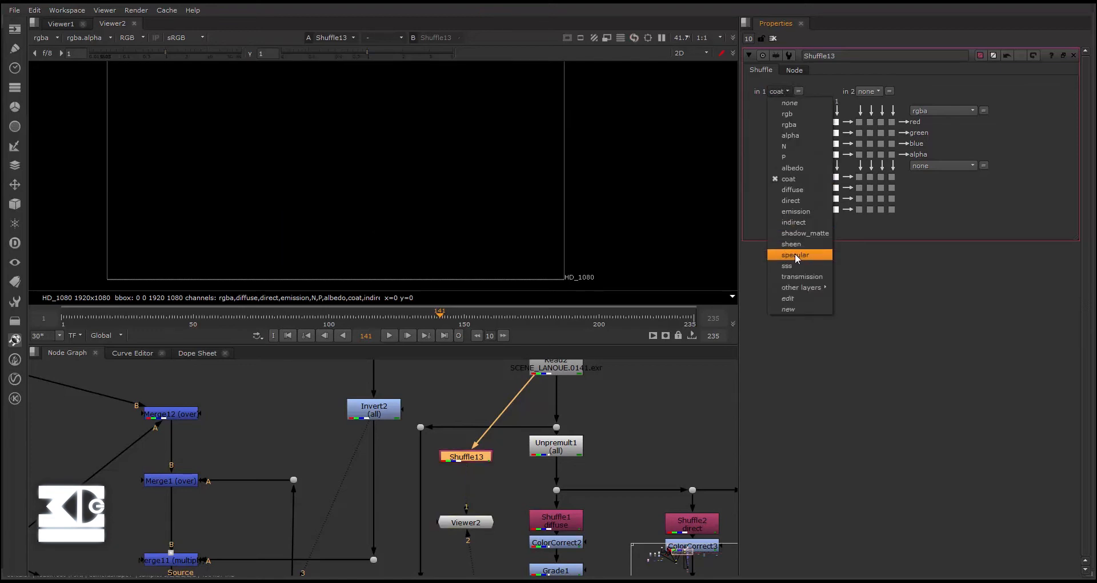
{"action": "left_click", "coordinate": [797, 252]}
{"action": "left_click", "coordinate": [787, 92]}
{"action": "left_click", "coordinate": [799, 266]}
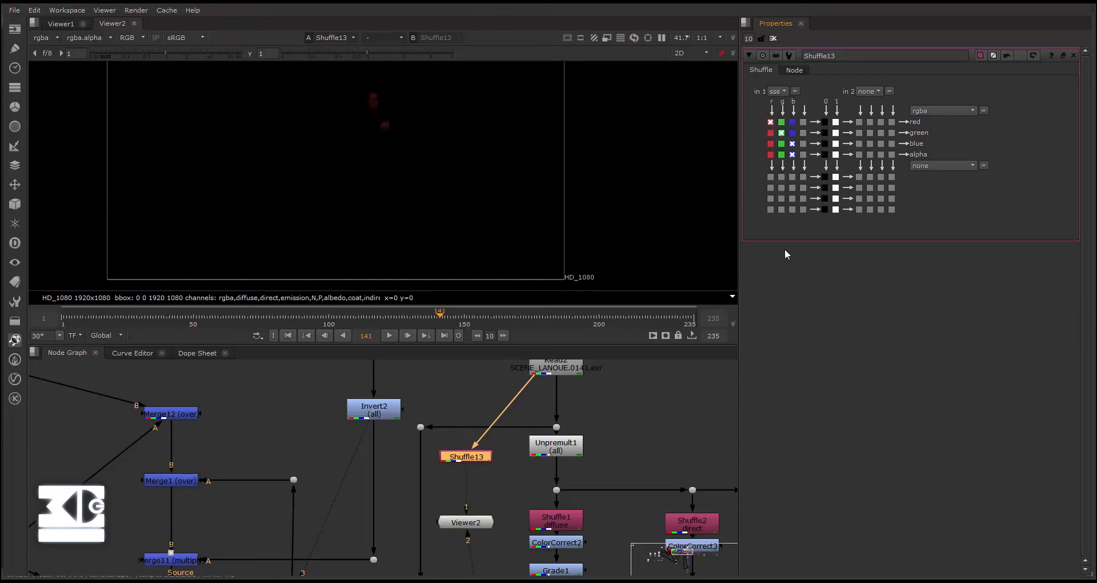
- Preview the rgba layer through the first input of Shuffle13
{"action": "left_click", "coordinate": [787, 92]}
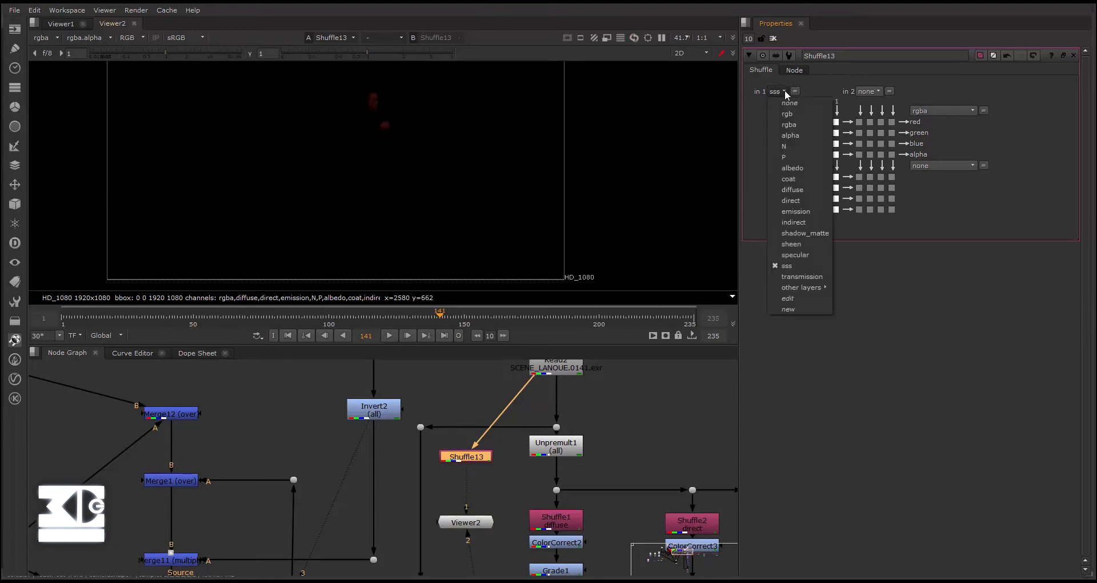
{"action": "left_click", "coordinate": [789, 124]}
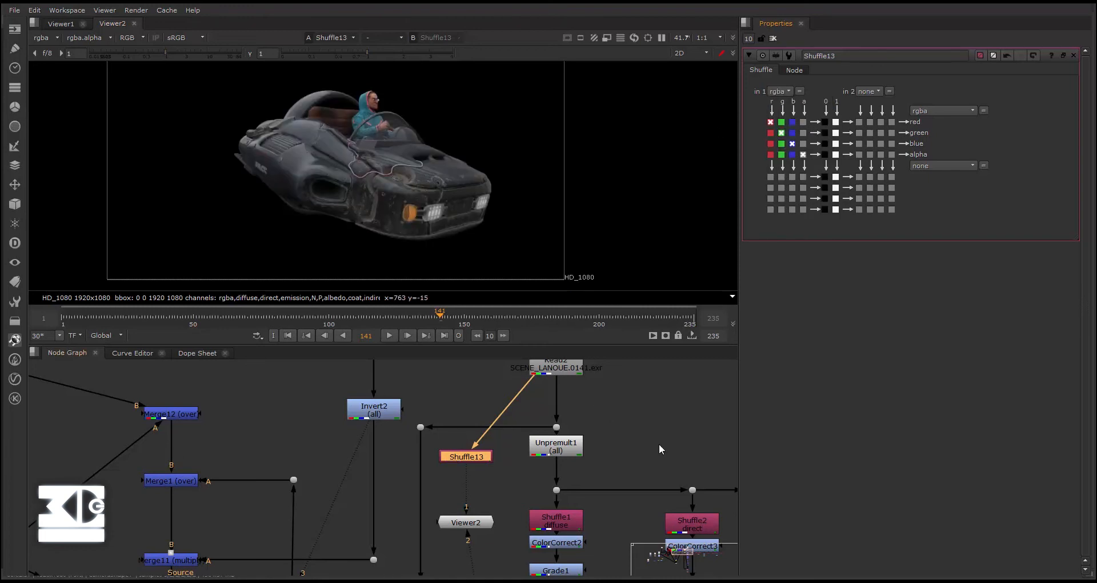
{"action": "scroll", "coordinate": [602, 431], "scroll_direction": "down", "scroll_amount": 3}
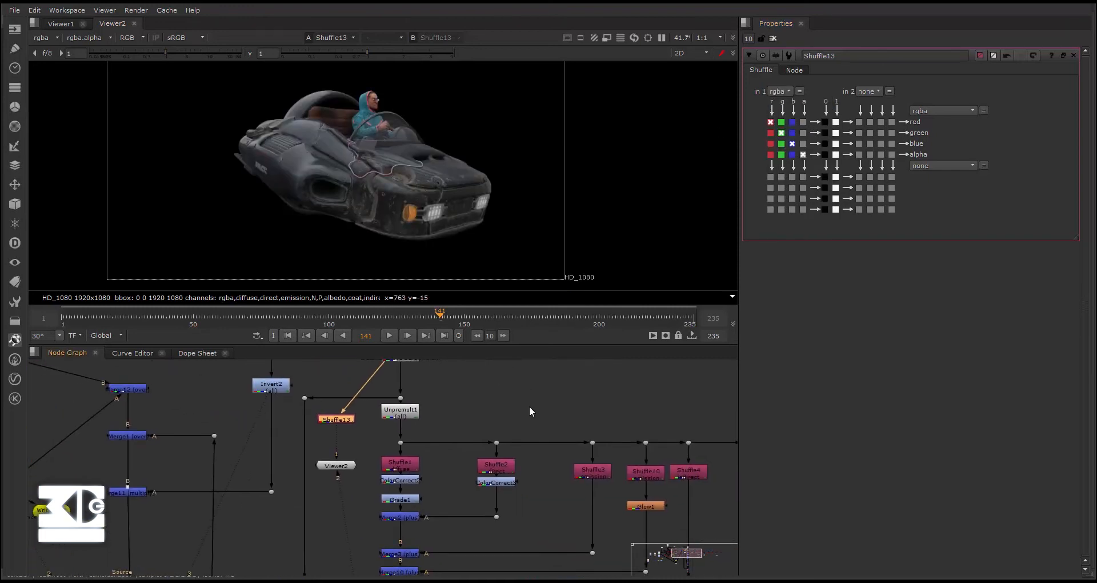
{"action": "scroll", "coordinate": [485, 410], "scroll_direction": "down", "scroll_amount": 4}
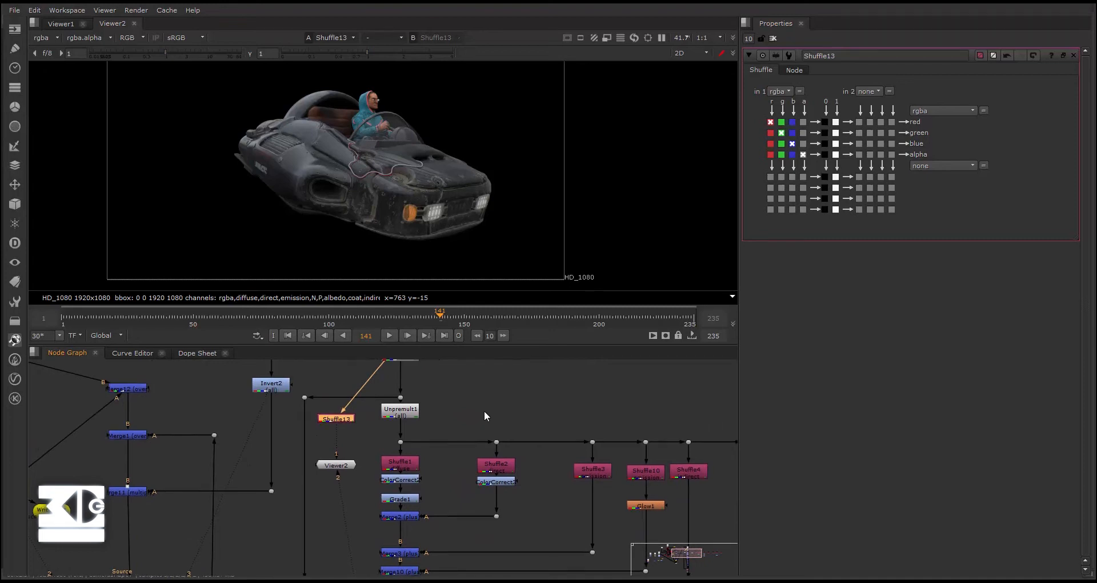
{"action": "scroll", "coordinate": [410, 442], "scroll_direction": "up", "scroll_amount": 2}
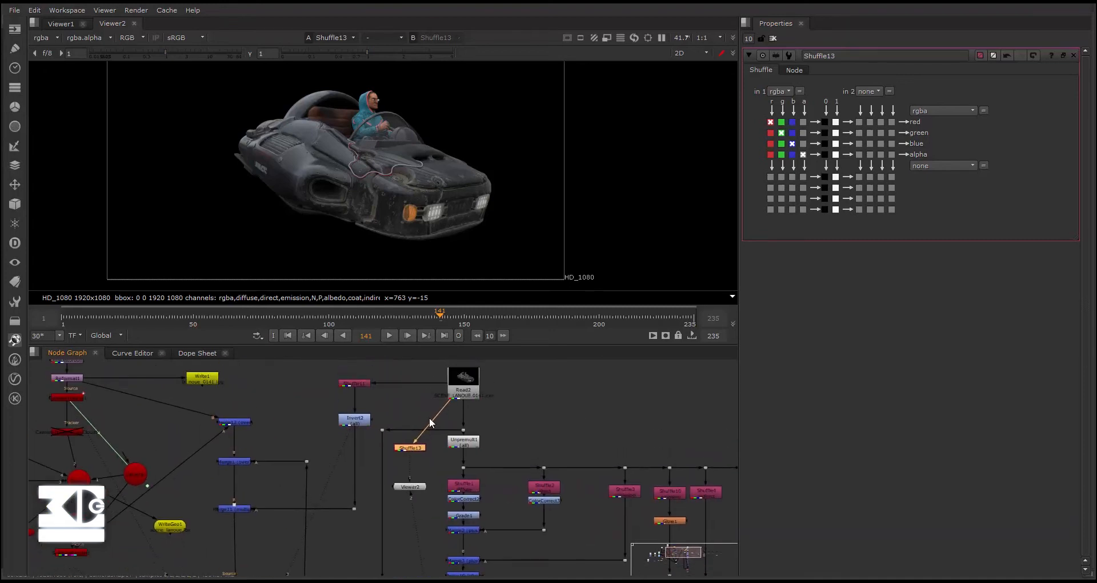
- Connect Viewer2 directly to Read2 and delete the Shuffle13 node
{"action": "left_click_drag", "start_coordinate": [406, 457], "coordinate": [460, 397]}
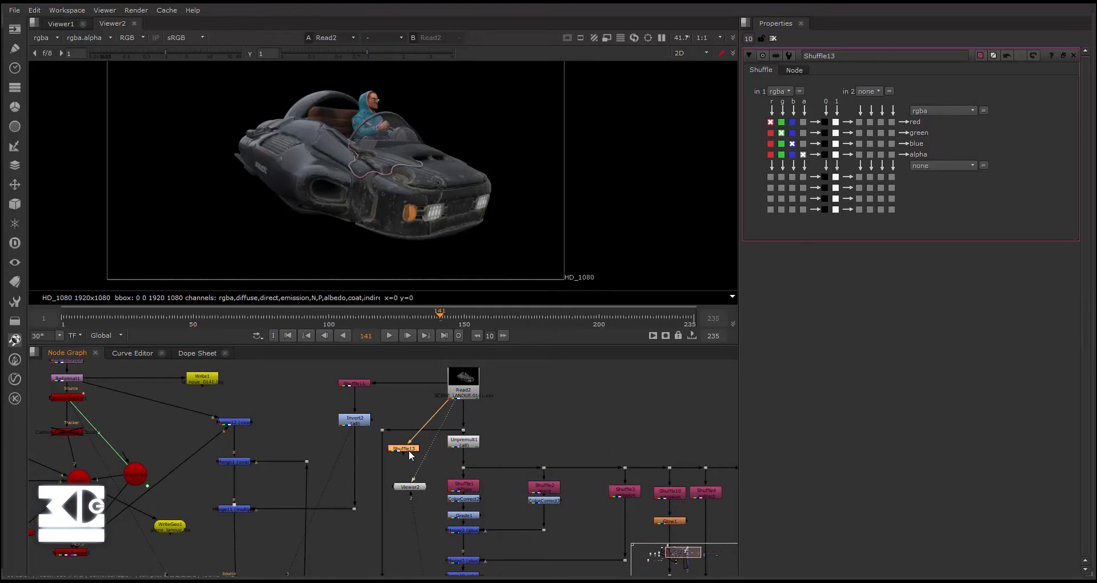
{"action": "key", "text": "Delete"}
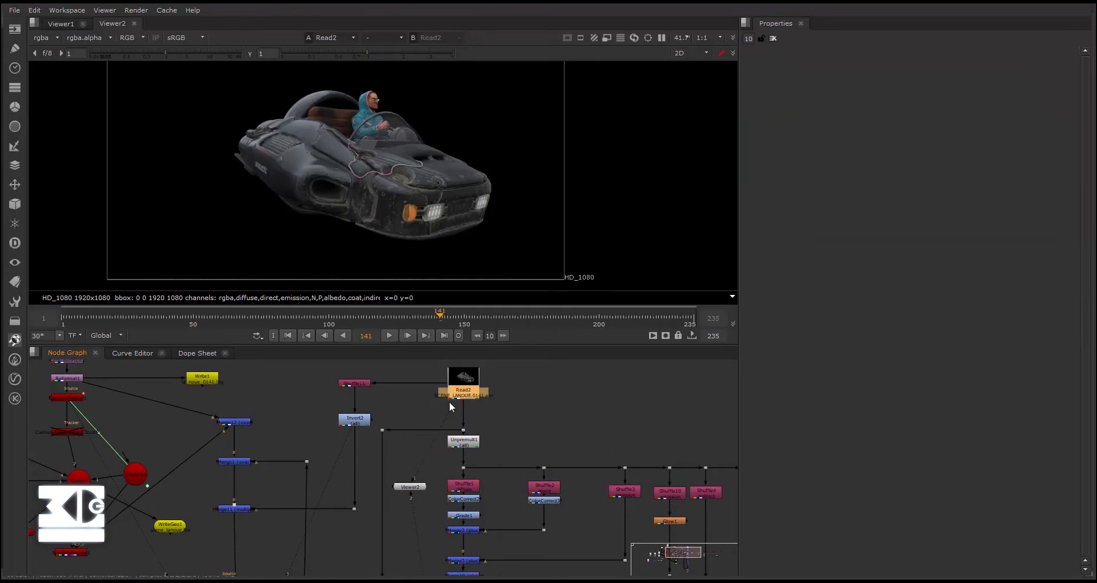
{"action": "scroll", "coordinate": [448, 418], "scroll_direction": "up", "scroll_amount": 3}
{"action": "scroll", "coordinate": [438, 437], "scroll_direction": "down", "scroll_amount": 4}
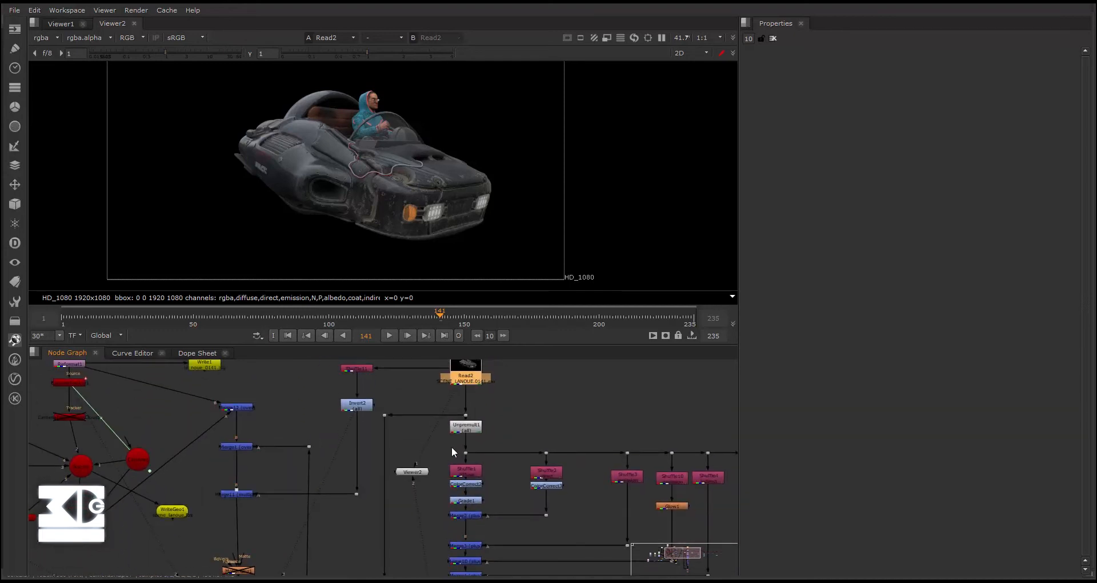
- Switch Viewer2 to its second input to show the recombined Remove1 output
{"action": "middle_click_drag", "start_coordinate": [435, 447], "coordinate": [426, 414]}
{"action": "left_click", "coordinate": [410, 441]}
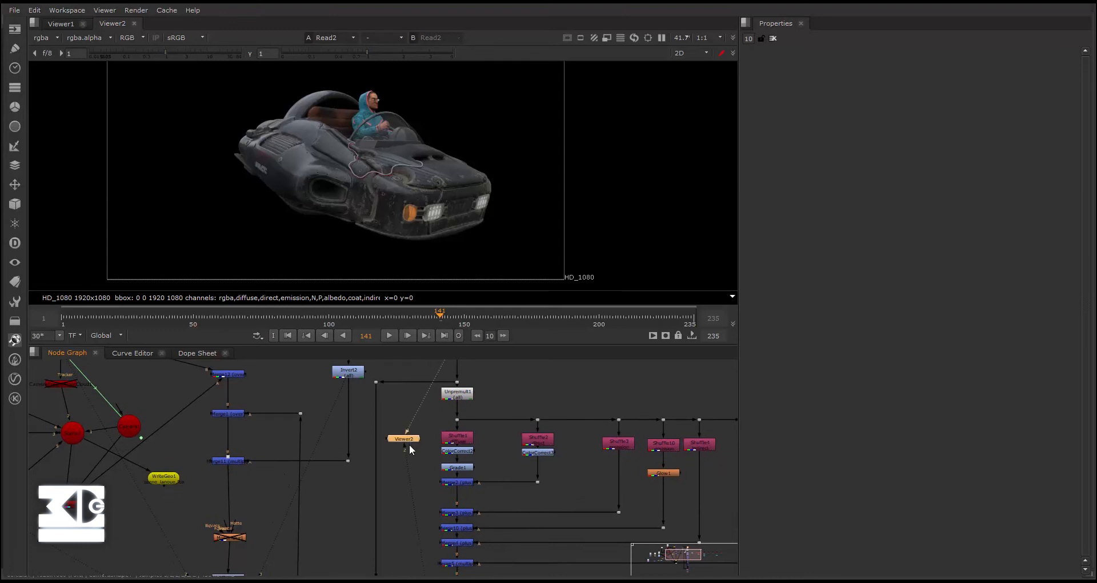
{"action": "key", "text": "2"}
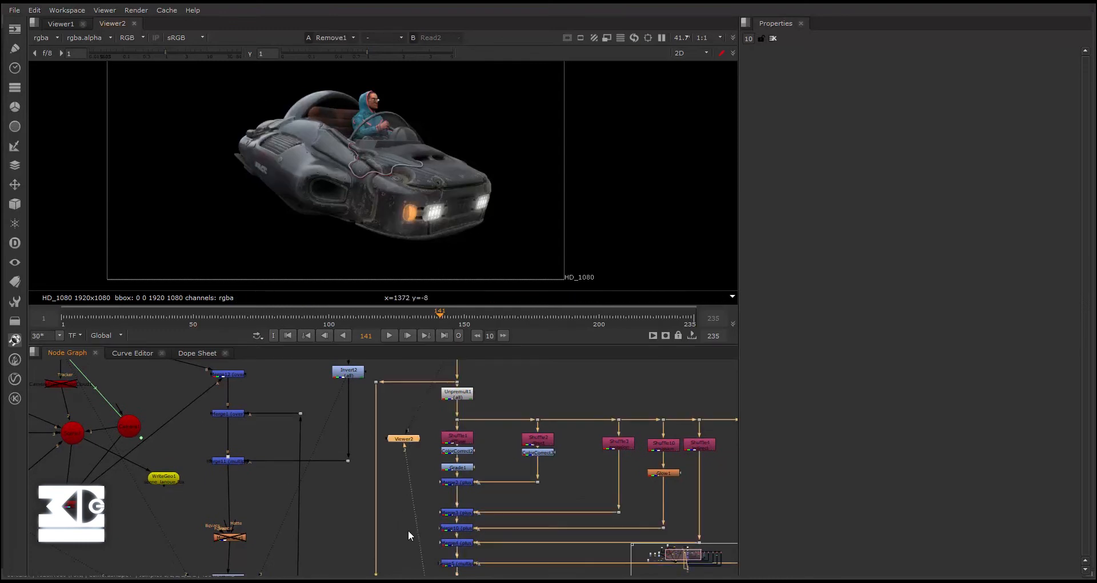
- Examine the network of Shuffle branches and Merge nodes between Unpremult1 and the end of the recombined render chain
{"action": "scroll", "coordinate": [408, 530], "scroll_direction": "down", "scroll_amount": 3}
{"action": "middle_click_drag", "start_coordinate": [408, 529], "coordinate": [381, 428]}
{"action": "scroll", "coordinate": [391, 560], "scroll_direction": "up", "scroll_amount": 5}
{"action": "middle_click_drag", "start_coordinate": [391, 560], "coordinate": [458, 538]}
{"action": "scroll", "coordinate": [385, 447], "scroll_direction": "up", "scroll_amount": 1}
{"action": "scroll", "coordinate": [422, 448], "scroll_direction": "down", "scroll_amount": 3}
{"action": "middle_click_drag", "start_coordinate": [466, 481], "coordinate": [479, 464]}
{"action": "scroll", "coordinate": [481, 463], "scroll_direction": "down", "scroll_amount": 4}
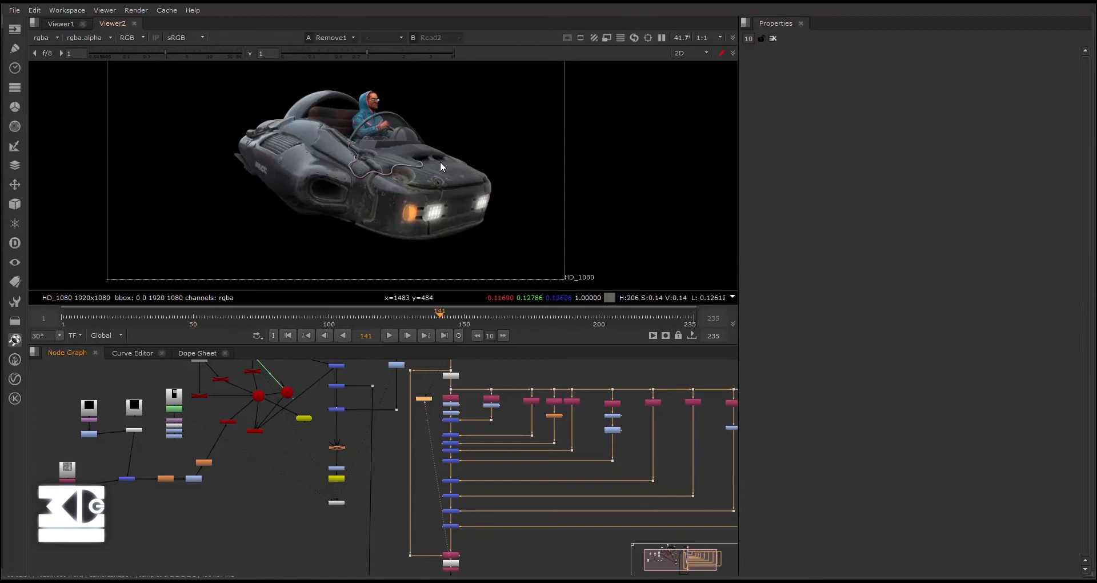
{"action": "middle_click_drag", "start_coordinate": [475, 450], "coordinate": [447, 490]}
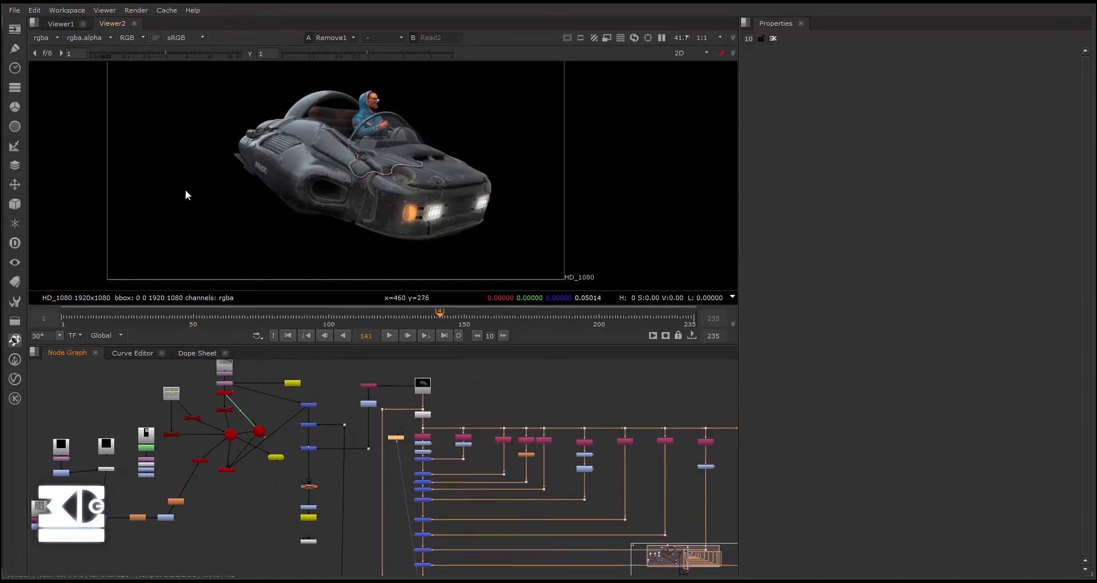
{"action": "scroll", "coordinate": [410, 485], "scroll_direction": "up", "scroll_amount": 4}
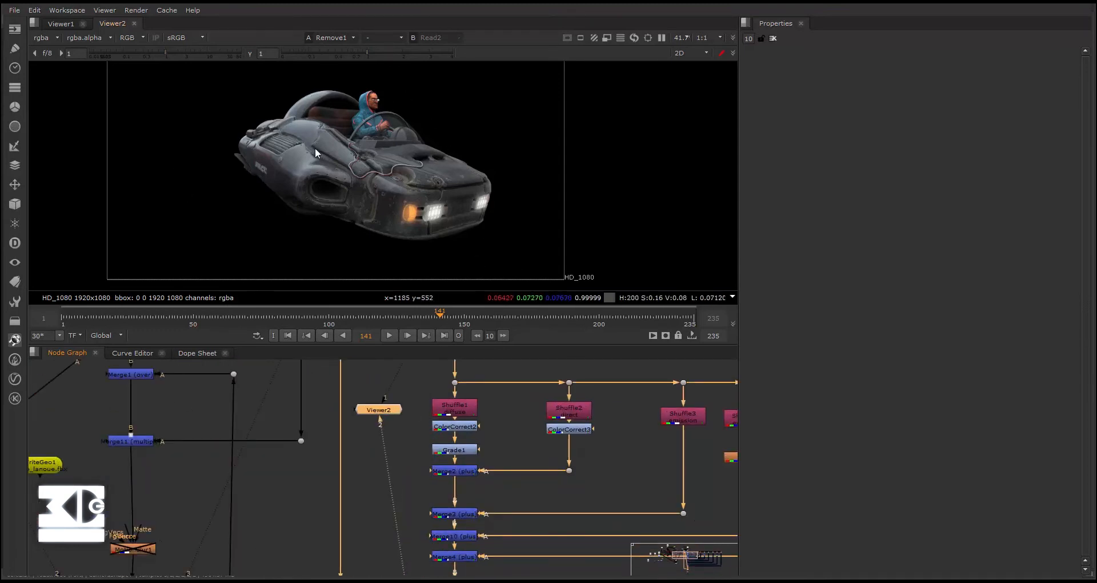
{"action": "scroll", "coordinate": [432, 429], "scroll_direction": "up", "scroll_amount": 2}
- Examine ColorCorrect2 and Grade1 below the diffuse Shuffle1, along with the neighbouring pass branches
{"action": "left_click", "coordinate": [411, 413]}
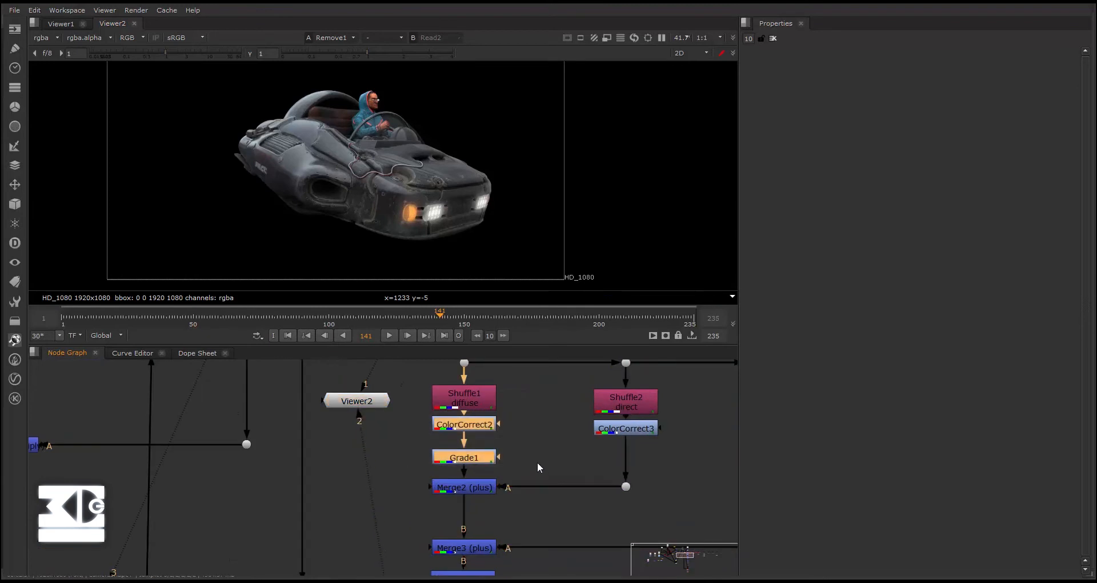
{"action": "scroll", "coordinate": [527, 440], "scroll_direction": "down", "scroll_amount": 3}
{"action": "middle_click_drag", "start_coordinate": [510, 443], "coordinate": [339, 412]}
{"action": "scroll", "coordinate": [358, 441], "scroll_direction": "down", "scroll_amount": 1}
{"action": "scroll", "coordinate": [337, 409], "scroll_direction": "up", "scroll_amount": 2}
{"action": "scroll", "coordinate": [268, 444], "scroll_direction": "down", "scroll_amount": 3}
{"action": "middle_click_drag", "start_coordinate": [267, 444], "coordinate": [254, 393]}
{"action": "scroll", "coordinate": [260, 409], "scroll_direction": "up", "scroll_amount": 5}
{"action": "left_click", "coordinate": [304, 453]}
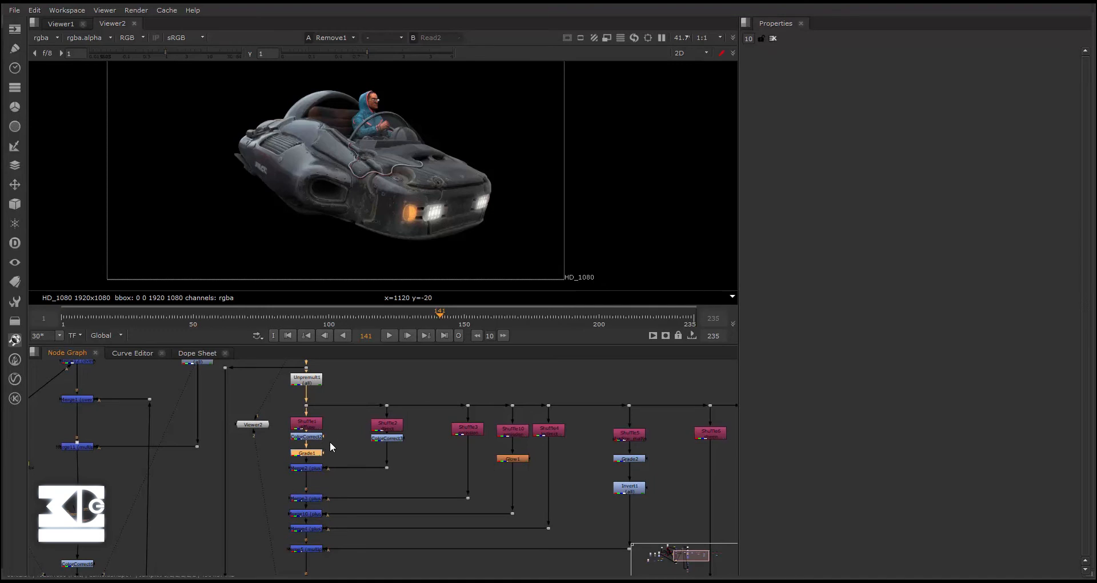
- Follow the compositing chain down to Write2 and show the final composite in Viewer1
{"action": "scroll", "coordinate": [336, 441], "scroll_direction": "down", "scroll_amount": 2}
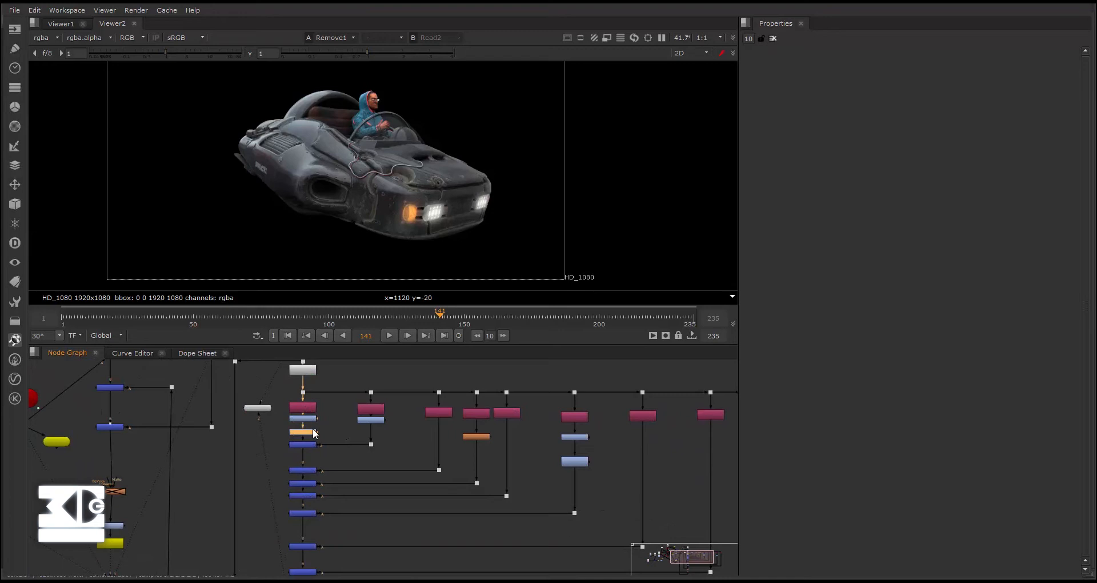
{"action": "middle_click_drag", "start_coordinate": [191, 493], "coordinate": [263, 423]}
{"action": "scroll", "coordinate": [221, 493], "scroll_direction": "down", "scroll_amount": 1}
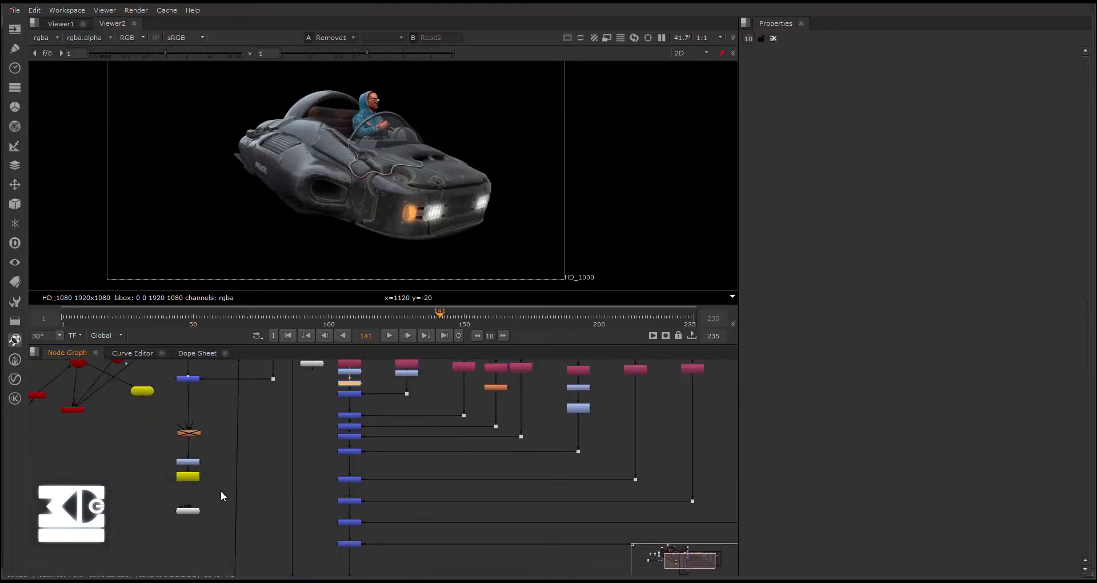
{"action": "middle_click_drag", "start_coordinate": [150, 459], "coordinate": [220, 517]}
{"action": "scroll", "coordinate": [219, 516], "scroll_direction": "down", "scroll_amount": 1}
{"action": "scroll", "coordinate": [218, 498], "scroll_direction": "up", "scroll_amount": 6}
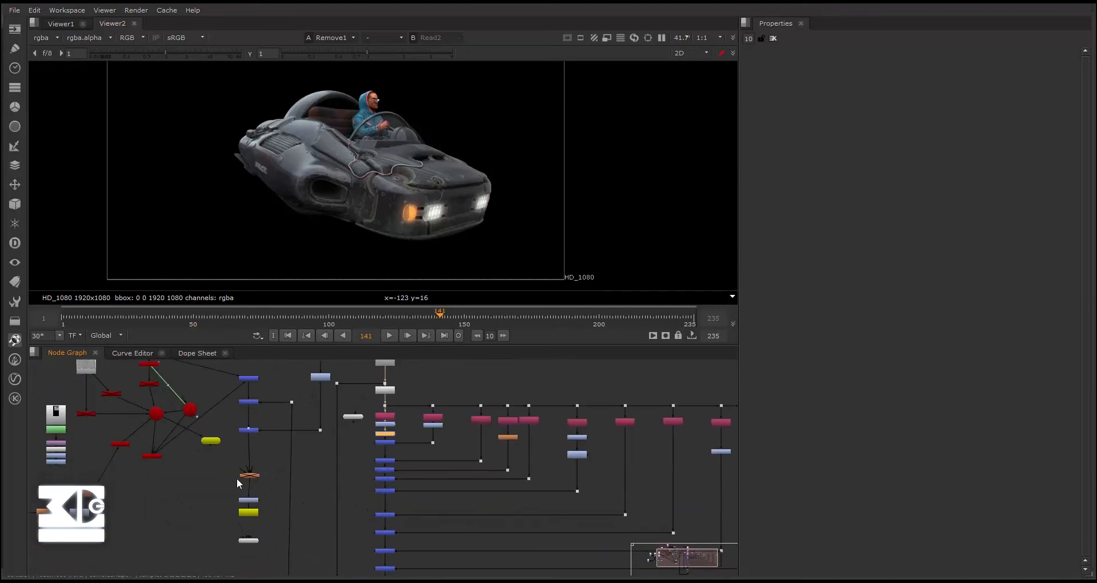
{"action": "left_click", "coordinate": [62, 23]}
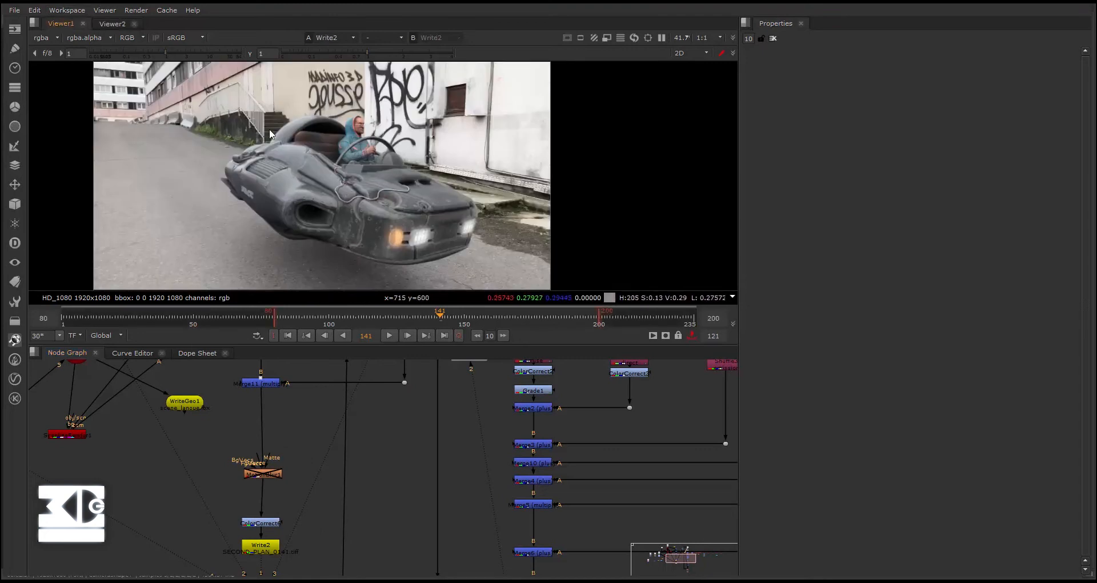
{"action": "scroll", "coordinate": [284, 549], "scroll_direction": "down", "scroll_amount": 4}
{"action": "scroll", "coordinate": [311, 483], "scroll_direction": "up", "scroll_amount": 3}
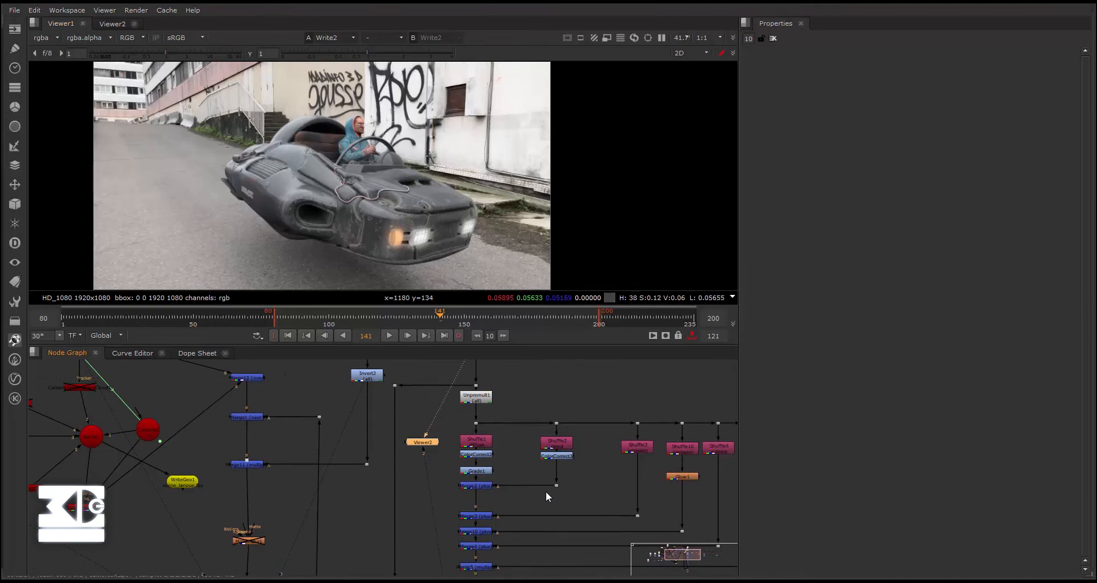
- Go back to Viewer2 and preview the emission pass from Shuffle3
{"action": "middle_click_drag", "start_coordinate": [546, 493], "coordinate": [434, 437]}
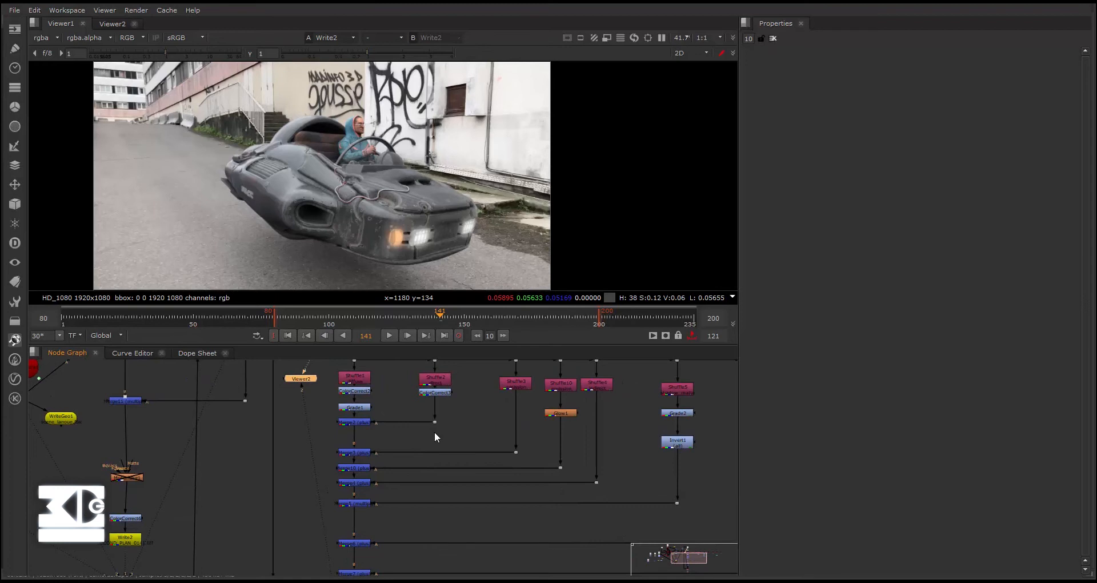
{"action": "middle_click_drag", "start_coordinate": [435, 433], "coordinate": [484, 434]}
{"action": "scroll", "coordinate": [484, 434], "scroll_direction": "down", "scroll_amount": 1}
{"action": "scroll", "coordinate": [588, 426], "scroll_direction": "up", "scroll_amount": 2}
{"action": "scroll", "coordinate": [590, 424], "scroll_direction": "up", "scroll_amount": 2}
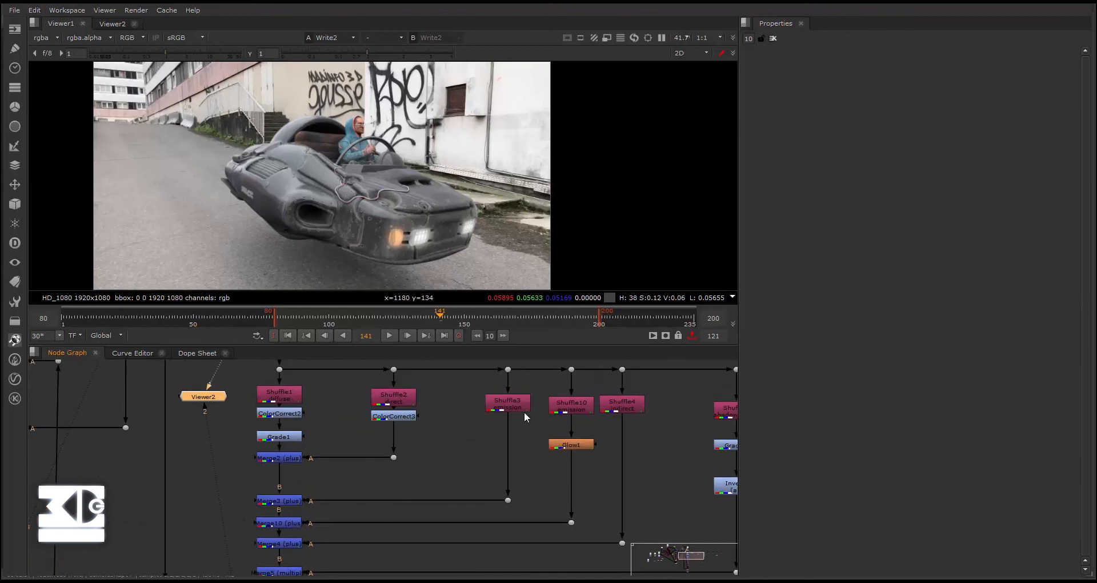
{"action": "left_click", "coordinate": [112, 24]}
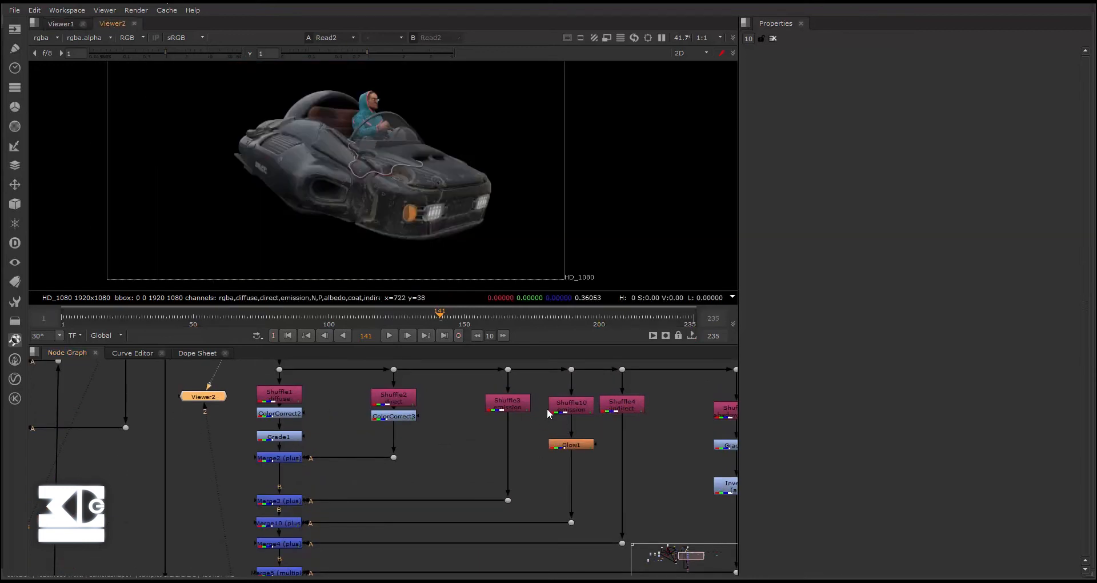
{"action": "left_click", "coordinate": [527, 407]}
{"action": "scroll", "coordinate": [465, 409], "scroll_direction": "down", "scroll_amount": 5}
{"action": "scroll", "coordinate": [543, 454], "scroll_direction": "up", "scroll_amount": 6}
{"action": "key", "text": "3"}
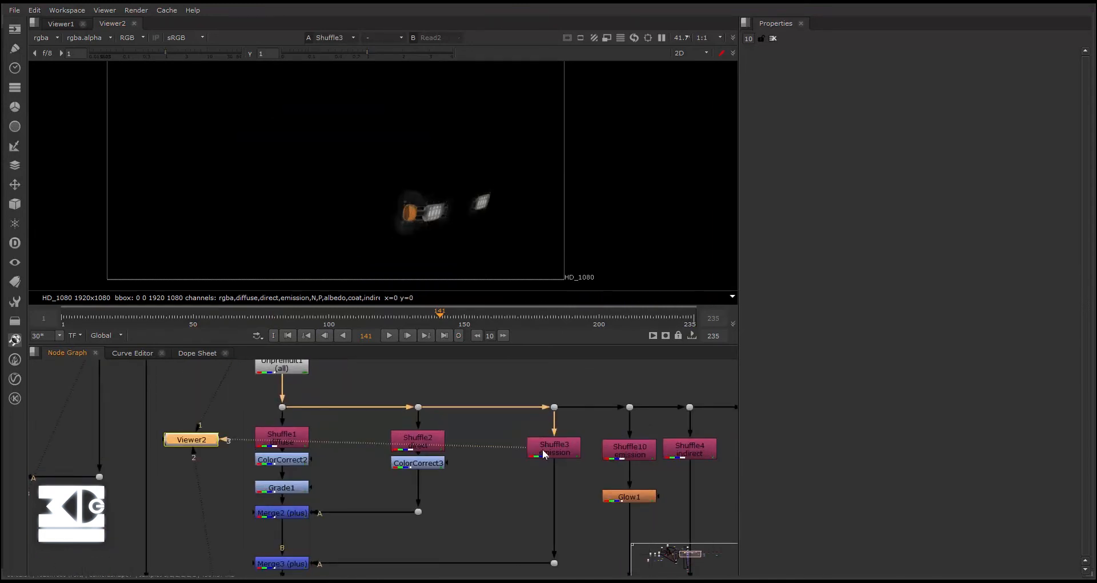
{"action": "scroll", "coordinate": [365, 176], "scroll_direction": "up", "scroll_amount": 1}
{"action": "scroll", "coordinate": [410, 182], "scroll_direction": "down", "scroll_amount": 2}
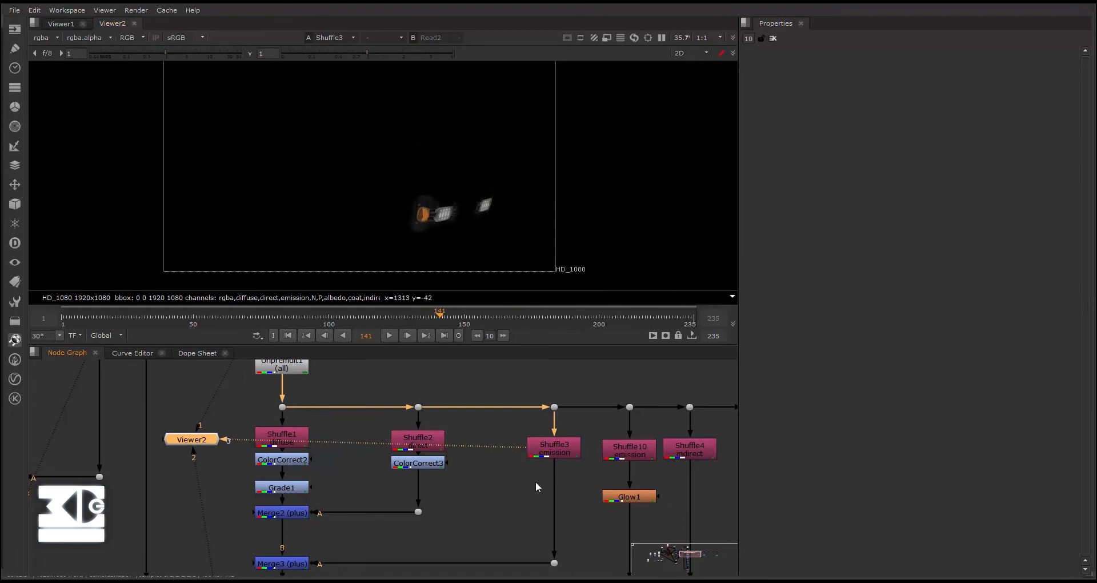
- Connect Viewer2 to Glow1 to preview the glow applied to the Shuffle10 emission pass
{"action": "scroll", "coordinate": [536, 481], "scroll_direction": "down", "scroll_amount": 4}
{"action": "scroll", "coordinate": [500, 434], "scroll_direction": "up", "scroll_amount": 4}
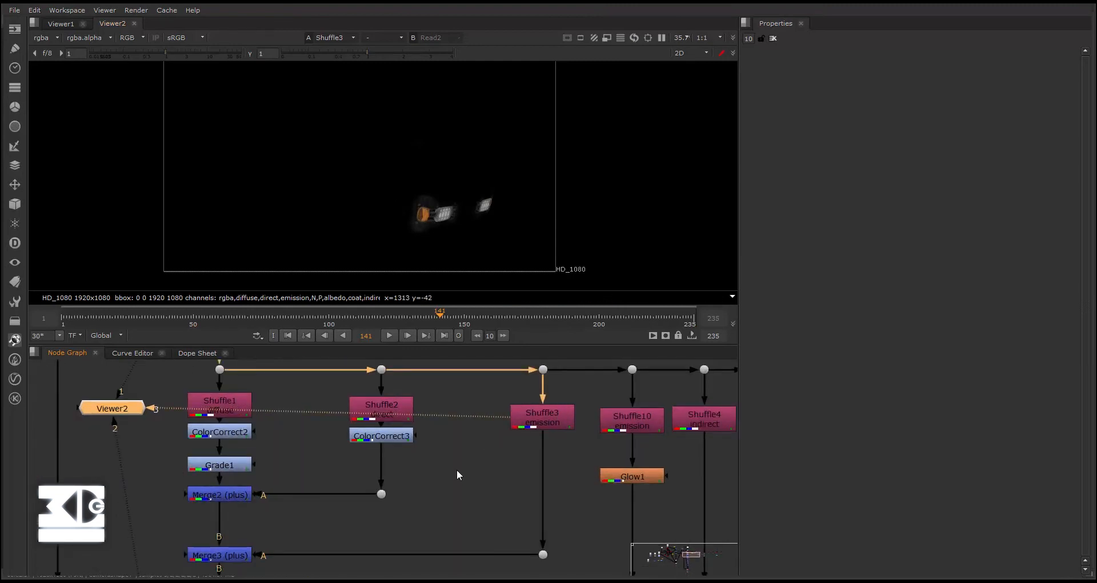
{"action": "middle_click_drag", "start_coordinate": [458, 472], "coordinate": [466, 446]}
{"action": "scroll", "coordinate": [562, 446], "scroll_direction": "down", "scroll_amount": 3}
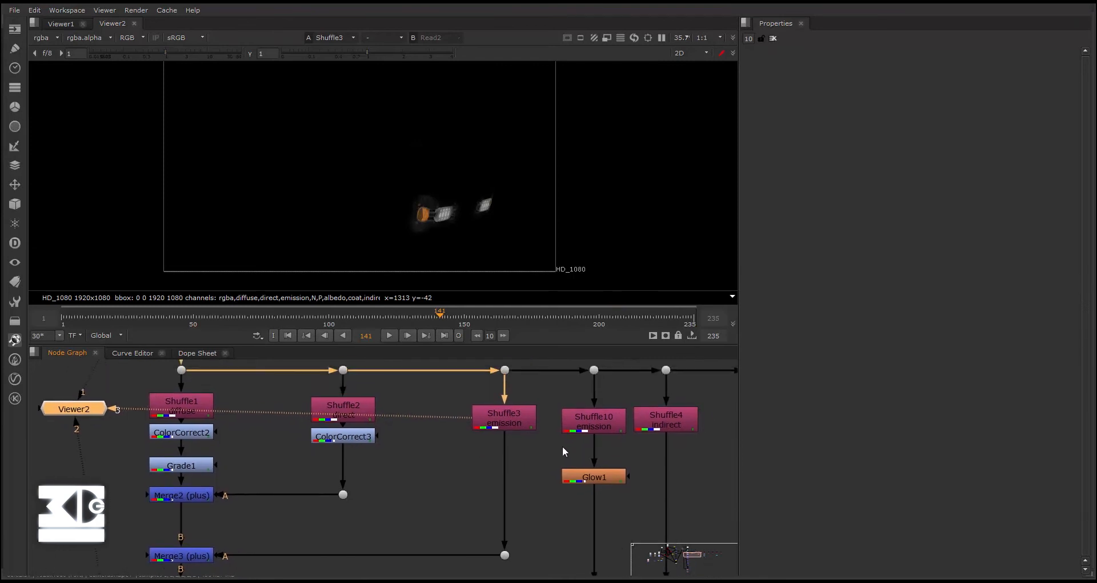
{"action": "scroll", "coordinate": [603, 440], "scroll_direction": "up", "scroll_amount": 2}
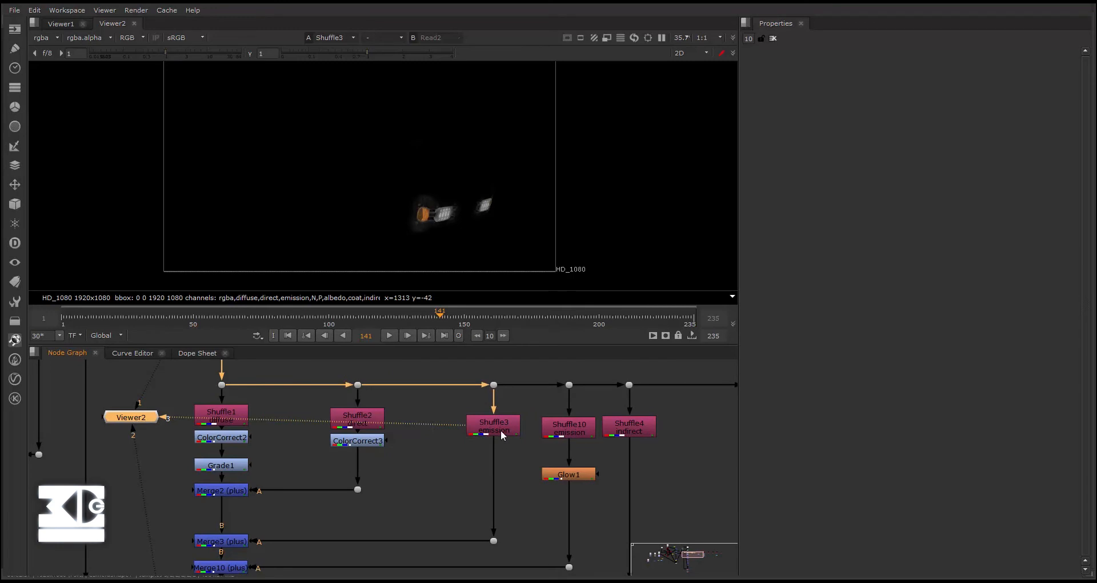
{"action": "left_click_drag", "start_coordinate": [469, 426], "coordinate": [567, 476]}
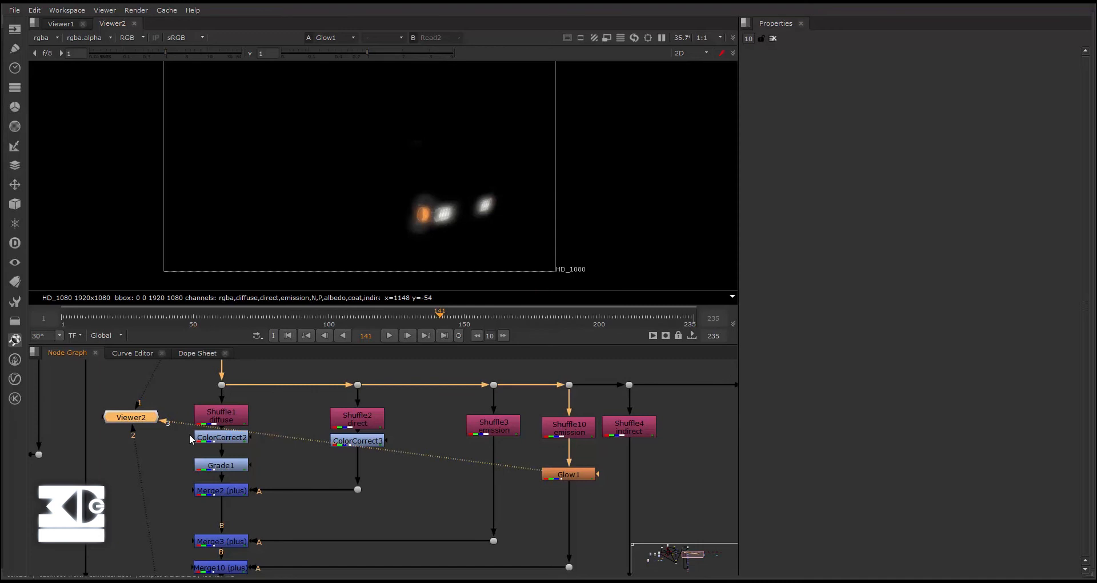
- Return to the final composite in Viewer1 and inspect the hovering car and the road beneath it
{"action": "middle_click_drag", "start_coordinate": [163, 443], "coordinate": [209, 431]}
{"action": "scroll", "coordinate": [209, 431], "scroll_direction": "down", "scroll_amount": 3}
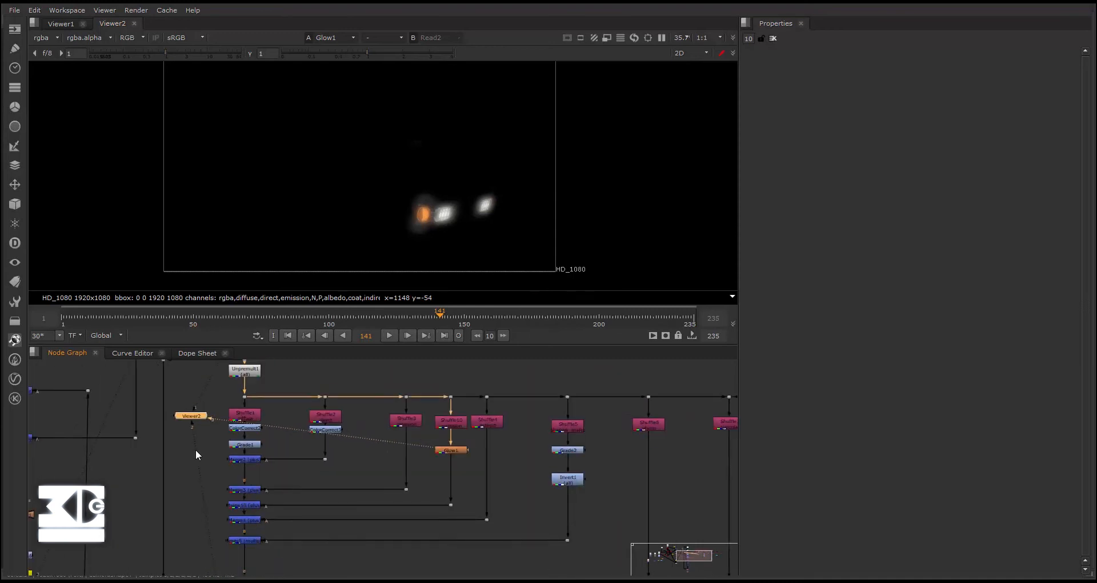
{"action": "middle_click_drag", "start_coordinate": [341, 459], "coordinate": [508, 499]}
{"action": "scroll", "coordinate": [277, 483], "scroll_direction": "down", "scroll_amount": 2}
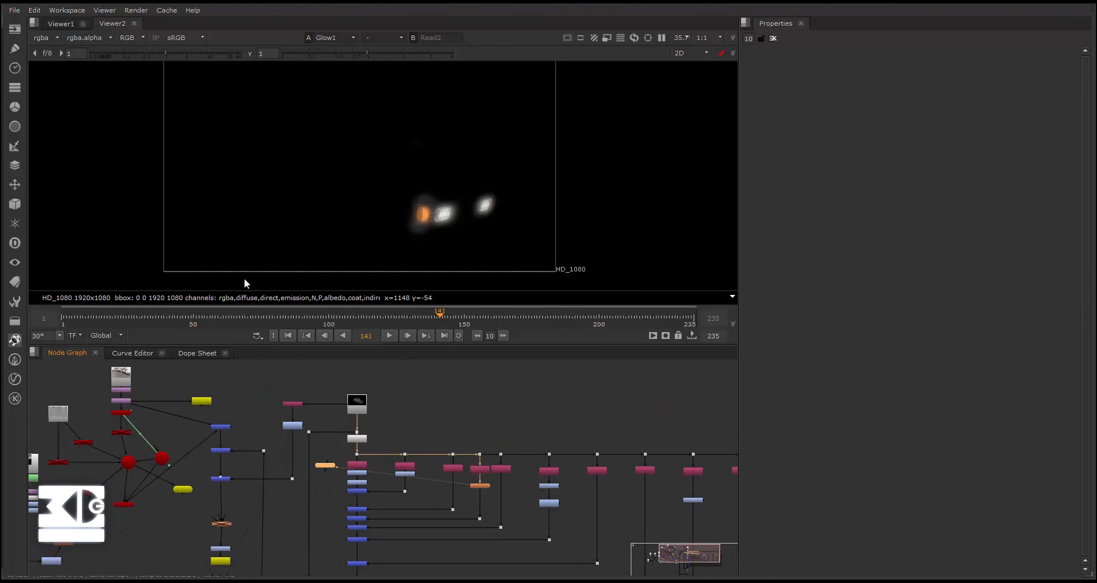
{"action": "left_click", "coordinate": [61, 24]}
{"action": "middle_click_drag", "start_coordinate": [297, 428], "coordinate": [472, 423]}
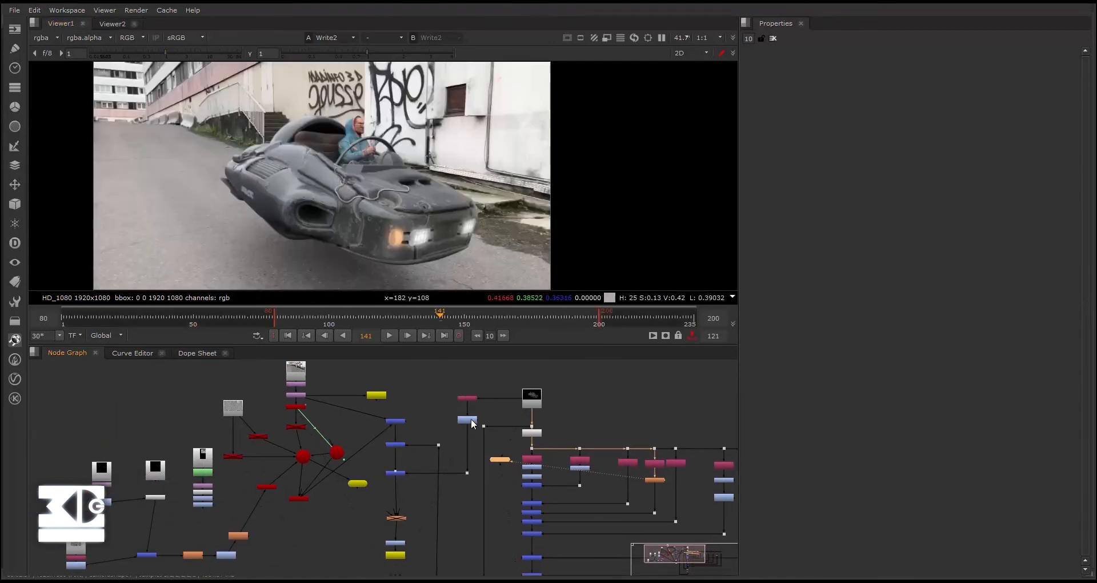
{"action": "scroll", "coordinate": [353, 423], "scroll_direction": "up", "scroll_amount": 3}
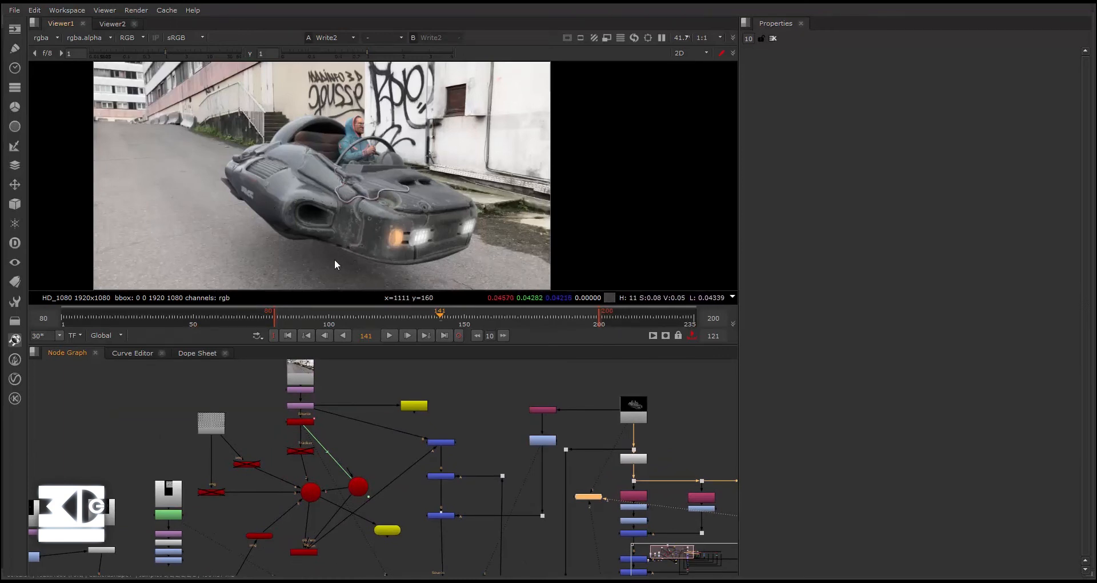
{"action": "scroll", "coordinate": [335, 263], "scroll_direction": "up", "scroll_amount": 1}
{"action": "middle_click_drag", "start_coordinate": [357, 236], "coordinate": [352, 223]}
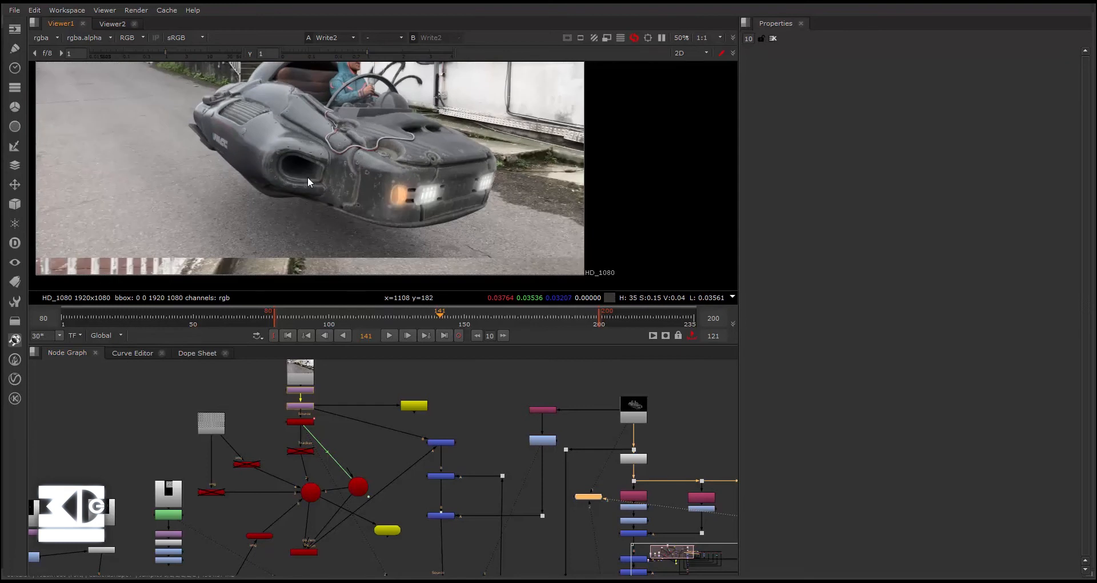
{"action": "scroll", "coordinate": [307, 176], "scroll_direction": "down", "scroll_amount": 1}
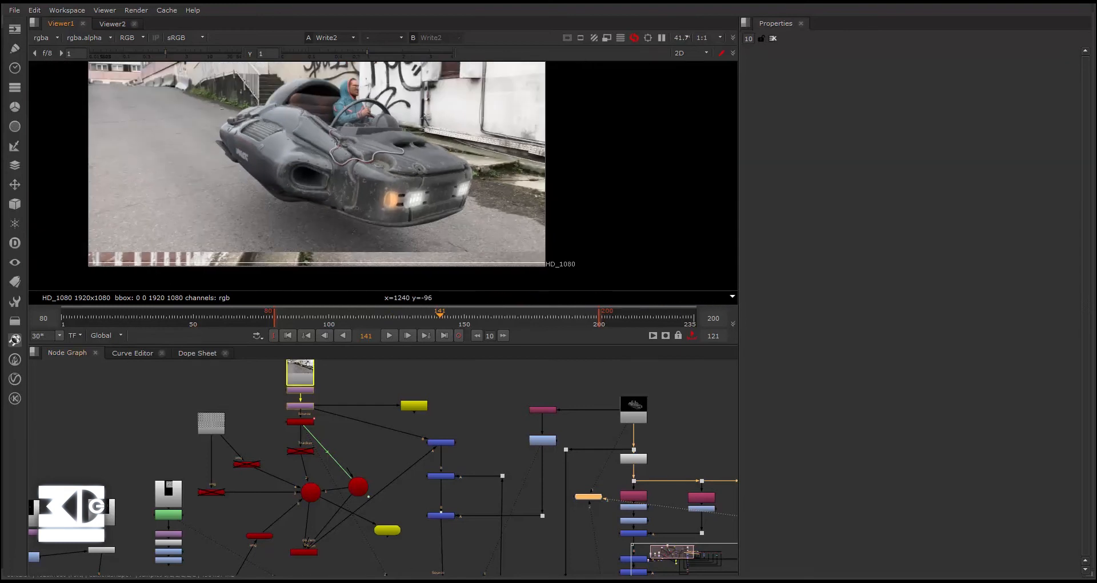
- Disable and re-enable the Merge11 multiply node to compare the composite with and without it
{"action": "scroll", "coordinate": [423, 525], "scroll_direction": "up", "scroll_amount": 1}
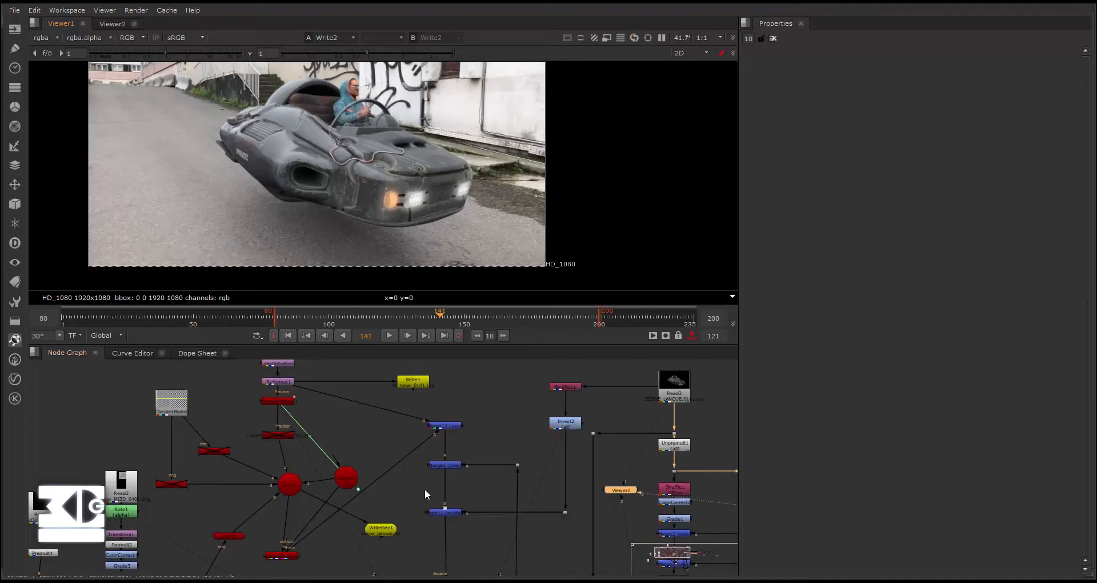
{"action": "scroll", "coordinate": [425, 489], "scroll_direction": "up", "scroll_amount": 2}
{"action": "left_click", "coordinate": [450, 530]}
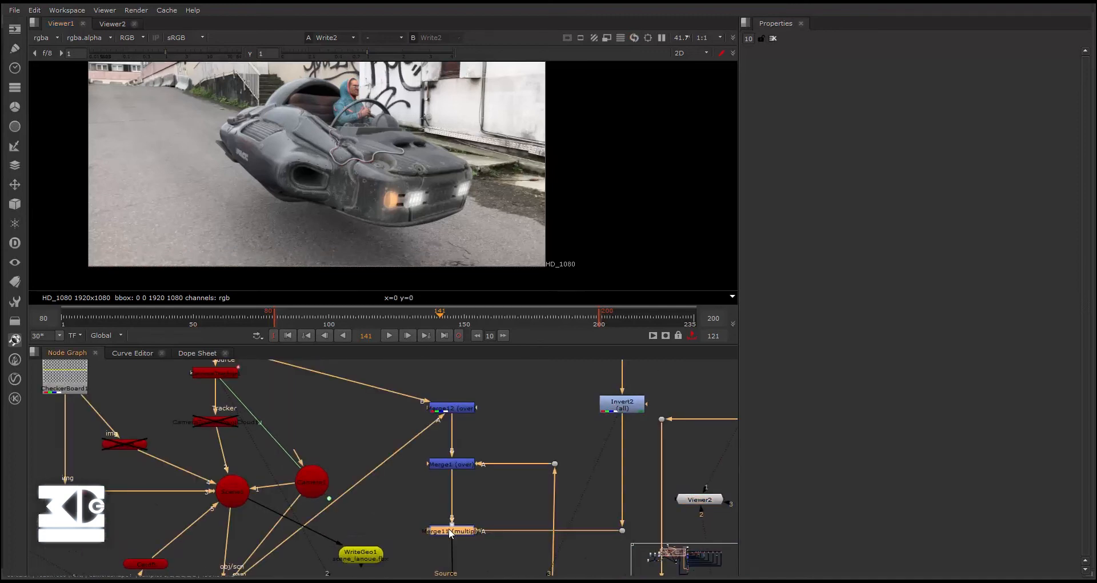
{"action": "key", "text": "d"}
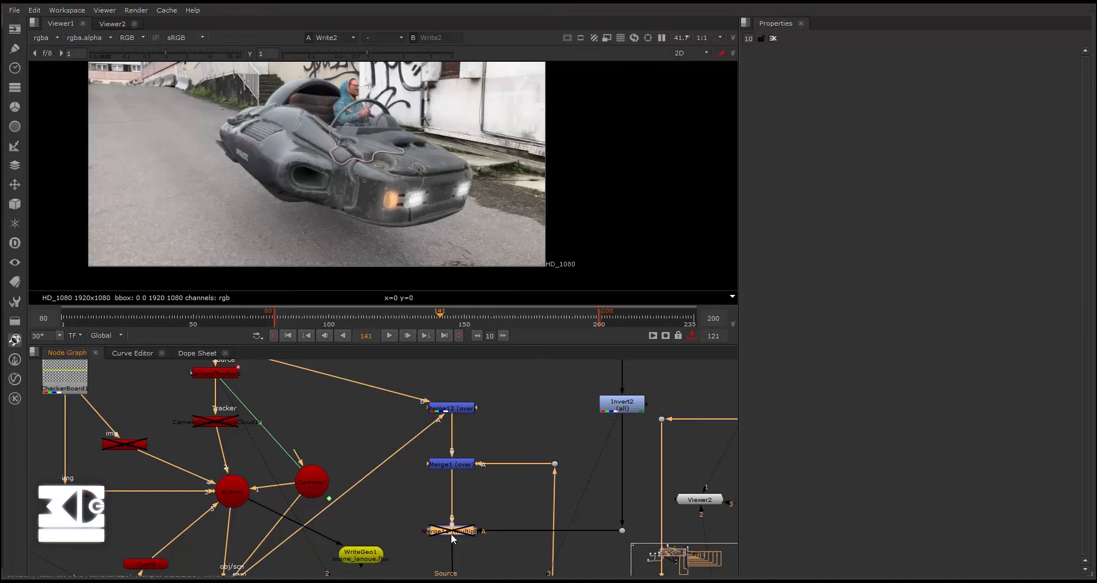
{"action": "key", "text": "d"}
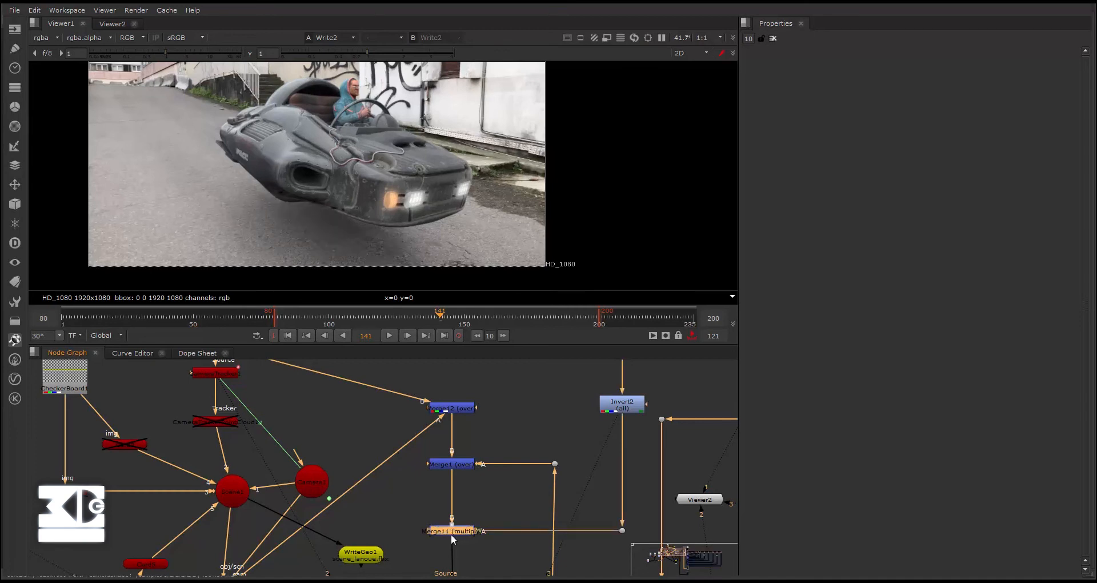
- Open the properties of the Merge11 multiply node and set its mix to 0.875
{"action": "double_click", "coordinate": [452, 532]}
{"action": "left_click_drag", "start_coordinate": [964, 195], "coordinate": [999, 196]}
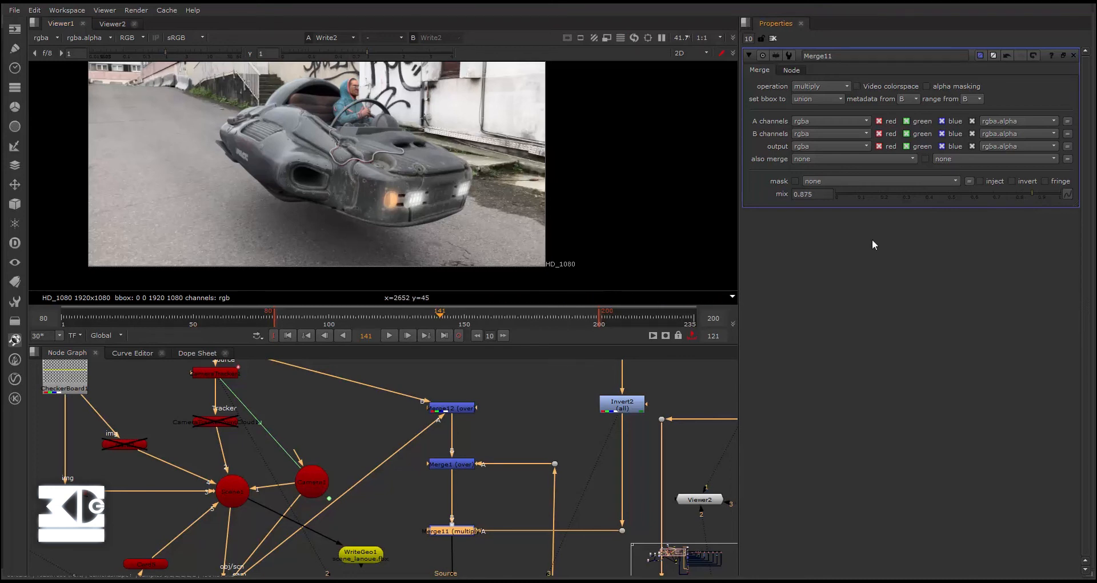
- Examine the overall layout of the node graph, following the row of Shuffle nodes and their Merge chain
{"action": "scroll", "coordinate": [477, 413], "scroll_direction": "down", "scroll_amount": 5}
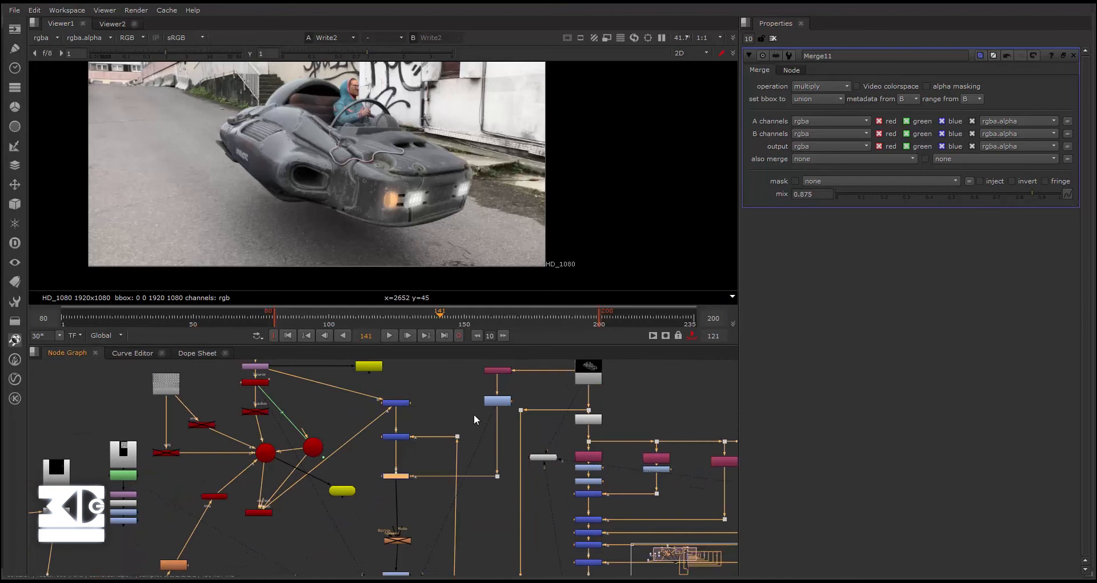
{"action": "scroll", "coordinate": [468, 445], "scroll_direction": "down", "scroll_amount": 6}
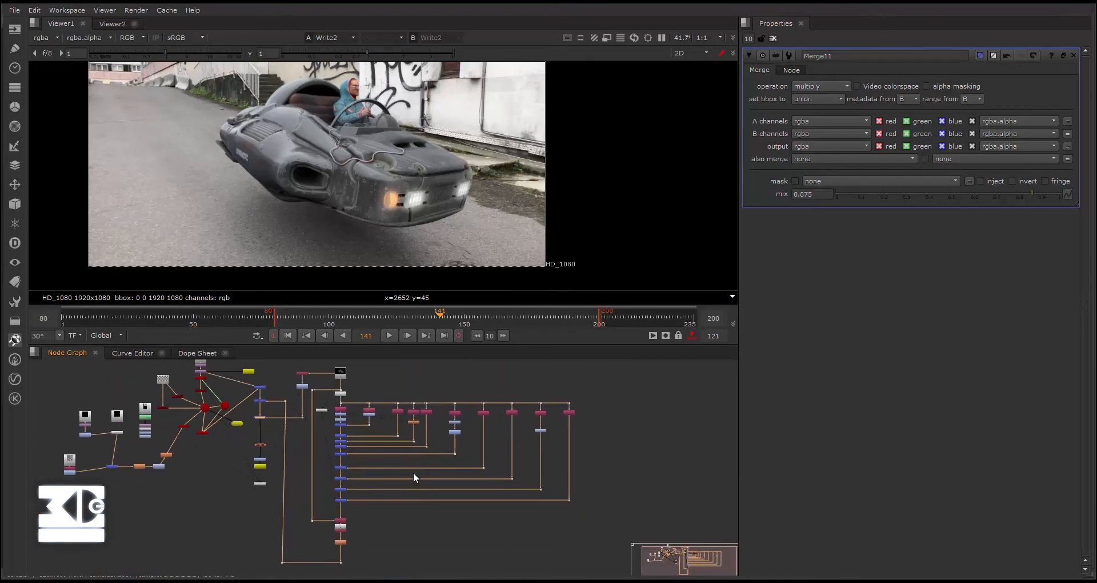
{"action": "scroll", "coordinate": [406, 489], "scroll_direction": "up", "scroll_amount": 3}
{"action": "scroll", "coordinate": [403, 490], "scroll_direction": "down", "scroll_amount": 2}
{"action": "middle_click_drag", "start_coordinate": [403, 489], "coordinate": [311, 455]}
{"action": "scroll", "coordinate": [311, 455], "scroll_direction": "down", "scroll_amount": 3}
{"action": "scroll", "coordinate": [244, 422], "scroll_direction": "up", "scroll_amount": 4}
{"action": "middle_click_drag", "start_coordinate": [260, 427], "coordinate": [269, 530]}
{"action": "scroll", "coordinate": [274, 489], "scroll_direction": "up", "scroll_amount": 3}
{"action": "middle_click_drag", "start_coordinate": [283, 493], "coordinate": [279, 415]}
{"action": "left_click", "coordinate": [322, 439]}
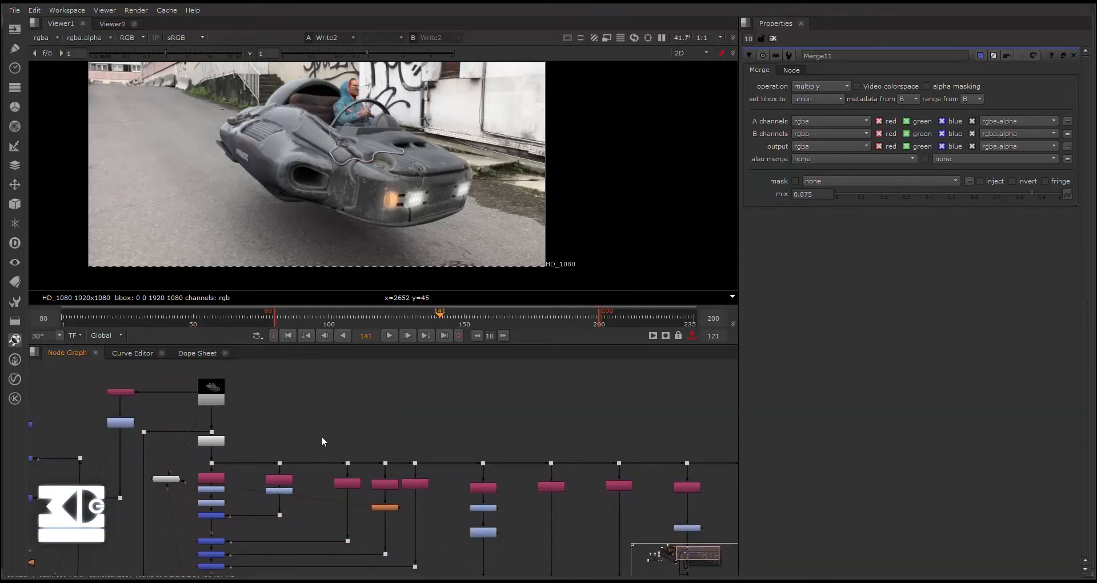
{"action": "middle_click_drag", "start_coordinate": [314, 468], "coordinate": [303, 417]}
{"action": "scroll", "coordinate": [252, 449], "scroll_direction": "down", "scroll_amount": 3}
{"action": "middle_click_drag", "start_coordinate": [252, 448], "coordinate": [352, 470]}
{"action": "scroll", "coordinate": [336, 412], "scroll_direction": "down", "scroll_amount": 1}
{"action": "scroll", "coordinate": [343, 430], "scroll_direction": "up", "scroll_amount": 3}
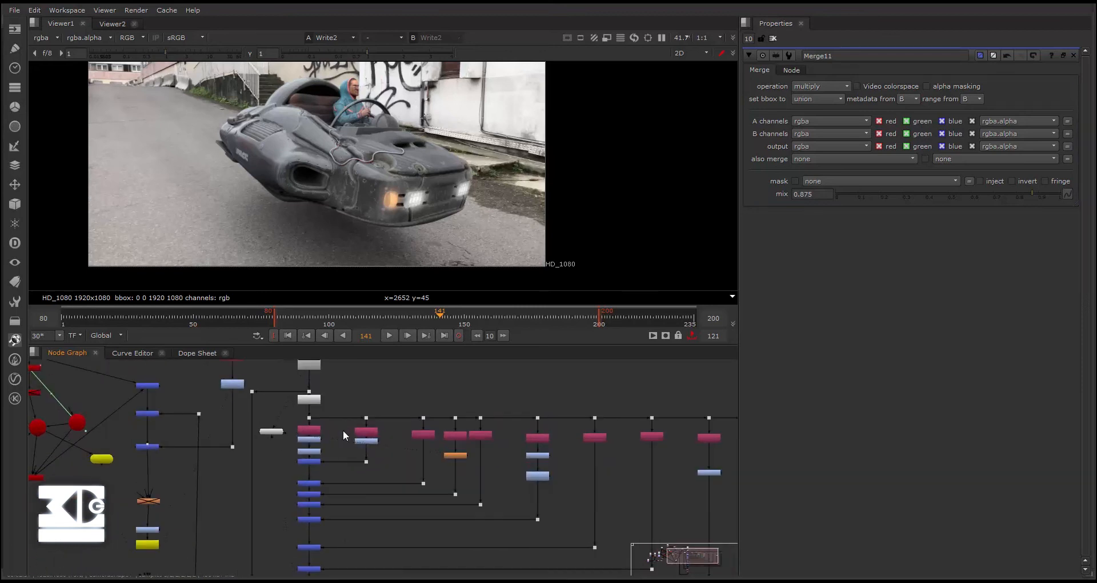
{"action": "scroll", "coordinate": [283, 418], "scroll_direction": "up", "scroll_amount": 2}
{"action": "scroll", "coordinate": [335, 423], "scroll_direction": "down", "scroll_amount": 3}
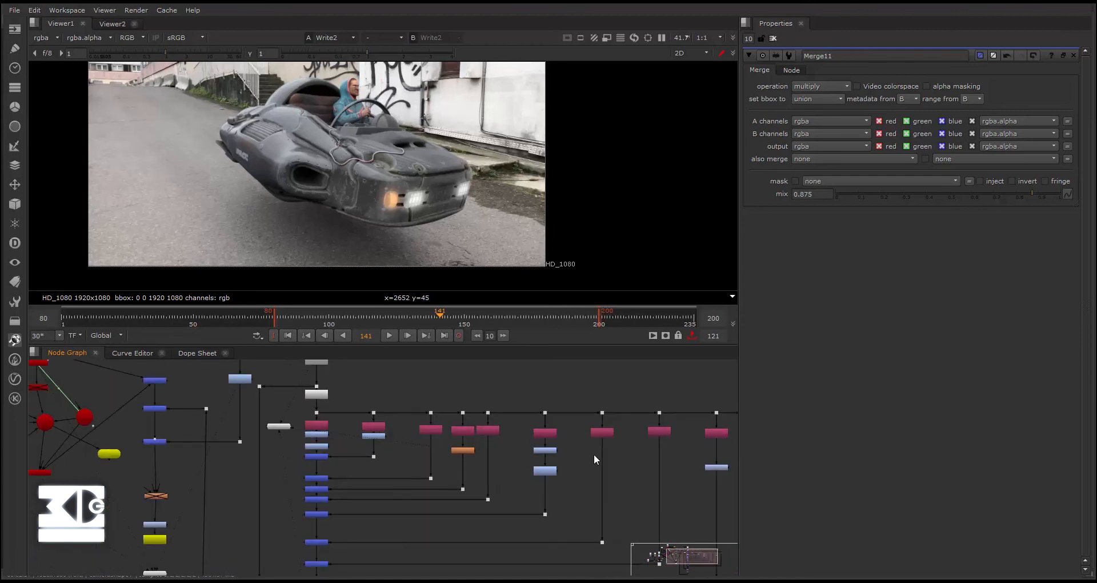
{"action": "middle_click_drag", "start_coordinate": [595, 453], "coordinate": [487, 454]}
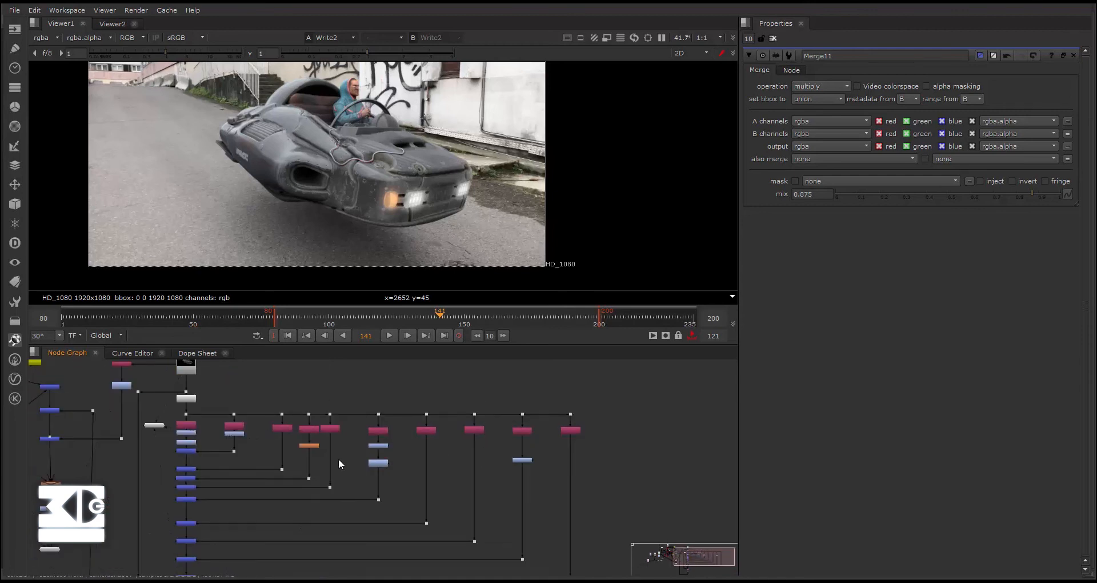
- Add a new Shuffle node in the empty area beside Read2
{"action": "middle_click_drag", "start_coordinate": [280, 422], "coordinate": [332, 445]}
{"action": "scroll", "coordinate": [249, 390], "scroll_direction": "up", "scroll_amount": 3}
{"action": "middle_click_drag", "start_coordinate": [249, 390], "coordinate": [323, 414]}
{"action": "key", "text": "Tab"}
{"action": "type", "text": "shu"}
{"action": "key", "text": "Return"}
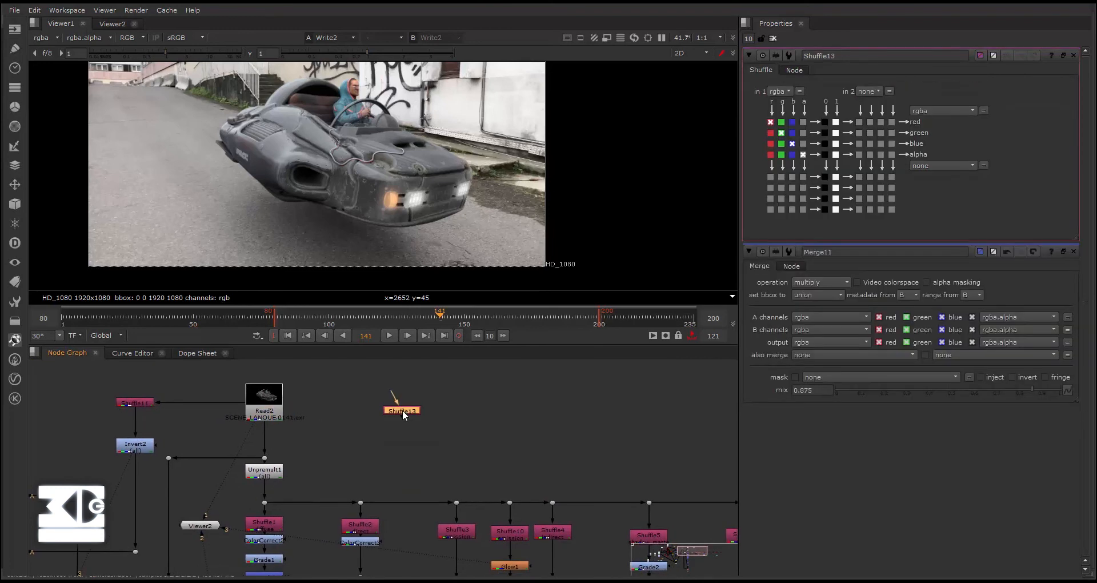
- Add a Dot fed by Read2 and connect the new Shuffle13 node to it
{"action": "left_click", "coordinate": [344, 400]}
{"action": "key", "text": "Tab"}
{"action": "type", "text": "Dot"}
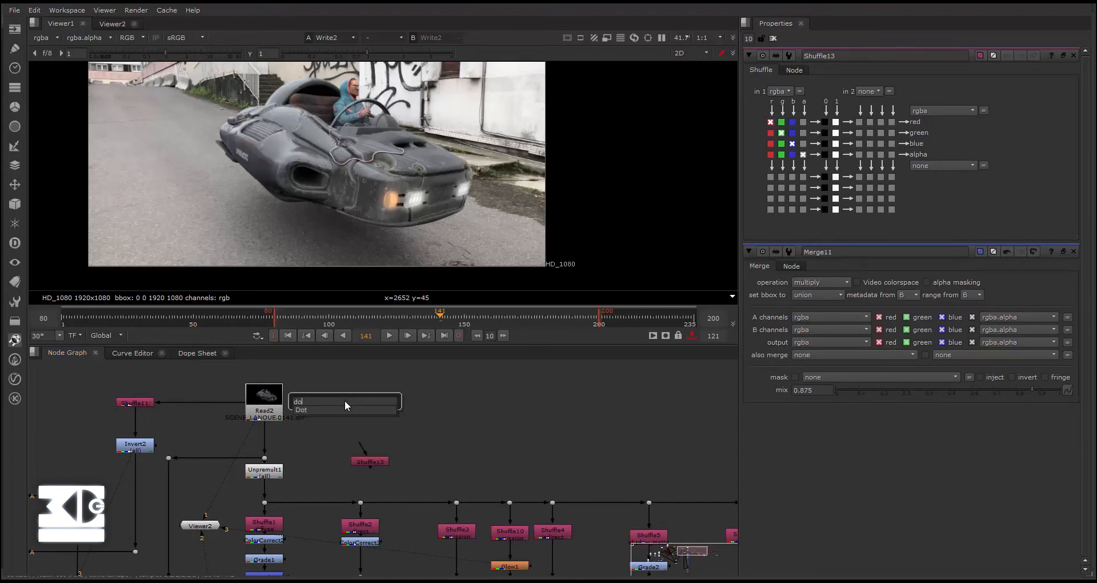
{"action": "key", "text": "Return"}
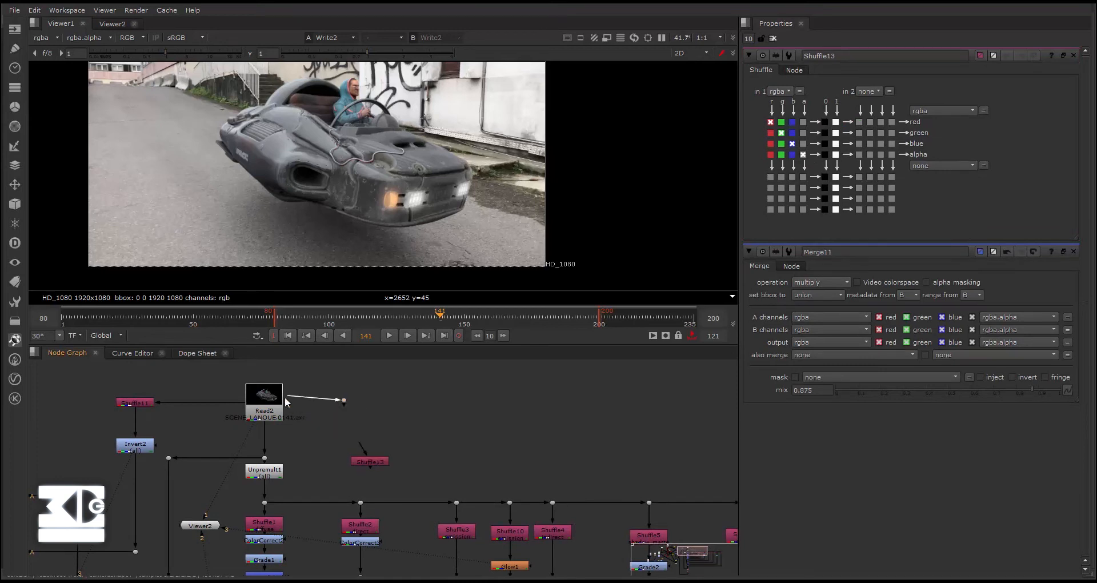
{"action": "mouse_move", "coordinate": [352, 462]}
{"action": "left_mouse_down"}
{"action": "mouse_move", "coordinate": [336, 459]}
{"action": "mouse_move", "coordinate": [360, 402]}
{"action": "mouse_move", "coordinate": [334, 451]}
{"action": "left_mouse_up"}
- Paste five copies of the Shuffle node next to Shuffle13
{"action": "left_click", "coordinate": [384, 446]}
{"action": "key", "text": "ctrl+v"}
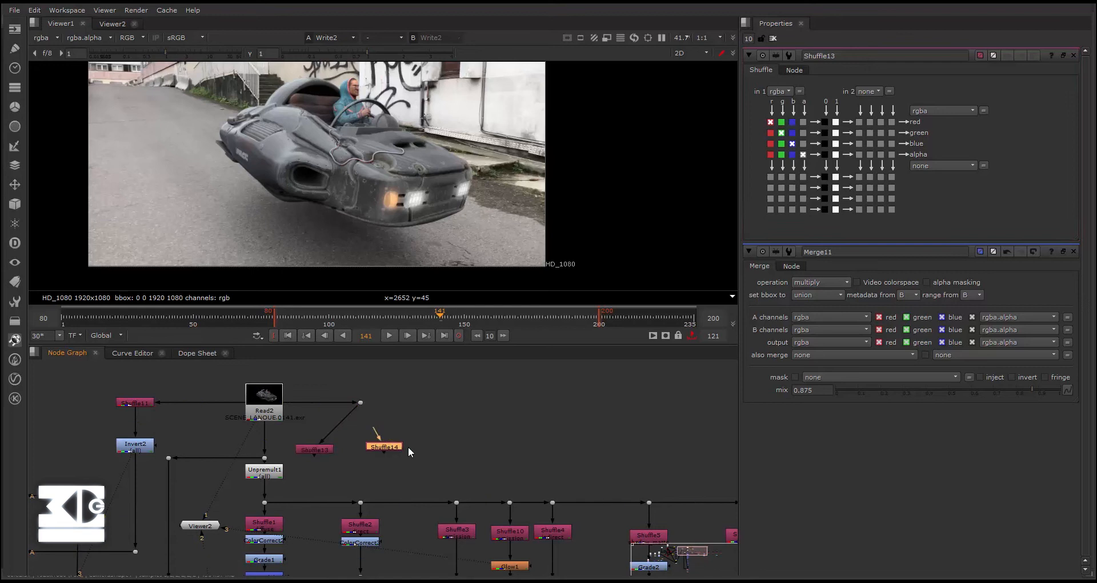
{"action": "key", "text": "ctrl+v"}
{"action": "key", "text": "ctrl+v"}
{"action": "key", "text": "ctrl+v"}
{"action": "key", "text": "ctrl+v"}
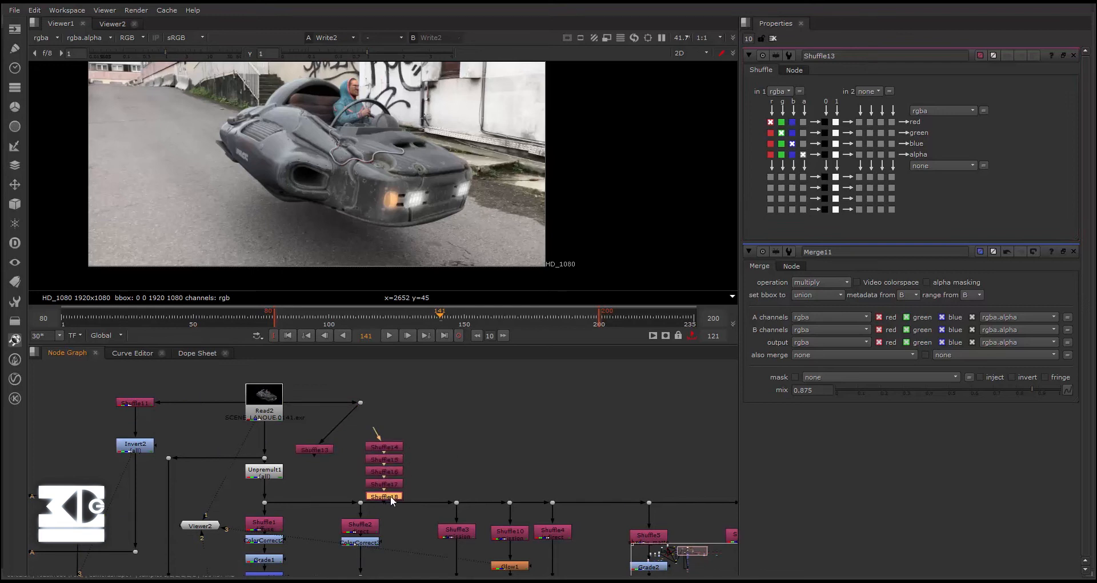
- Spread the pasted Shuffle nodes out into a row beside Shuffle13
{"action": "left_click_drag", "start_coordinate": [392, 496], "coordinate": [477, 450]}
{"action": "left_click_drag", "start_coordinate": [384, 447], "coordinate": [358, 447]}
{"action": "left_click_drag", "start_coordinate": [368, 459], "coordinate": [519, 449]}
{"action": "mouse_move", "coordinate": [423, 452]}
{"action": "left_mouse_down"}
{"action": "mouse_move", "coordinate": [441, 451]}
{"action": "mouse_move", "coordinate": [409, 446]}
{"action": "left_mouse_up"}
{"action": "left_click", "coordinate": [394, 465]}
{"action": "left_click_drag", "start_coordinate": [384, 484], "coordinate": [563, 453]}
- Connect the inputs of the five pasted Shuffle nodes, Shuffle14 through Shuffle18, to the Dot fed by Read2
{"action": "left_click_drag", "start_coordinate": [350, 436], "coordinate": [360, 402]}
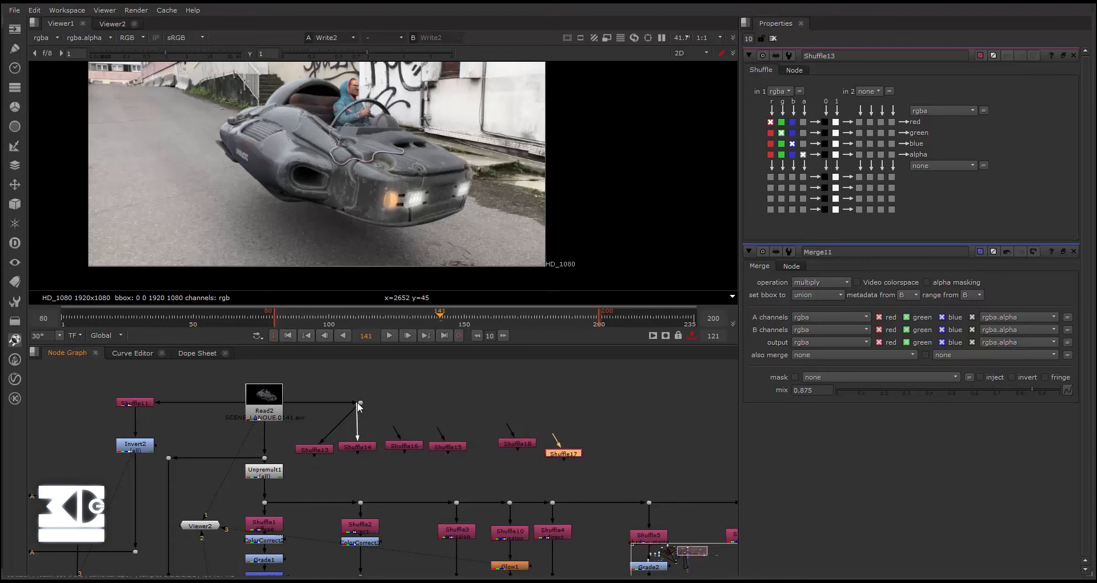
{"action": "left_click_drag", "start_coordinate": [400, 432], "coordinate": [360, 402]}
{"action": "left_click_drag", "start_coordinate": [443, 435], "coordinate": [361, 402]}
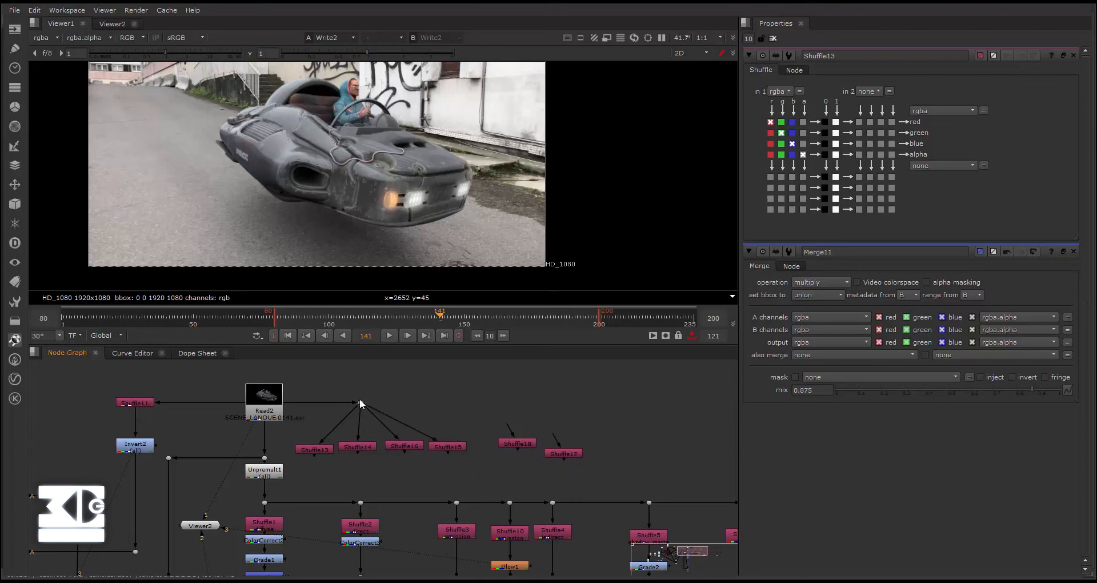
{"action": "left_click_drag", "start_coordinate": [508, 426], "coordinate": [361, 403]}
{"action": "left_click_drag", "start_coordinate": [557, 438], "coordinate": [361, 403]}
- Add an unconnected Merge node directly below Shuffle13
{"action": "middle_click_drag", "start_coordinate": [370, 467], "coordinate": [395, 432]}
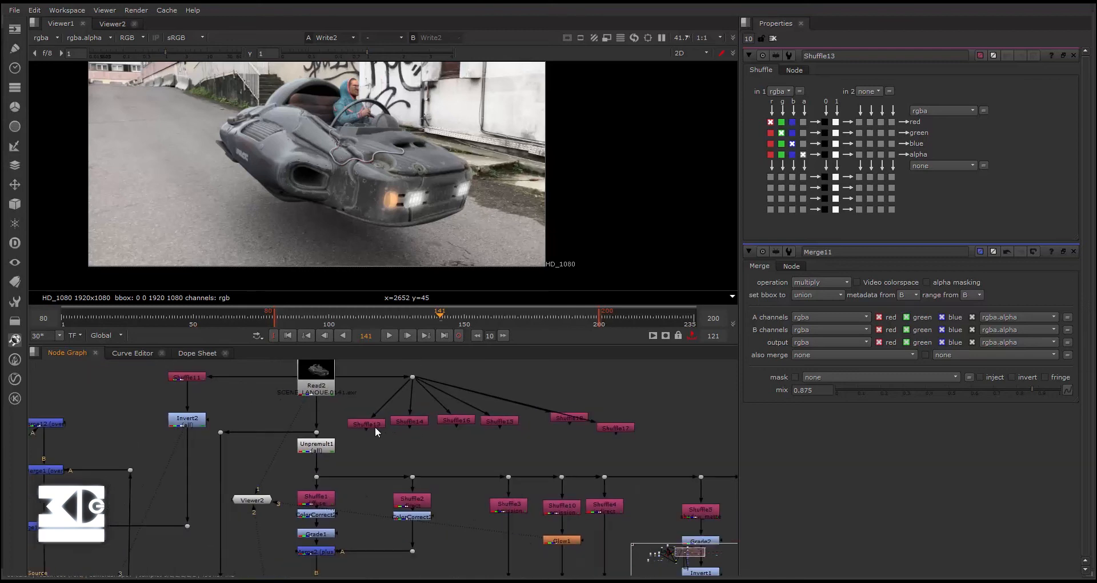
{"action": "key", "text": "Tab"}
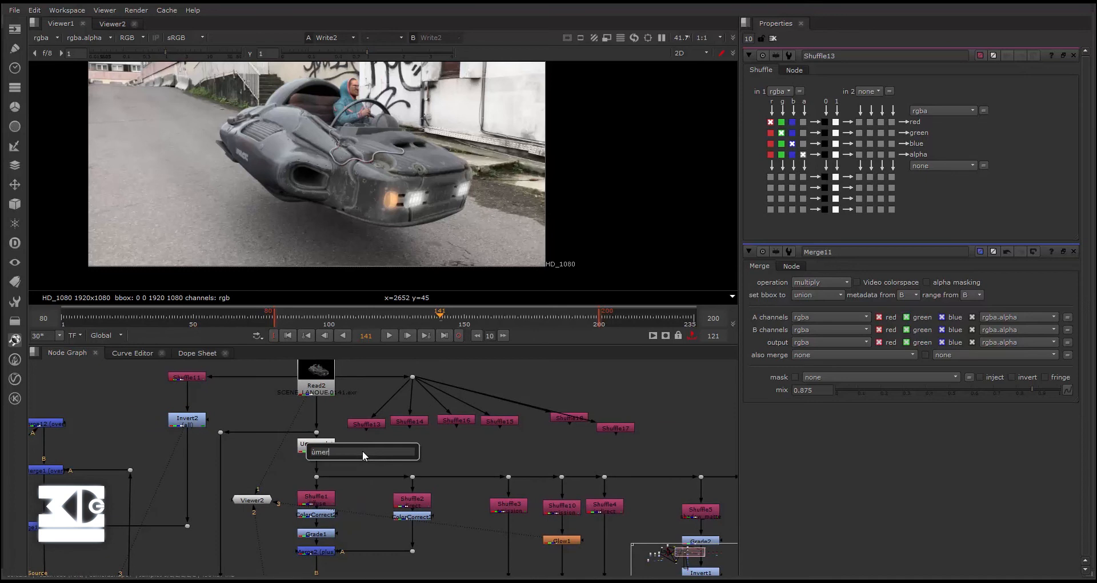
{"action": "type", "text": "merge"}
{"action": "key", "text": "Return"}
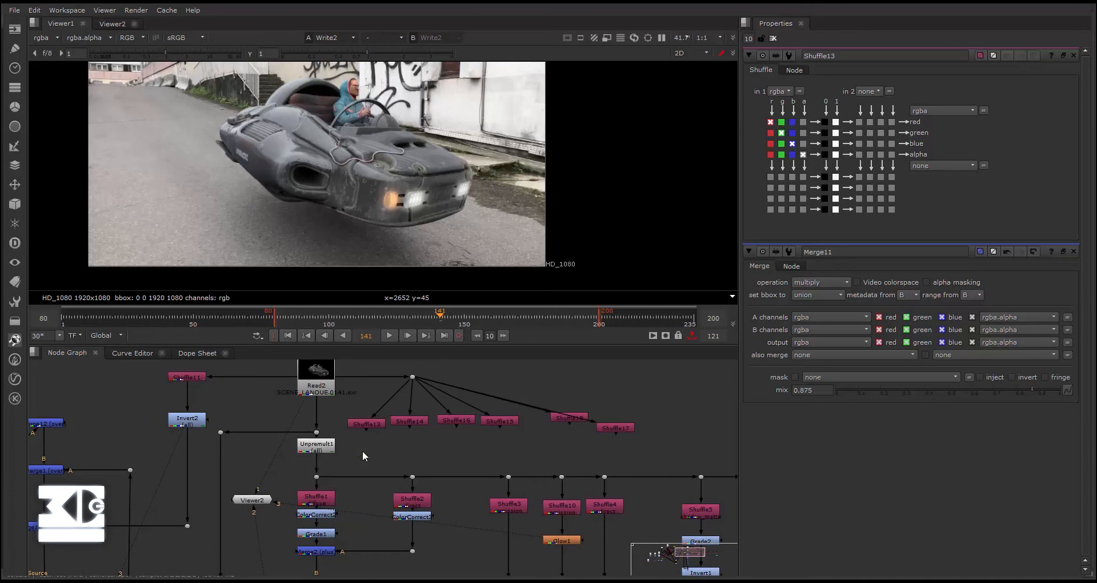
- Set Shuffle13's first input layer to diffuse
{"action": "double_click", "coordinate": [366, 425]}
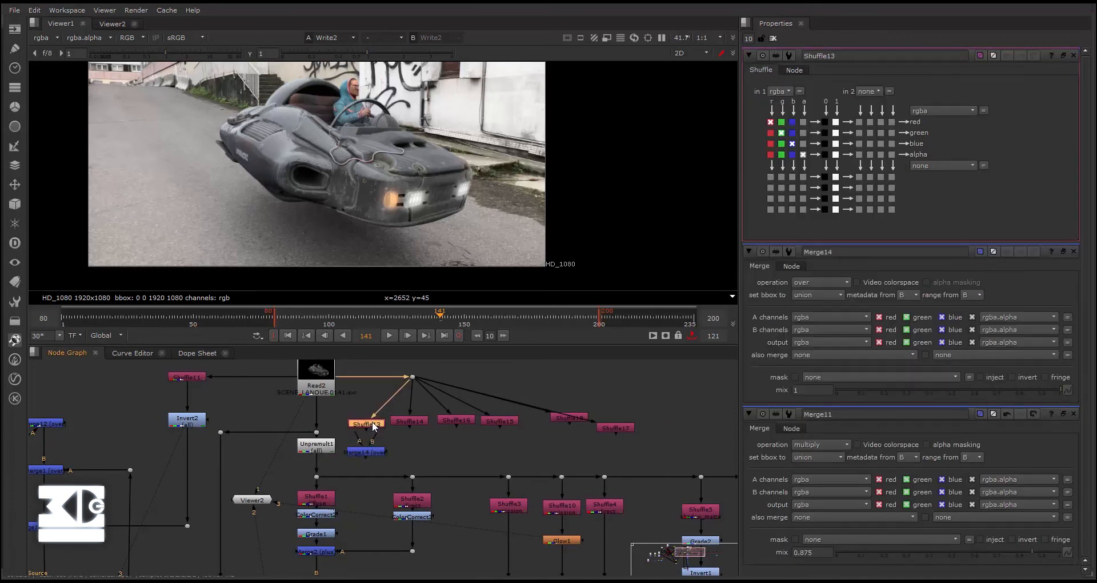
{"action": "left_click", "coordinate": [780, 91]}
{"action": "left_click", "coordinate": [793, 190]}
- Set Shuffle14's first input layer to direct
{"action": "double_click", "coordinate": [410, 423]}
{"action": "left_click", "coordinate": [780, 91]}
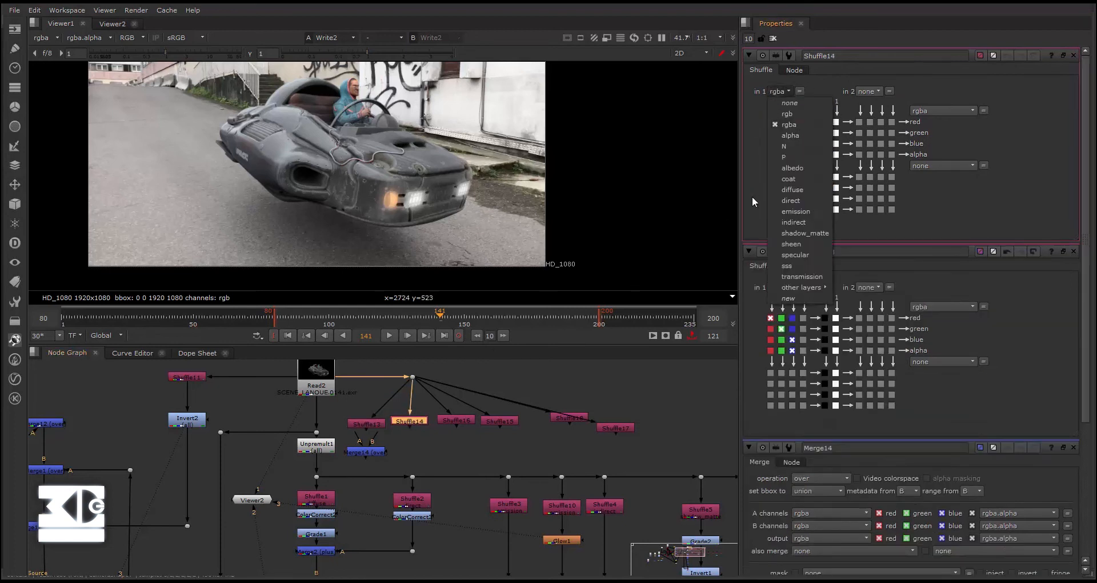
{"action": "left_click", "coordinate": [792, 202]}
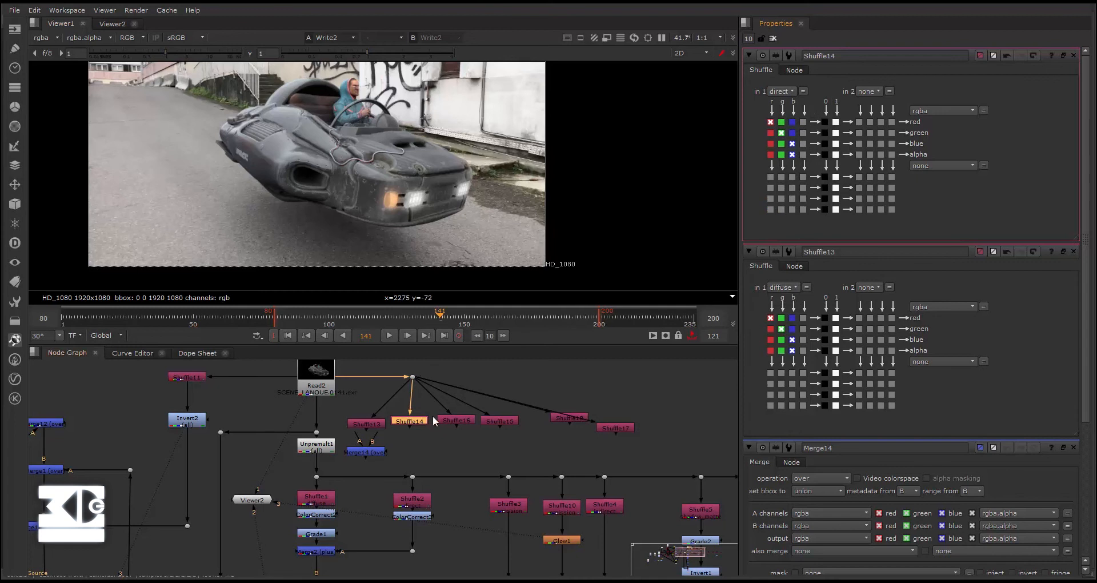
- Set Shuffle16's first input layer to emission
{"action": "double_click", "coordinate": [451, 420]}
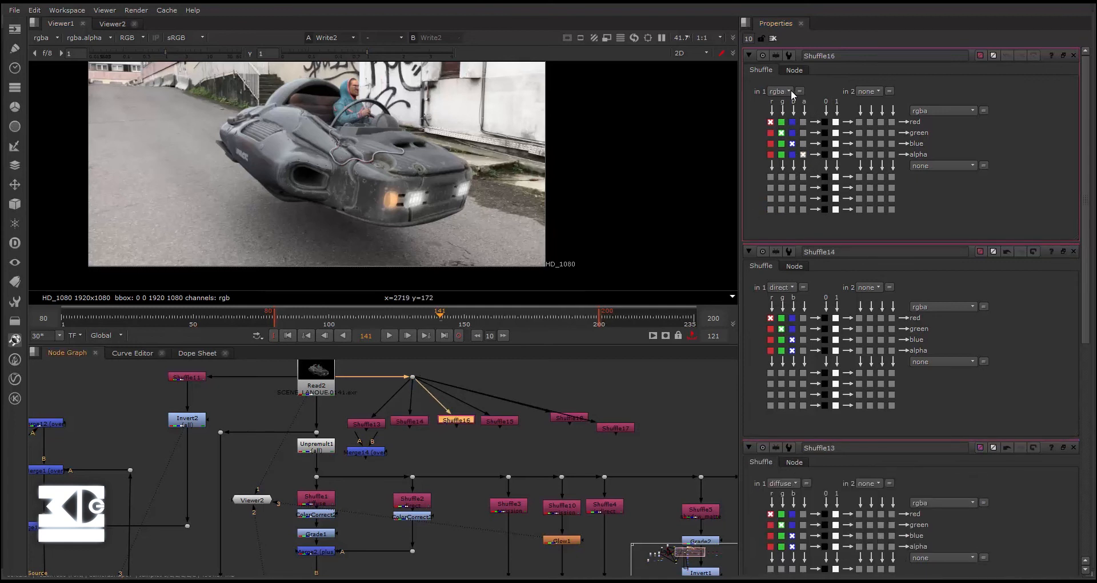
{"action": "left_click", "coordinate": [792, 91]}
{"action": "left_click", "coordinate": [795, 213]}
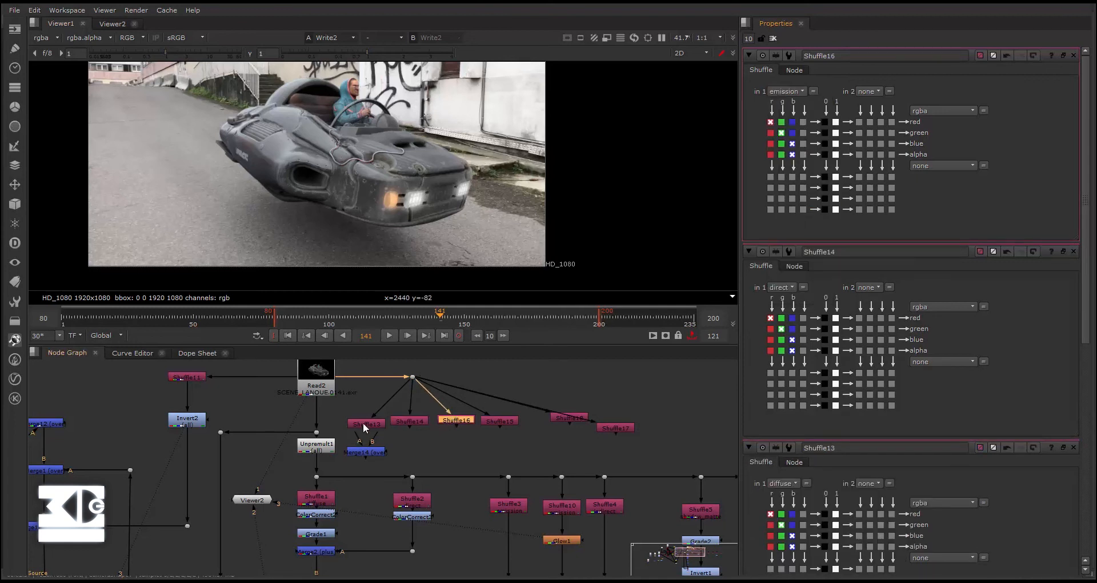
- Straighten Shuffle13 above the Merge node and enter the label DIFFUSE in Shuffle16's node settings
{"action": "scroll", "coordinate": [362, 423], "scroll_direction": "up", "scroll_amount": 3}
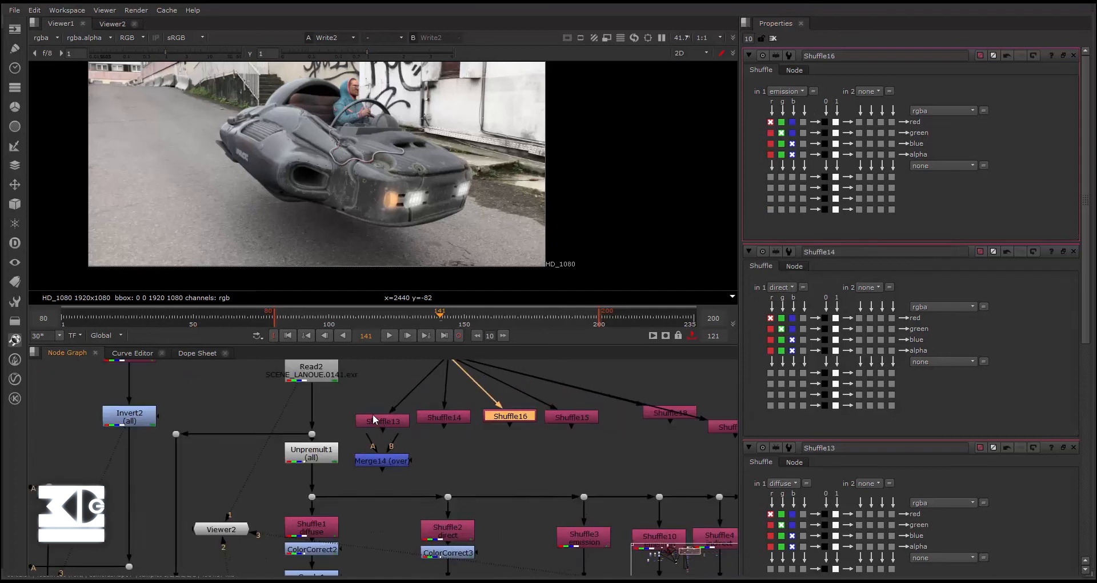
{"action": "left_click_drag", "start_coordinate": [378, 419], "coordinate": [369, 406]}
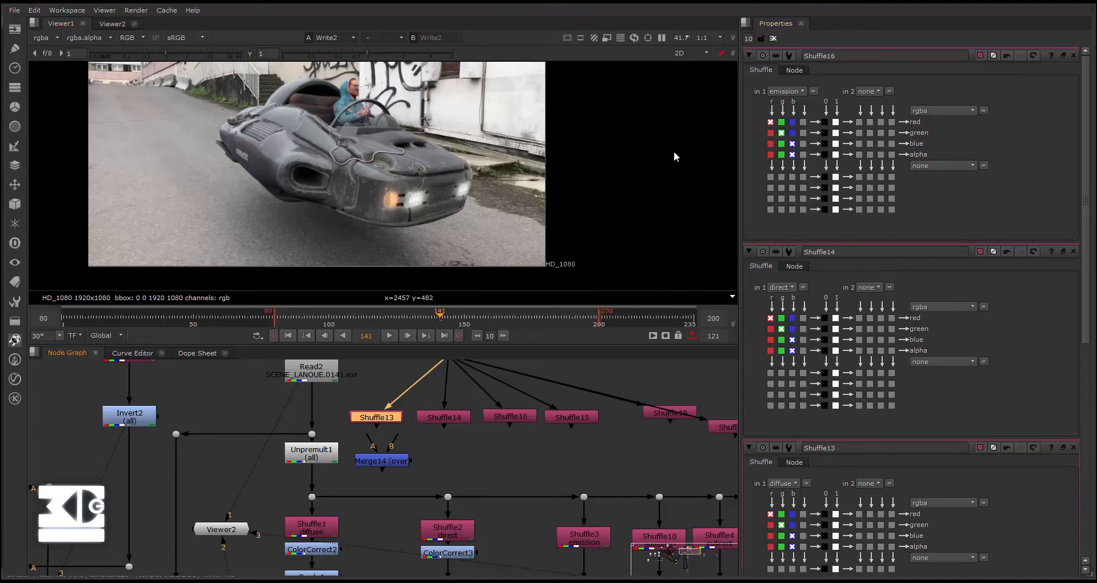
{"action": "left_click", "coordinate": [803, 70]}
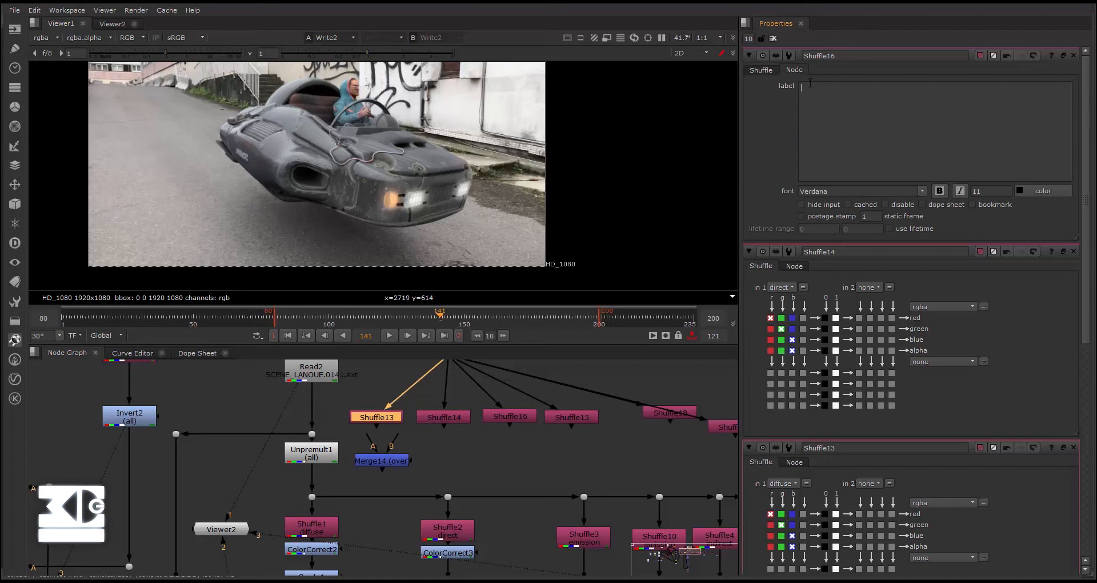
{"action": "type", "text": "DIFFUSE"}
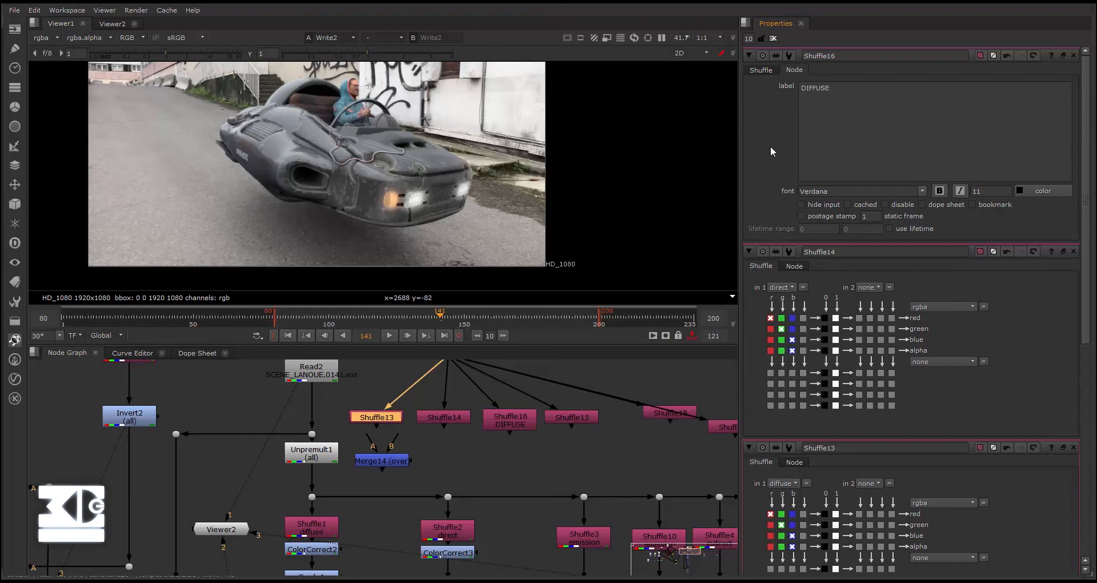
- Clear the DIFFUSE label from Shuffle16, the emission Shuffle node
{"action": "left_click", "coordinate": [447, 443]}
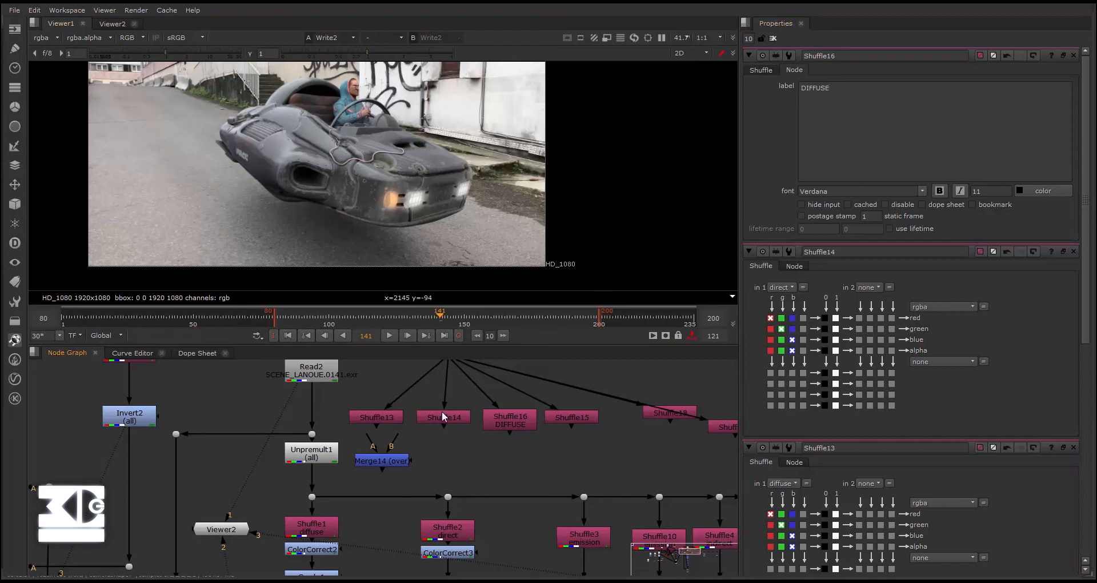
{"action": "left_click", "coordinate": [760, 71]}
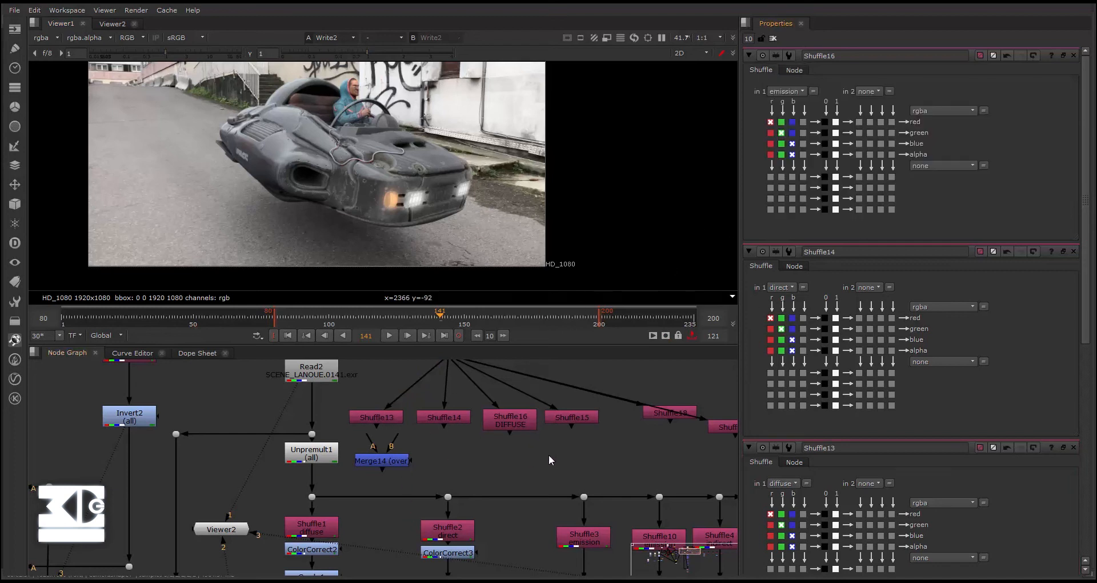
{"action": "middle_click_drag", "start_coordinate": [549, 455], "coordinate": [411, 445]}
{"action": "left_click", "coordinate": [617, 402]}
{"action": "left_click", "coordinate": [356, 415]}
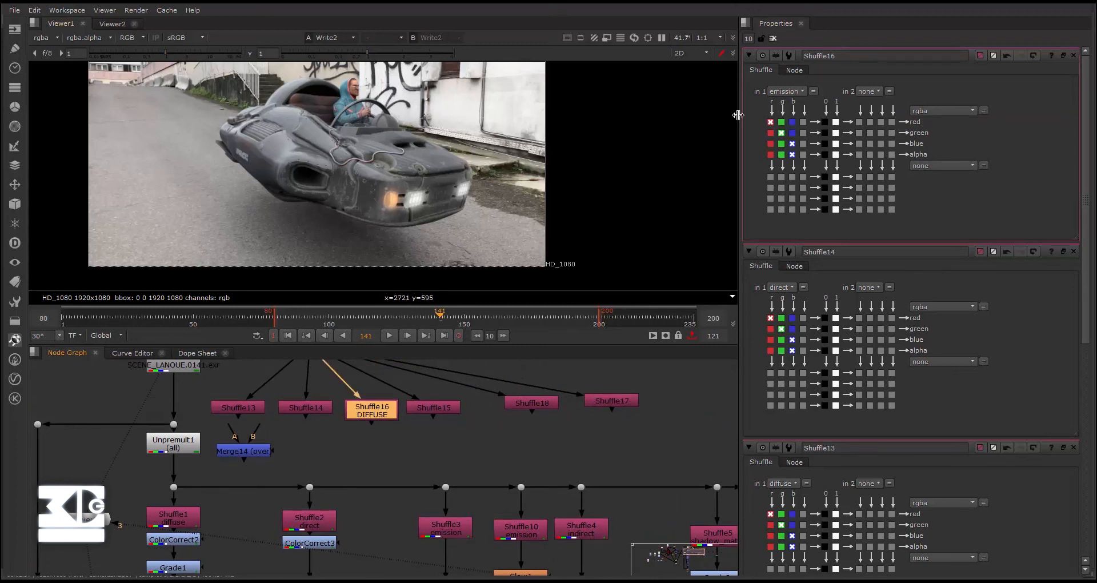
{"action": "left_click", "coordinate": [796, 70]}
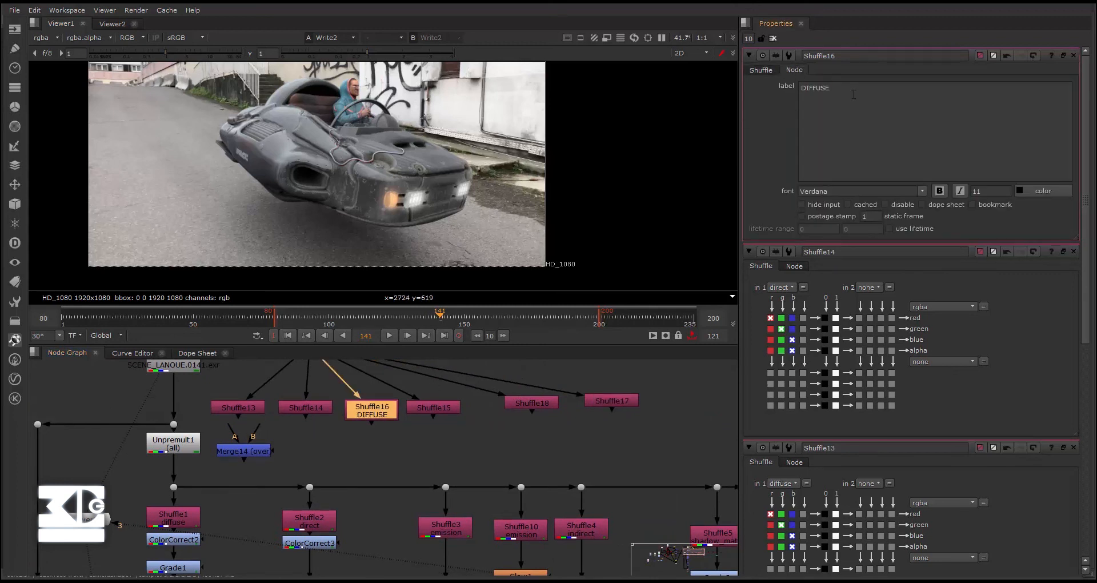
{"action": "key", "text": "ctrl+a"}
{"action": "key", "text": "BackSpace"}
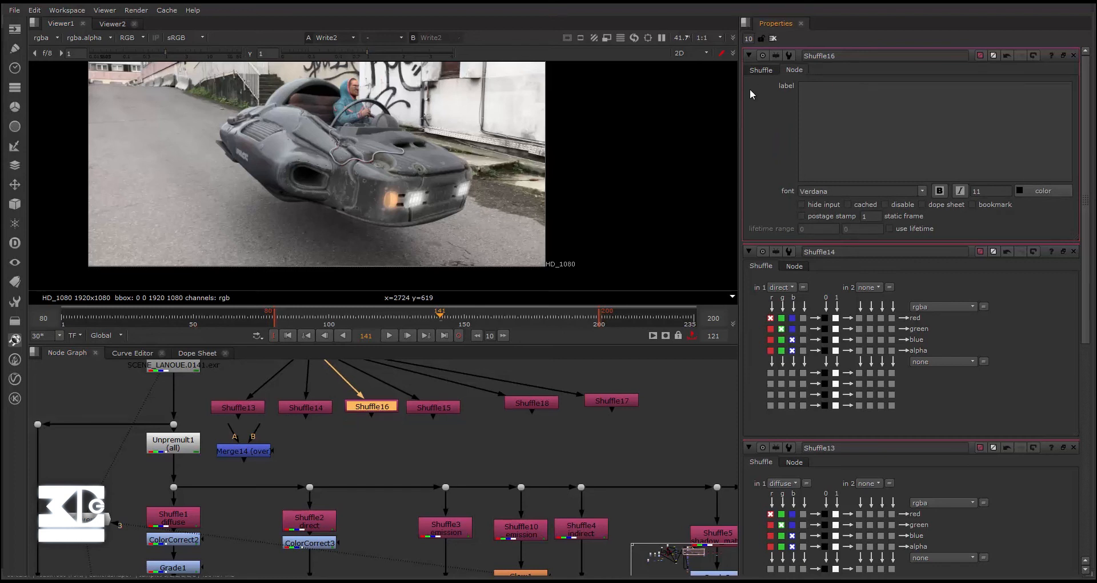
- Enter the label DIFFUSE in Shuffle13's node settings
{"action": "left_click", "coordinate": [254, 415]}
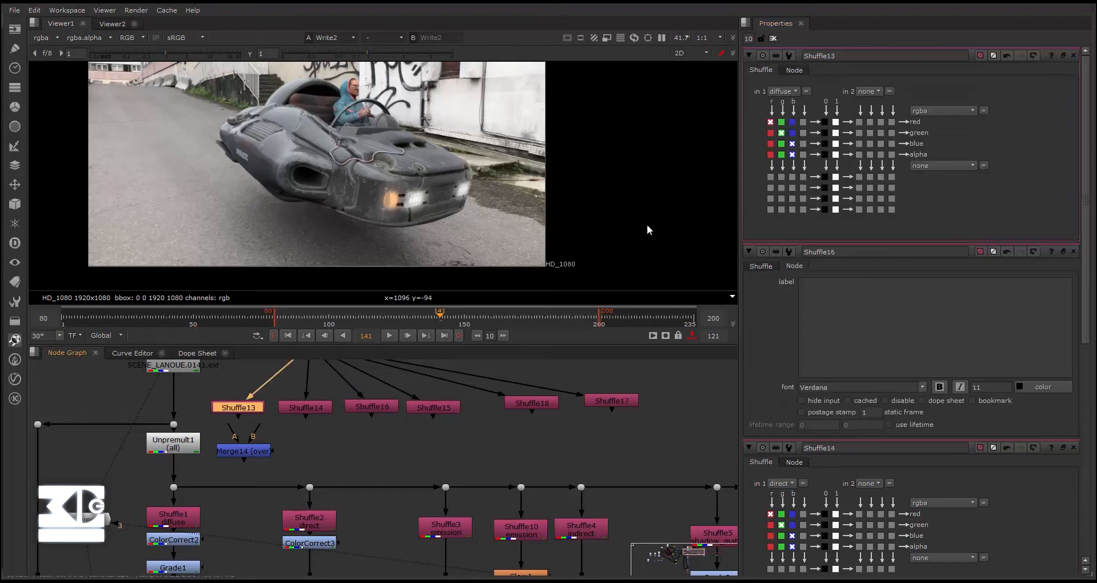
{"action": "left_click", "coordinate": [802, 71]}
{"action": "type", "text": "DIFFUSE"}
{"action": "left_click", "coordinate": [762, 69]}
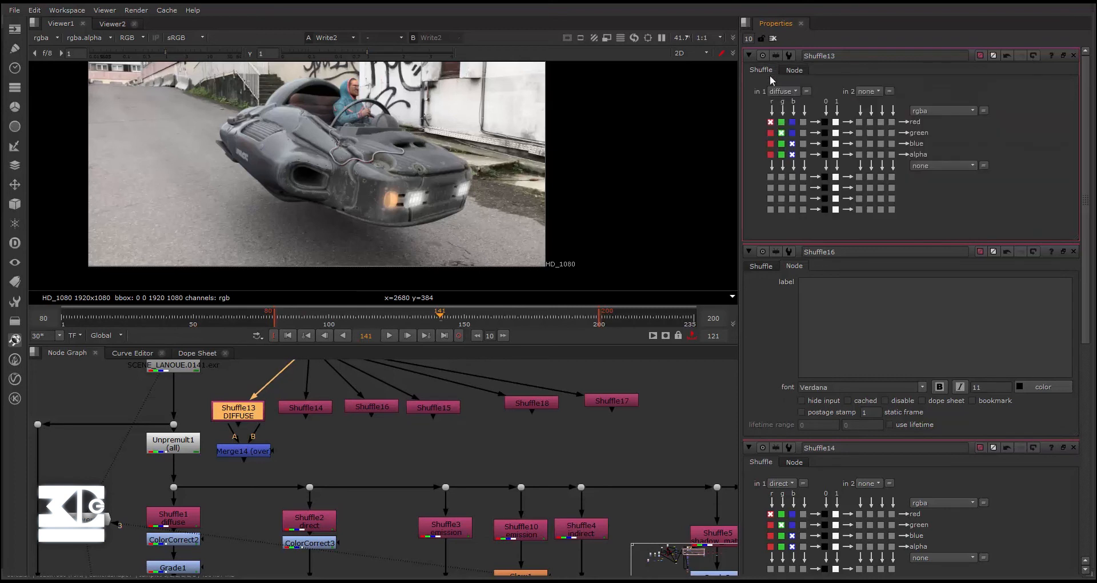
{"action": "left_click", "coordinate": [792, 70]}
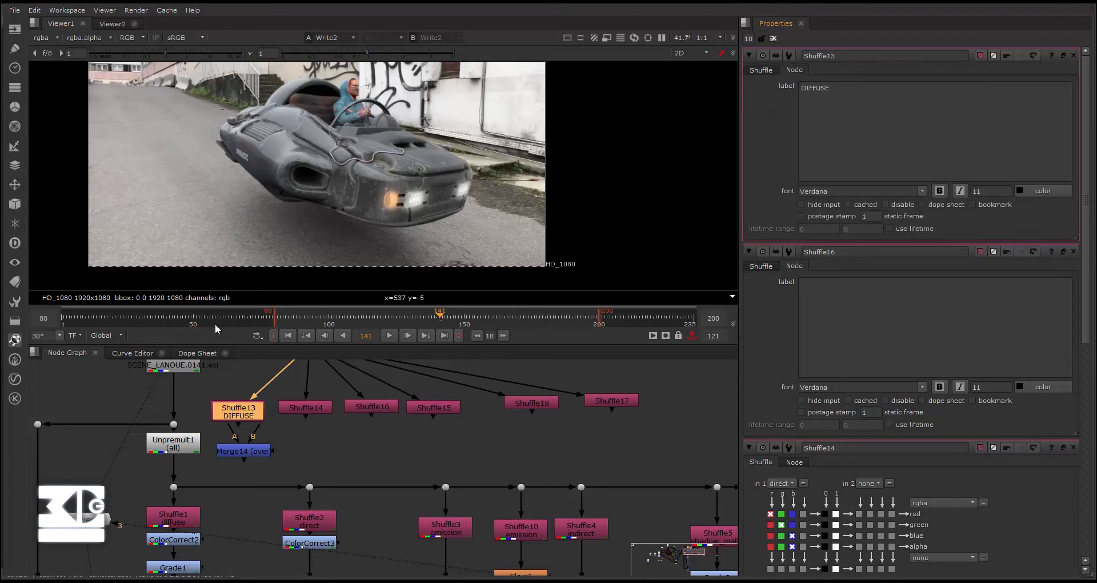
- Connect Shuffle13 to Merge14's B input and Shuffle14 to its A input through a Dot, with the Merge aligned under Shuffle13
{"action": "middle_click_drag", "start_coordinate": [334, 443], "coordinate": [376, 472]}
{"action": "scroll", "coordinate": [366, 457], "scroll_direction": "down", "scroll_amount": 3}
{"action": "scroll", "coordinate": [364, 455], "scroll_direction": "up", "scroll_amount": 3}
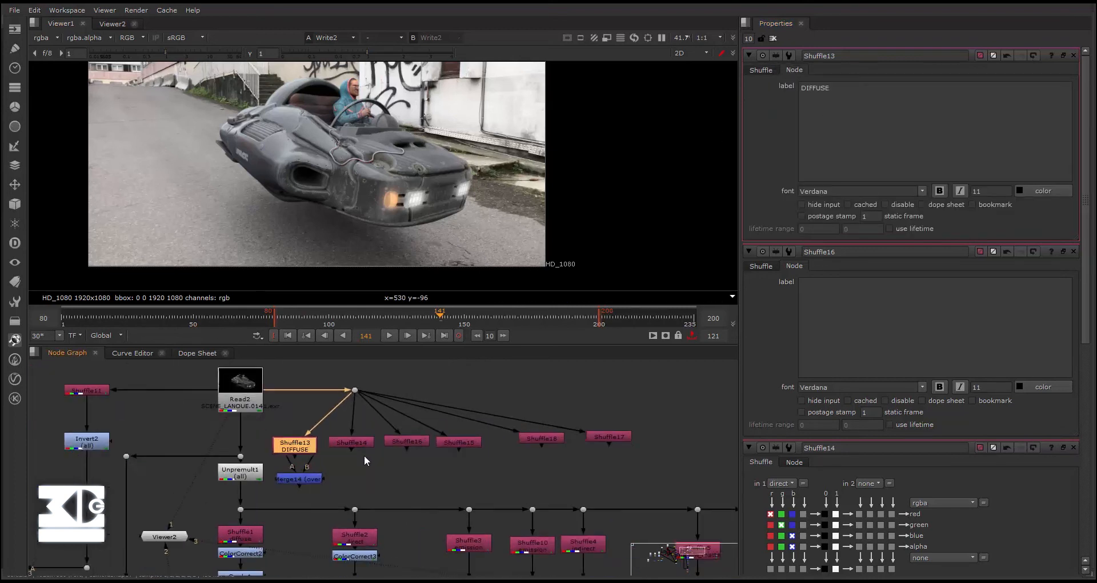
{"action": "left_click_drag", "start_coordinate": [301, 461], "coordinate": [350, 445]}
{"action": "middle_click_drag", "start_coordinate": [348, 465], "coordinate": [347, 424]}
{"action": "scroll", "coordinate": [347, 424], "scroll_direction": "up", "scroll_amount": 1}
{"action": "scroll", "coordinate": [347, 429], "scroll_direction": "down", "scroll_amount": 2}
{"action": "left_click_drag", "start_coordinate": [321, 424], "coordinate": [350, 433]}
{"action": "left_click", "coordinate": [296, 437]}
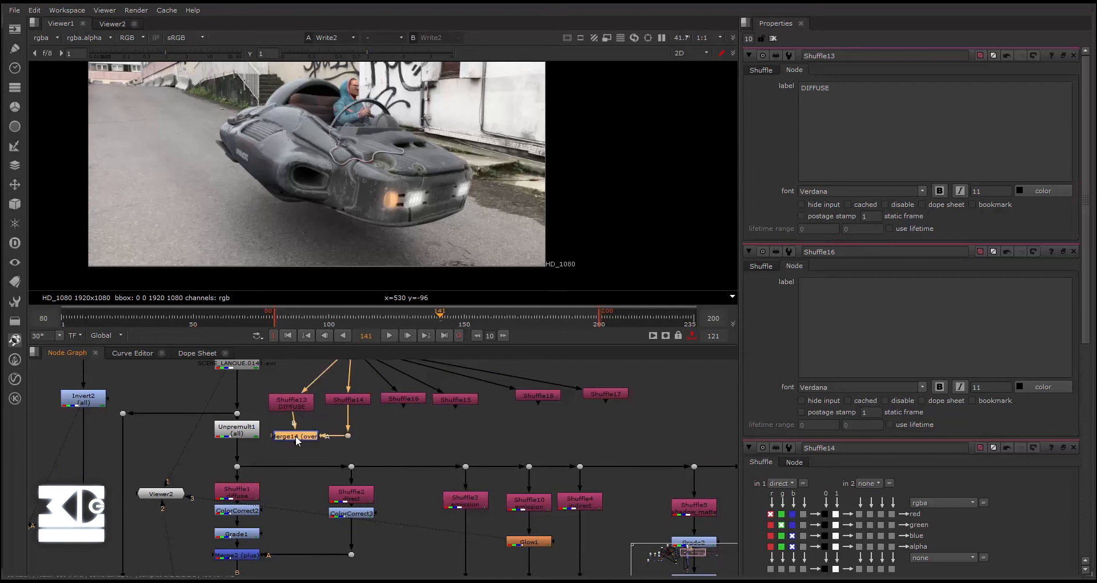
- Add another Merge node under Merge14, with Merge14 feeding its B input and Shuffle16 feeding its A input through a Dot
{"action": "left_click", "coordinate": [310, 451]}
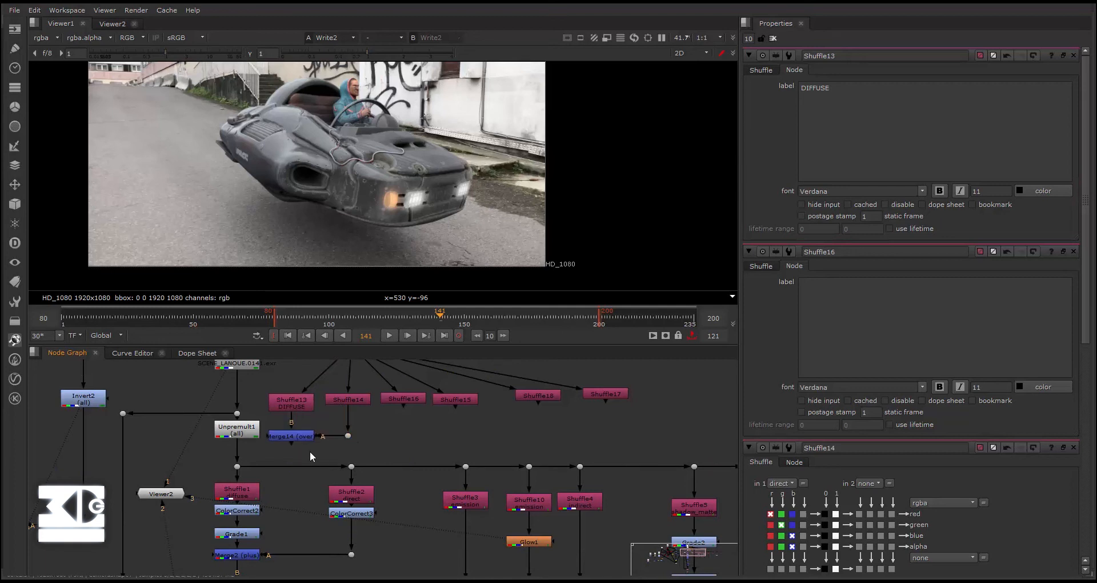
{"action": "key", "text": "Tab"}
{"action": "type", "text": "Merge"}
{"action": "key", "text": "Return"}
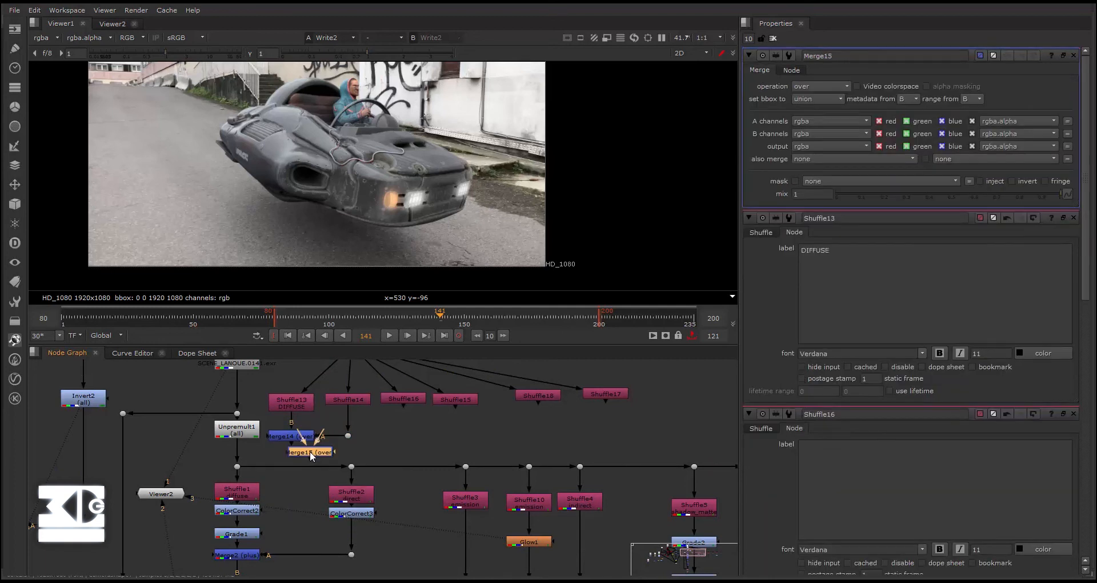
{"action": "left_click_drag", "start_coordinate": [301, 448], "coordinate": [277, 439]}
{"action": "left_click_drag", "start_coordinate": [386, 453], "coordinate": [410, 400]}
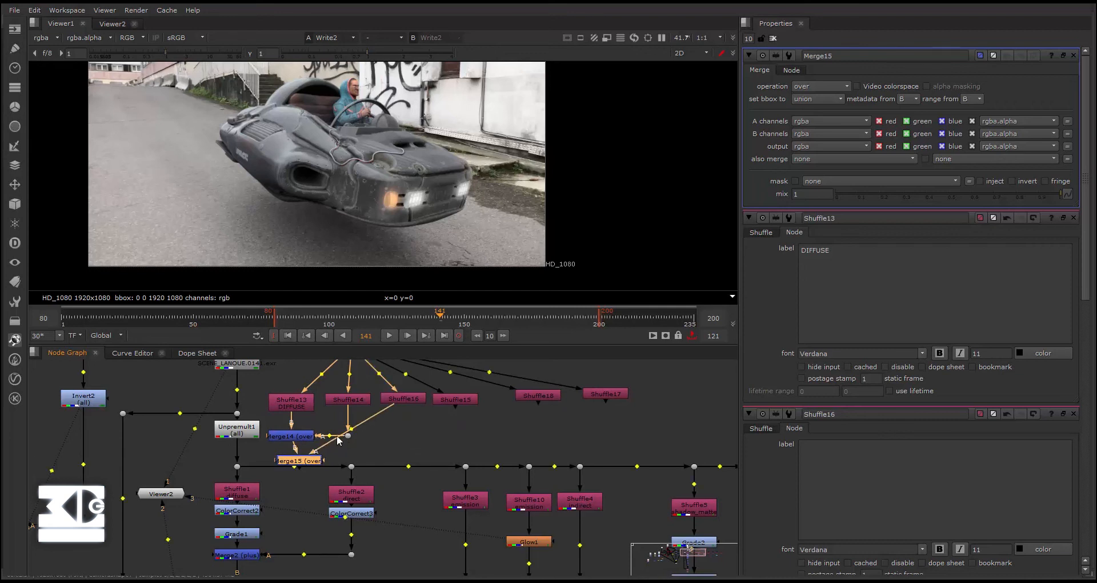
{"action": "left_click_drag", "start_coordinate": [352, 428], "coordinate": [408, 458], "text": "ctrl"}
{"action": "mouse_move", "coordinate": [298, 461]}
{"action": "left_mouse_down"}
{"action": "mouse_move", "coordinate": [222, 481]}
{"action": "mouse_move", "coordinate": [289, 457]}
{"action": "left_mouse_up"}
{"action": "left_click_drag", "start_coordinate": [496, 536], "coordinate": [272, 457]}
{"action": "left_click", "coordinate": [424, 435]}
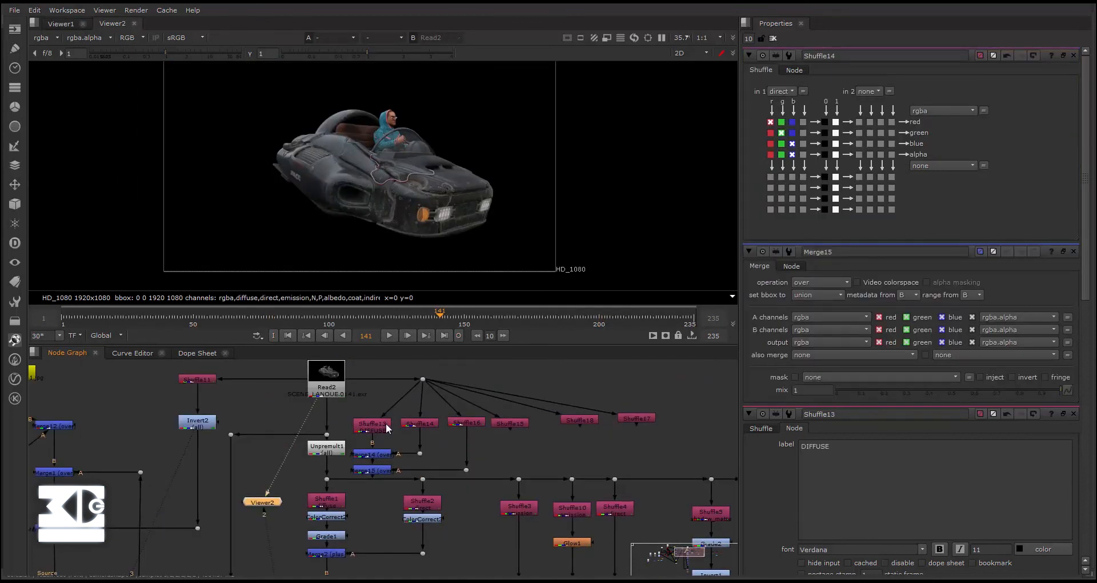
- Move the manually built Shuffle and Merge branch away from the main tree and delete it
{"action": "scroll", "coordinate": [387, 428], "scroll_direction": "down", "scroll_amount": 3}
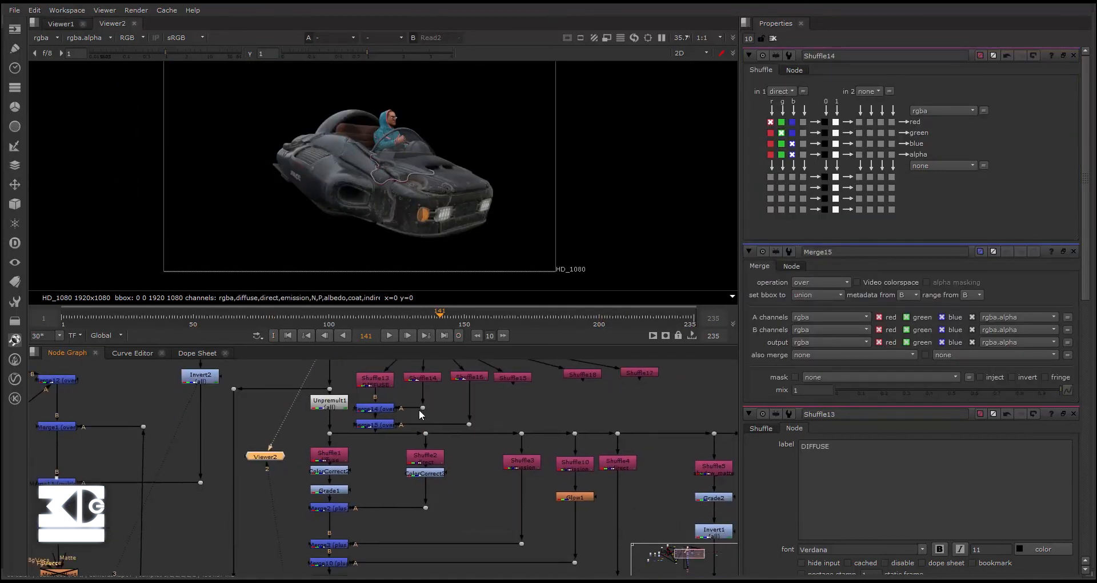
{"action": "scroll", "coordinate": [388, 565], "scroll_direction": "down", "scroll_amount": 4}
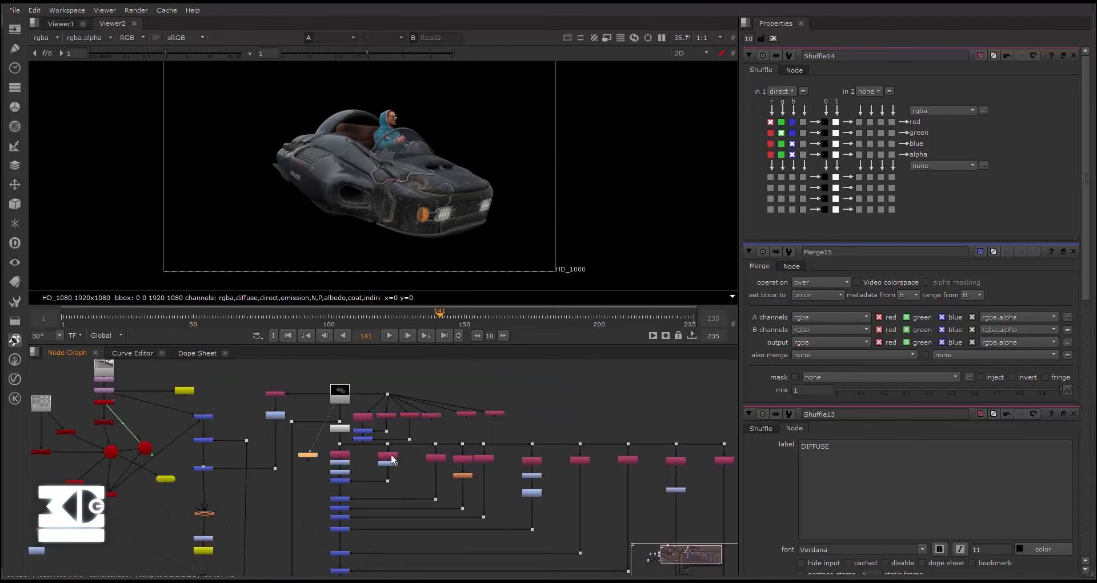
{"action": "left_click_drag", "start_coordinate": [554, 407], "coordinate": [500, 422]}
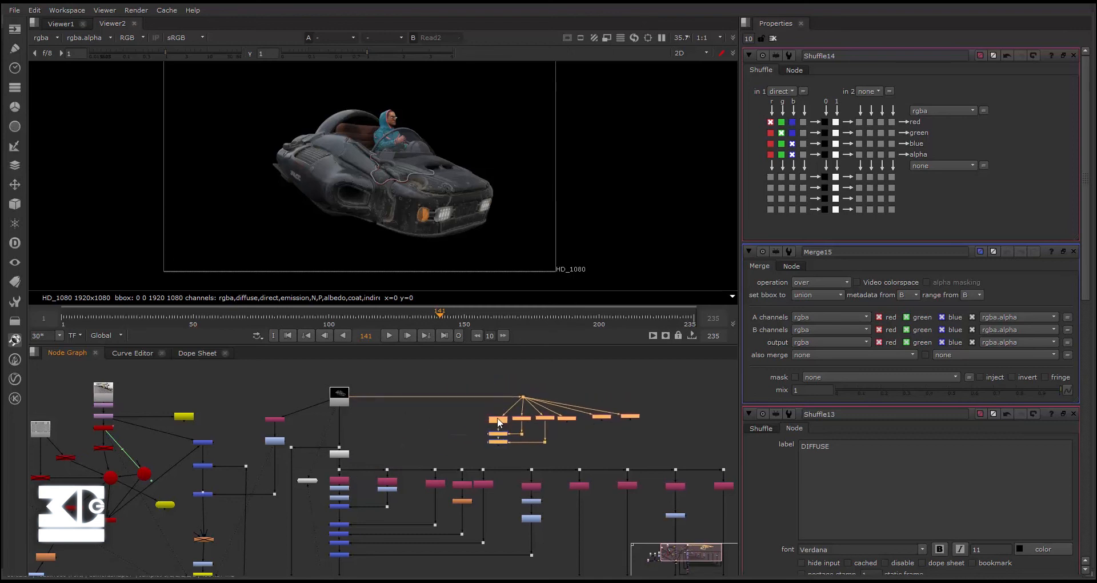
{"action": "key", "text": "Delete"}
- Paste a copy of the SCENE_LANOUE Read node into an empty area of the node graph and open its properties
{"action": "middle_click_drag", "start_coordinate": [385, 400], "coordinate": [396, 403]}
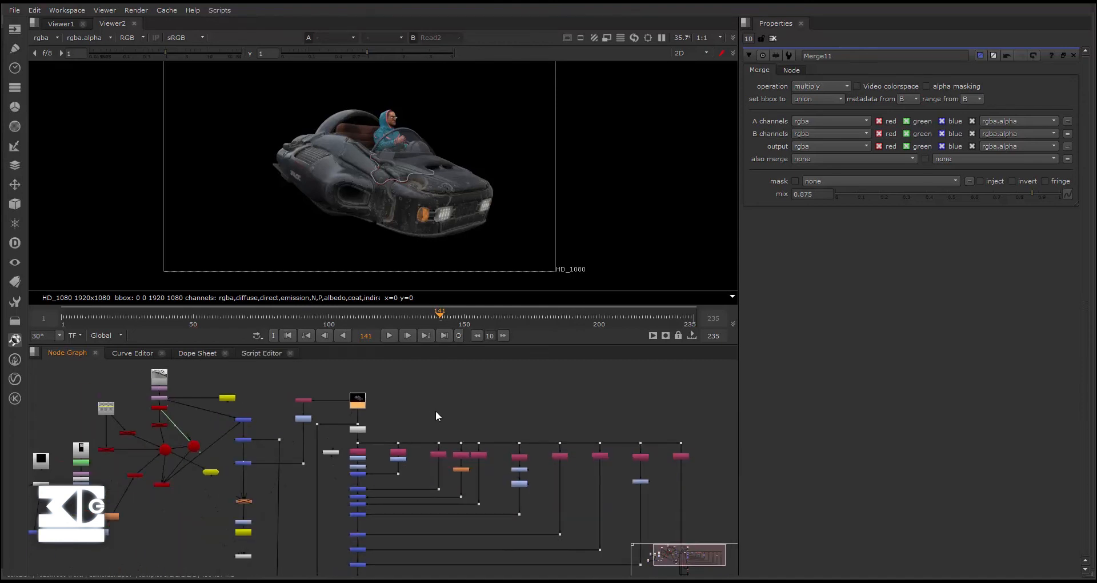
{"action": "scroll", "coordinate": [436, 410], "scroll_direction": "down", "scroll_amount": 2}
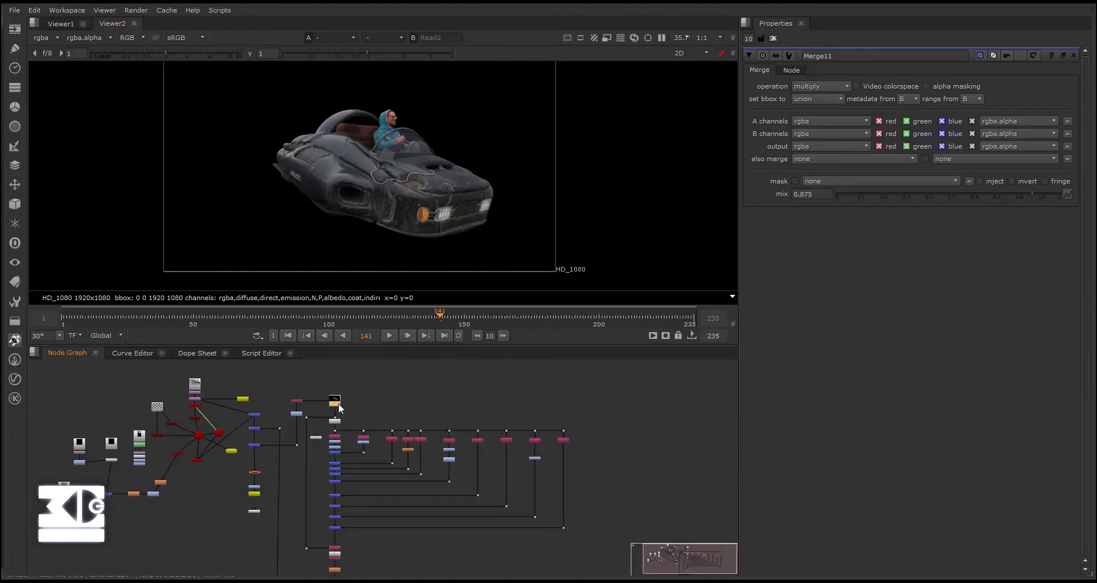
{"action": "scroll", "coordinate": [365, 400], "scroll_direction": "down", "scroll_amount": 3}
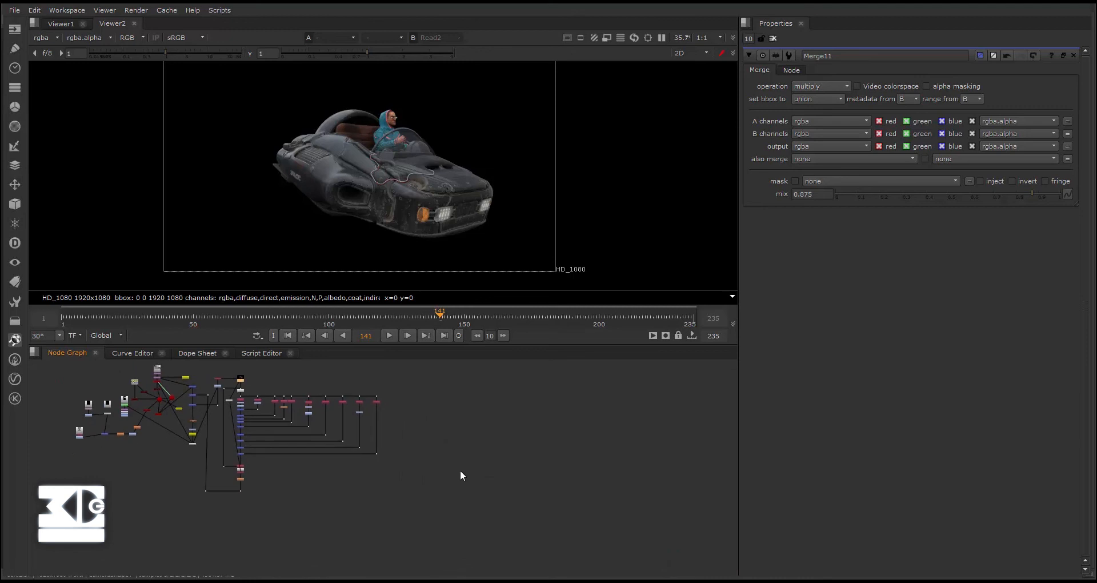
{"action": "key", "text": "ctrl+v"}
{"action": "scroll", "coordinate": [444, 425], "scroll_direction": "up", "scroll_amount": 3}
{"action": "middle_click_drag", "start_coordinate": [440, 433], "coordinate": [434, 529]}
{"action": "scroll", "coordinate": [426, 472], "scroll_direction": "up", "scroll_amount": 3}
{"action": "double_click", "coordinate": [422, 475]}
{"action": "middle_click_drag", "start_coordinate": [421, 474], "coordinate": [377, 469]}
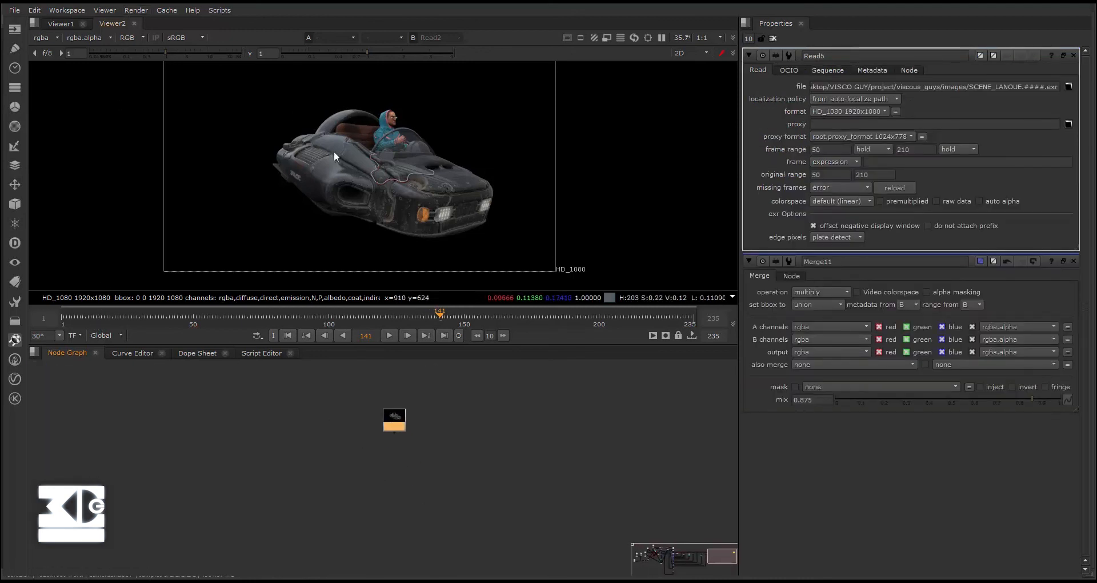
- Run Split Layers on the copied Read node for coat, diffuse, direct, emission, indirect, shadow_matte, sheen, specular, sss and transmission
{"action": "left_click", "coordinate": [214, 10]}
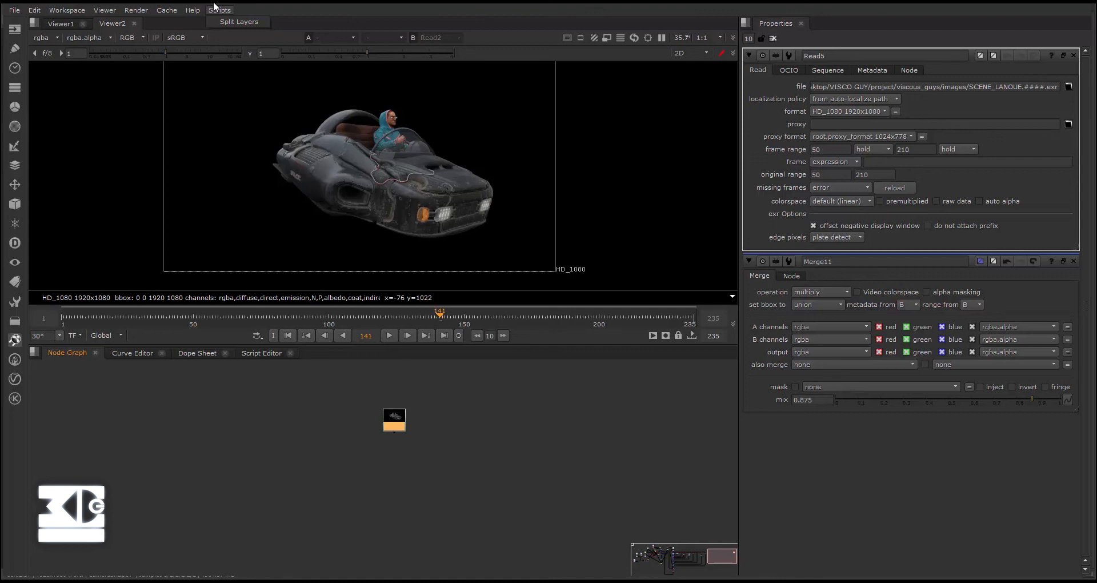
{"action": "left_click", "coordinate": [231, 22]}
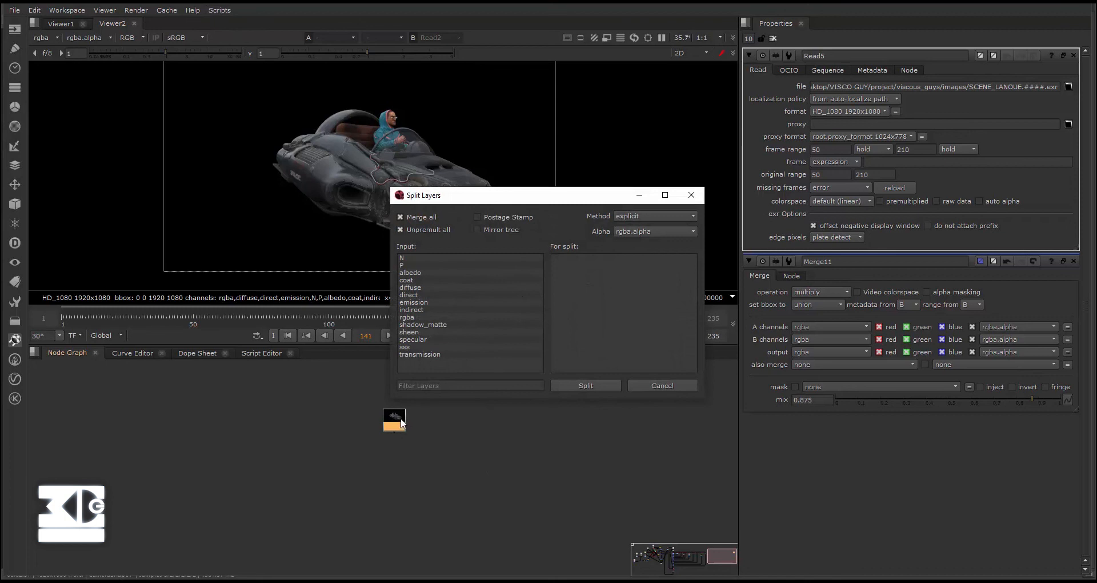
{"action": "left_click_drag", "start_coordinate": [396, 413], "coordinate": [356, 402]}
{"action": "left_click", "coordinate": [413, 272]}
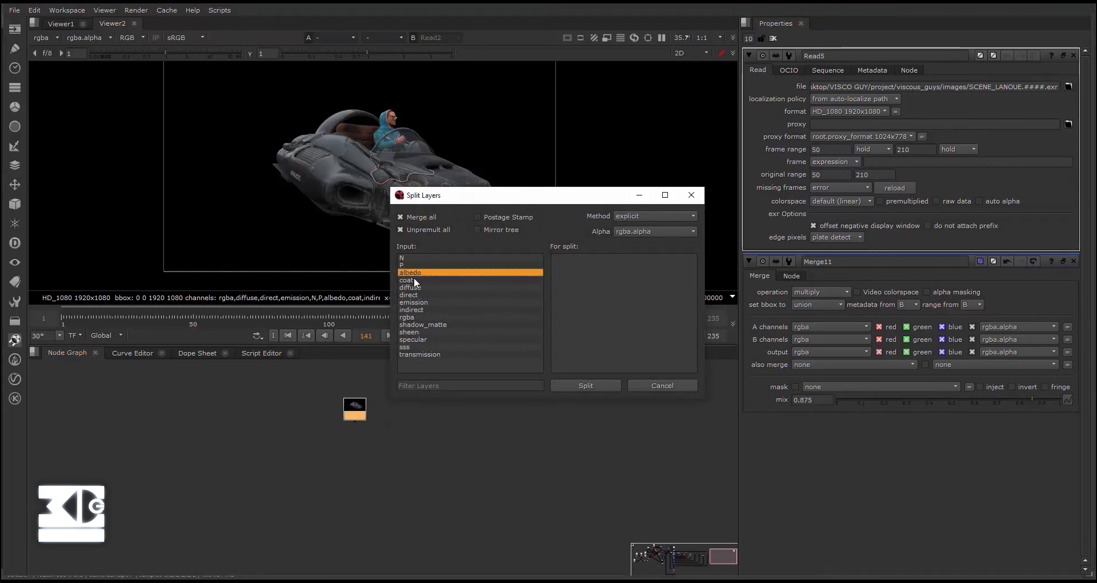
{"action": "left_click", "coordinate": [419, 287]}
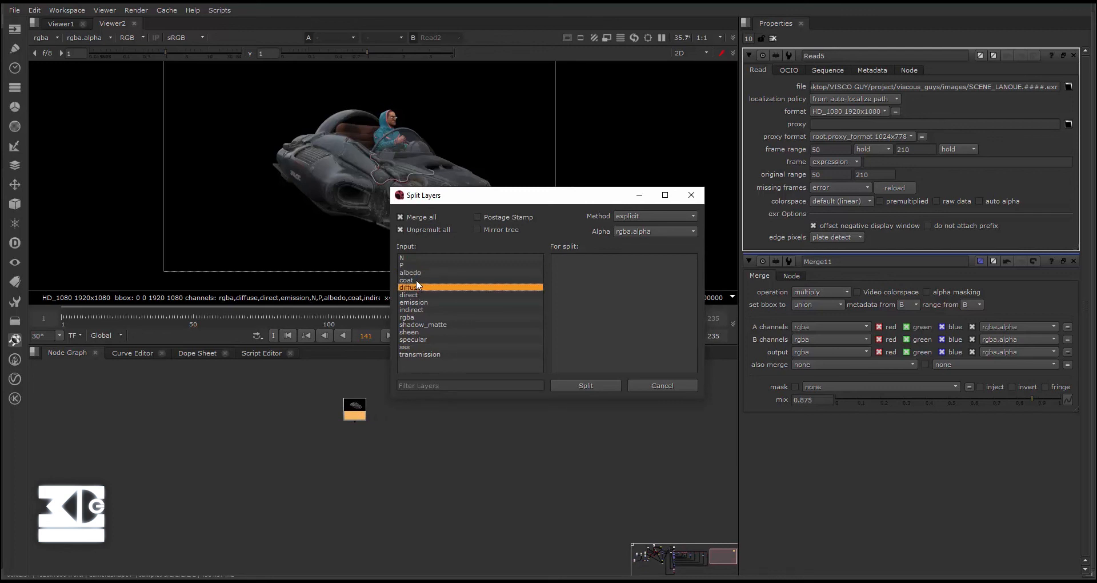
{"action": "left_click", "coordinate": [416, 280], "text": "ctrl"}
{"action": "left_click_drag", "start_coordinate": [424, 296], "coordinate": [584, 344], "text": "ctrl"}
{"action": "left_click", "coordinate": [426, 355], "text": "ctrl"}
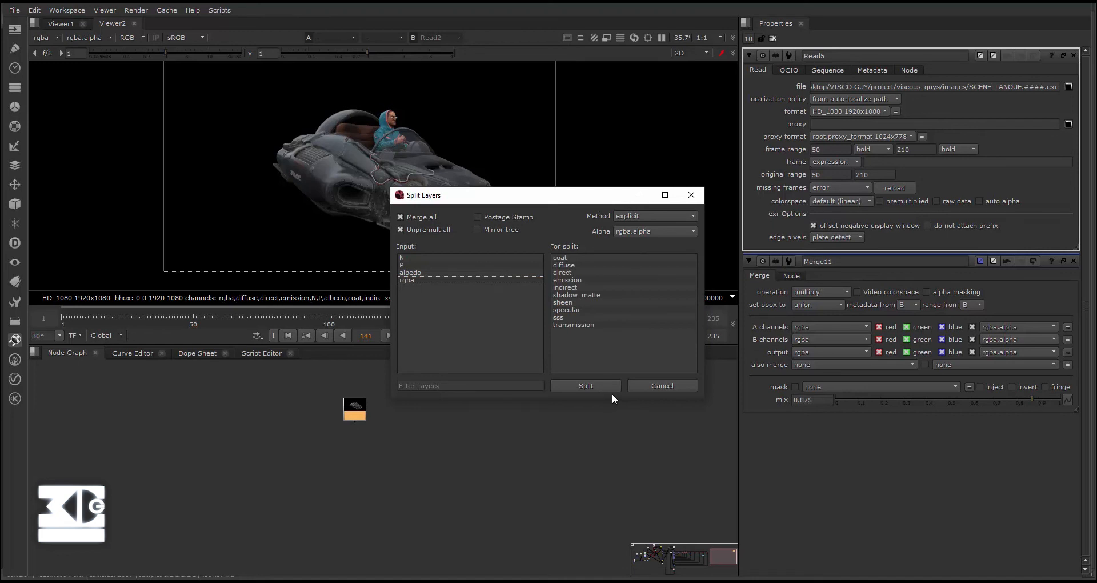
{"action": "left_click", "coordinate": [594, 382]}
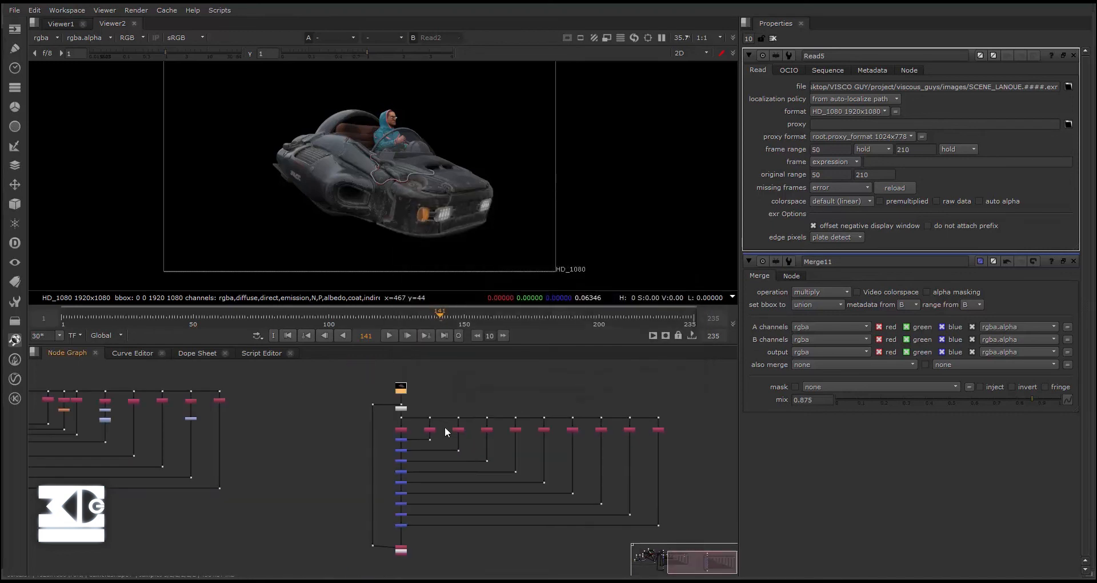
- Straighten the bypass line into the Copy node of the generated tree and connect Viewer2 to its final Remove node
{"action": "scroll", "coordinate": [453, 485], "scroll_direction": "up", "scroll_amount": 5}
{"action": "scroll", "coordinate": [462, 485], "scroll_direction": "up", "scroll_amount": 2}
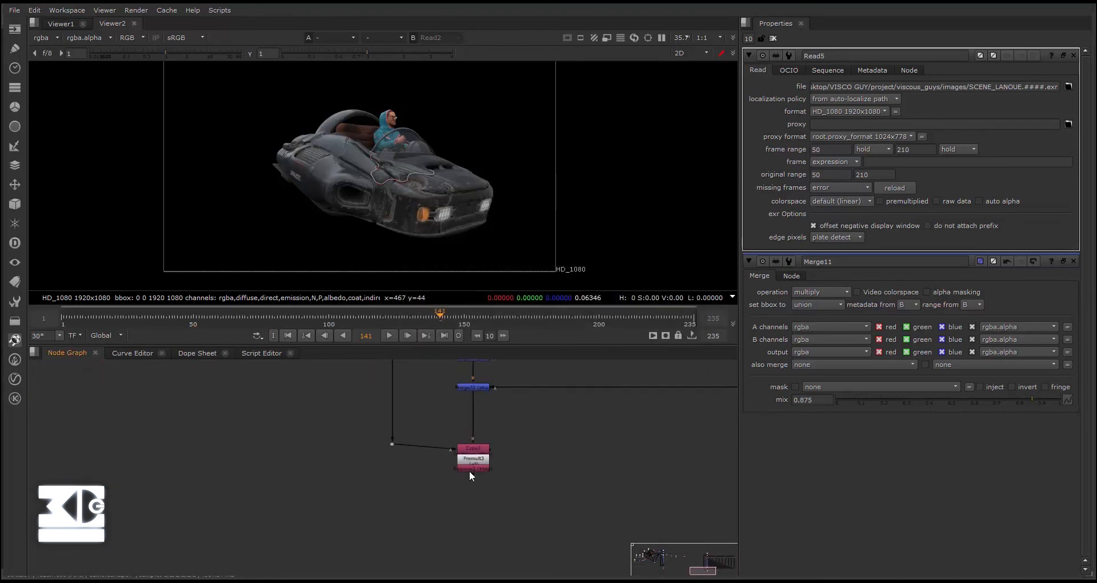
{"action": "left_click_drag", "start_coordinate": [470, 472], "coordinate": [469, 477]}
{"action": "scroll", "coordinate": [392, 448], "scroll_direction": "down", "scroll_amount": 8}
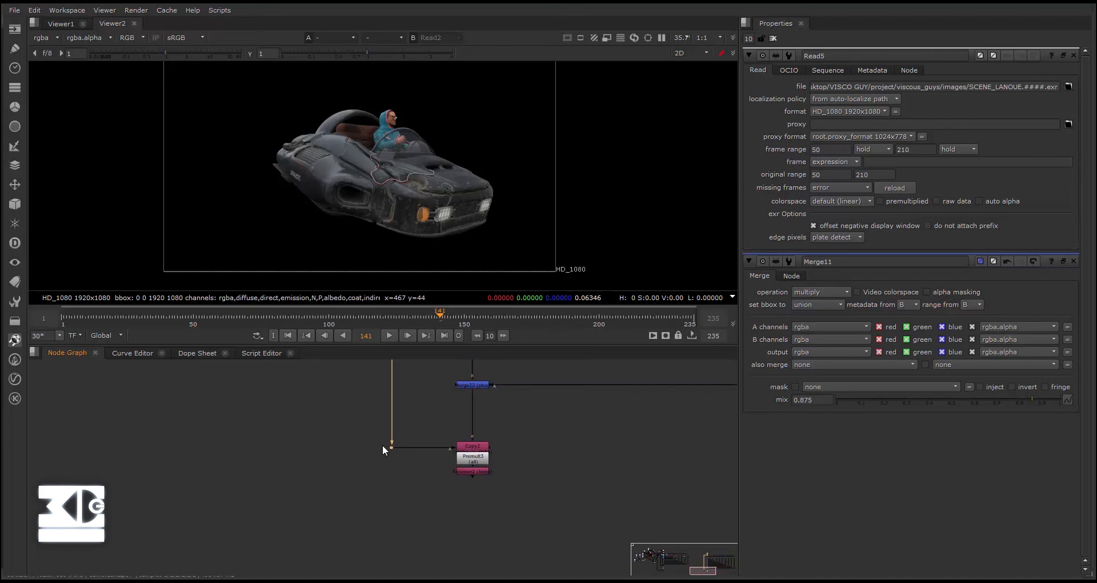
{"action": "scroll", "coordinate": [379, 427], "scroll_direction": "up", "scroll_amount": 5}
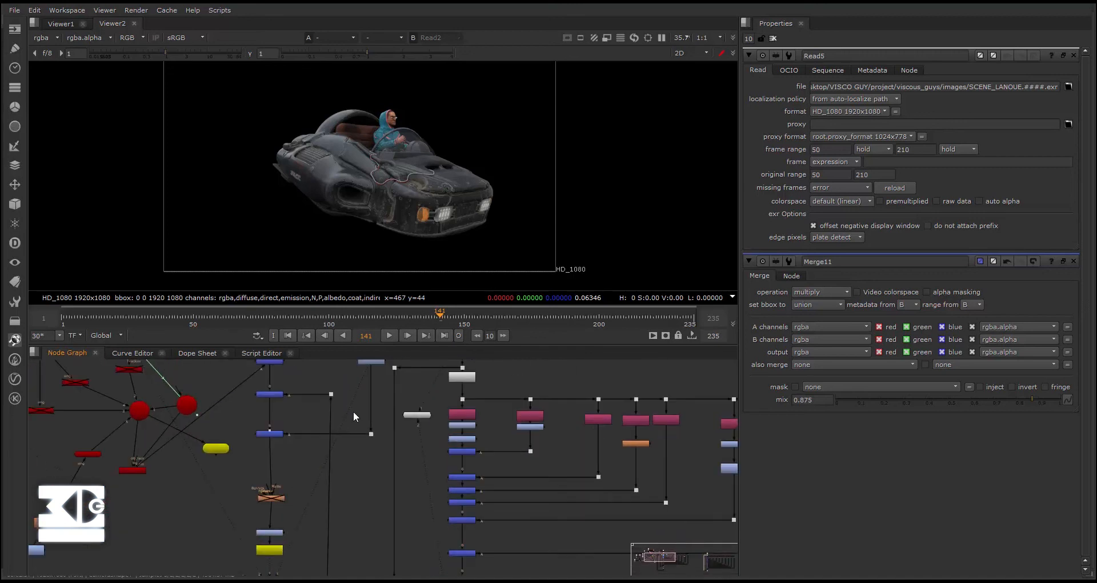
{"action": "key", "text": "1"}
{"action": "key", "text": "ctrl+z"}
{"action": "scroll", "coordinate": [418, 426], "scroll_direction": "down", "scroll_amount": 4}
{"action": "left_click_drag", "start_coordinate": [420, 427], "coordinate": [509, 468]}
{"action": "scroll", "coordinate": [495, 486], "scroll_direction": "up", "scroll_amount": 3}
{"action": "scroll", "coordinate": [485, 492], "scroll_direction": "down", "scroll_amount": 3}
{"action": "scroll", "coordinate": [485, 491], "scroll_direction": "down", "scroll_amount": 1}
{"action": "middle_click_drag", "start_coordinate": [579, 435], "coordinate": [496, 486]}
{"action": "scroll", "coordinate": [512, 463], "scroll_direction": "up", "scroll_amount": 6}
{"action": "middle_click_drag", "start_coordinate": [533, 445], "coordinate": [525, 514]}
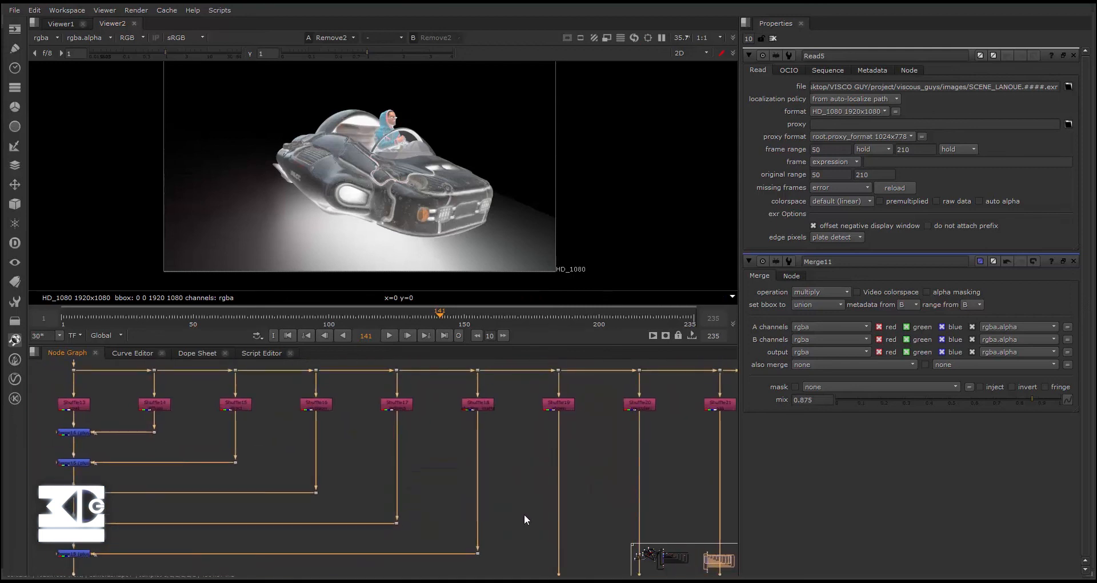
- Insert an Invert node below Shuffle18 on the shadow_matte branch and align it under the Shuffle
{"action": "scroll", "coordinate": [489, 433], "scroll_direction": "up", "scroll_amount": 2}
{"action": "left_click", "coordinate": [496, 463]}
{"action": "middle_click_drag", "start_coordinate": [486, 450], "coordinate": [496, 399]}
{"action": "key", "text": "Tab"}
{"action": "type", "text": "invert"}
{"action": "key", "text": "Return"}
{"action": "left_click_drag", "start_coordinate": [449, 451], "coordinate": [485, 450]}
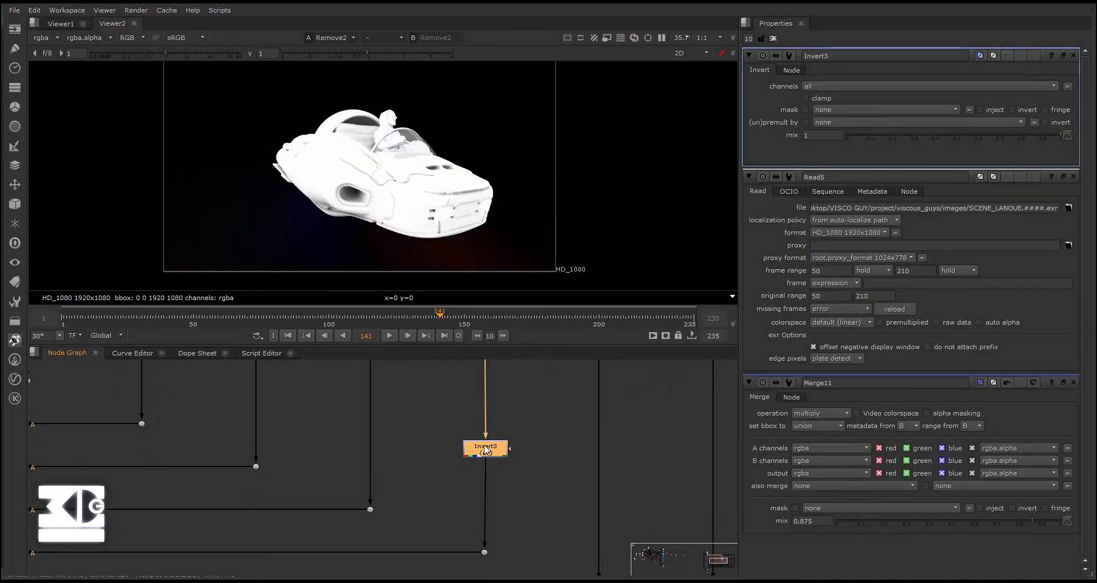
{"action": "middle_click_drag", "start_coordinate": [485, 451], "coordinate": [488, 470]}
{"action": "scroll", "coordinate": [486, 441], "scroll_direction": "down", "scroll_amount": 1}
{"action": "left_click_drag", "start_coordinate": [487, 463], "coordinate": [485, 422]}
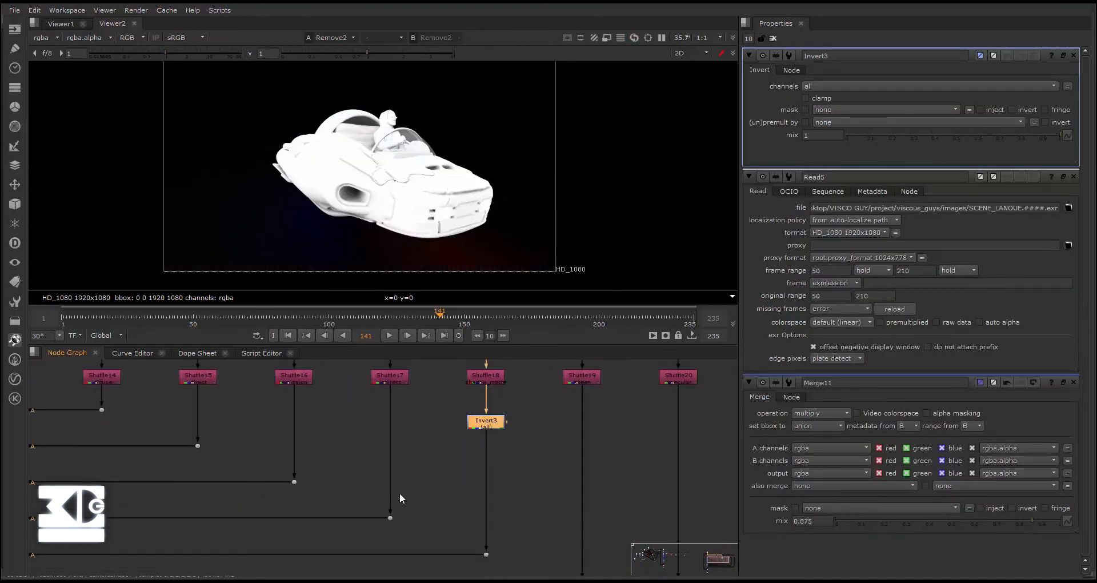
- Set the operation of the Merge node joining the inverted shadow_matte branch to multiply
{"action": "scroll", "coordinate": [395, 495], "scroll_direction": "down", "scroll_amount": 2}
{"action": "middle_click_drag", "start_coordinate": [172, 554], "coordinate": [330, 479]}
{"action": "scroll", "coordinate": [286, 460], "scroll_direction": "up", "scroll_amount": 2}
{"action": "double_click", "coordinate": [286, 462]}
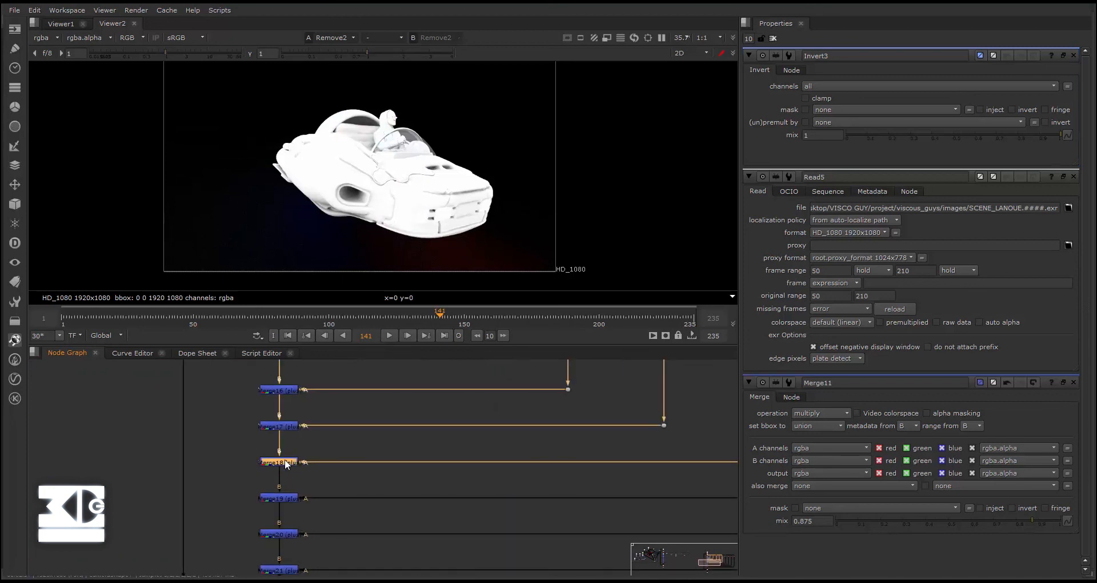
{"action": "left_click", "coordinate": [818, 86]}
{"action": "left_click", "coordinate": [821, 177]}
{"action": "scroll", "coordinate": [508, 444], "scroll_direction": "down", "scroll_amount": 5}
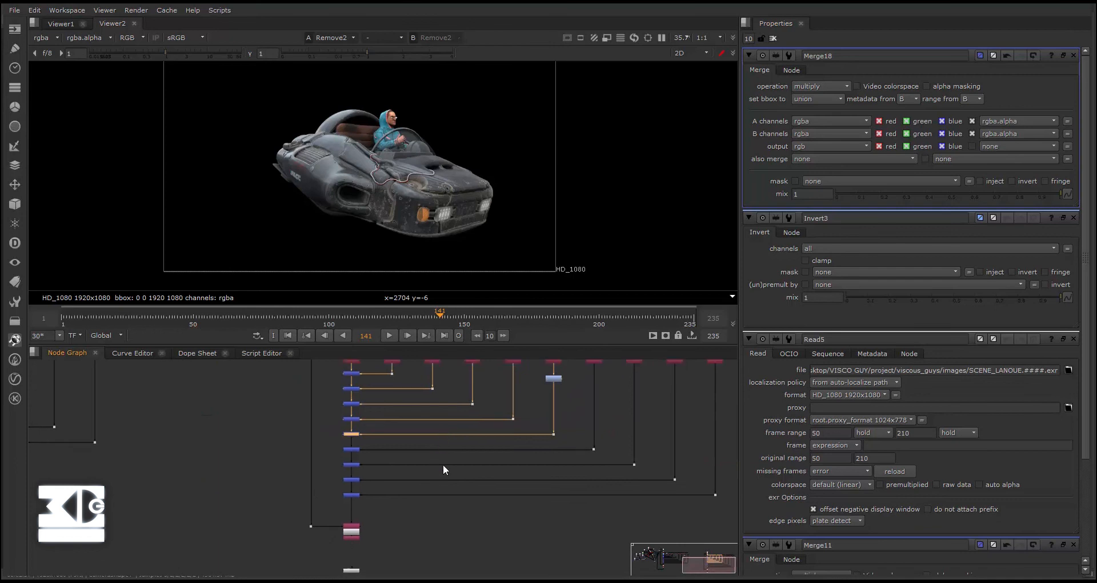
- Add a Shuffle node beside the generated tree and connect its input to the tree's Read node
{"action": "middle_click_drag", "start_coordinate": [442, 452], "coordinate": [456, 471]}
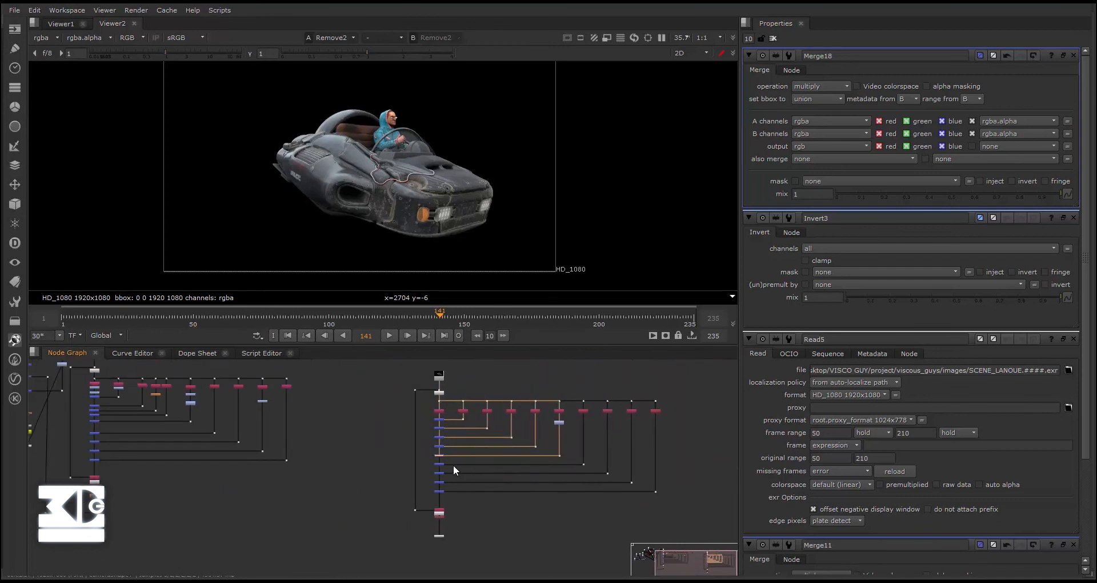
{"action": "scroll", "coordinate": [456, 470], "scroll_direction": "up", "scroll_amount": 2}
{"action": "key", "text": "Tab"}
{"action": "type", "text": "shu"}
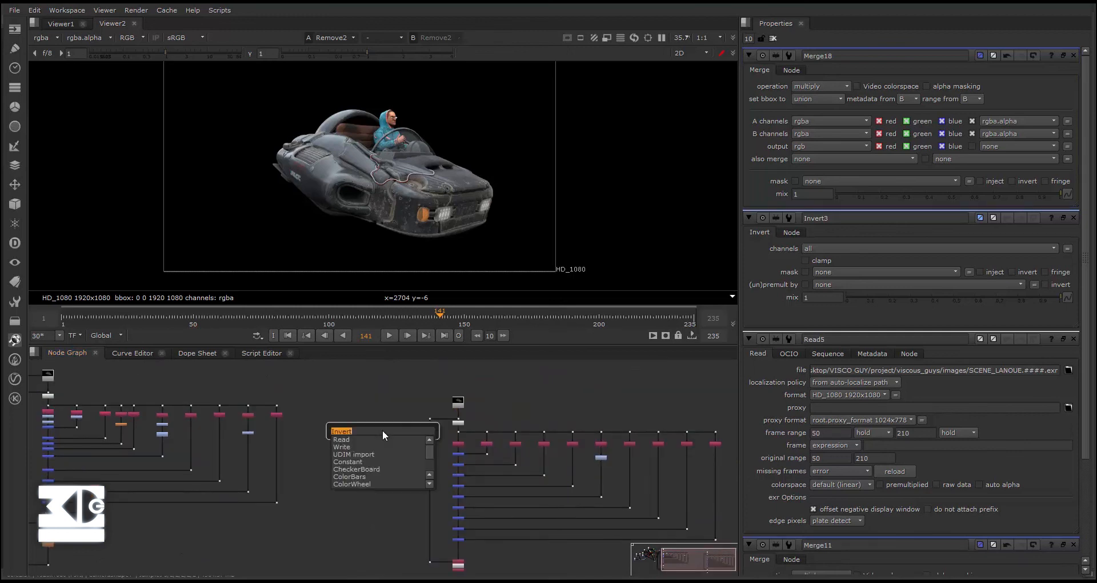
{"action": "key", "text": "Return"}
{"action": "scroll", "coordinate": [384, 435], "scroll_direction": "up", "scroll_amount": 5}
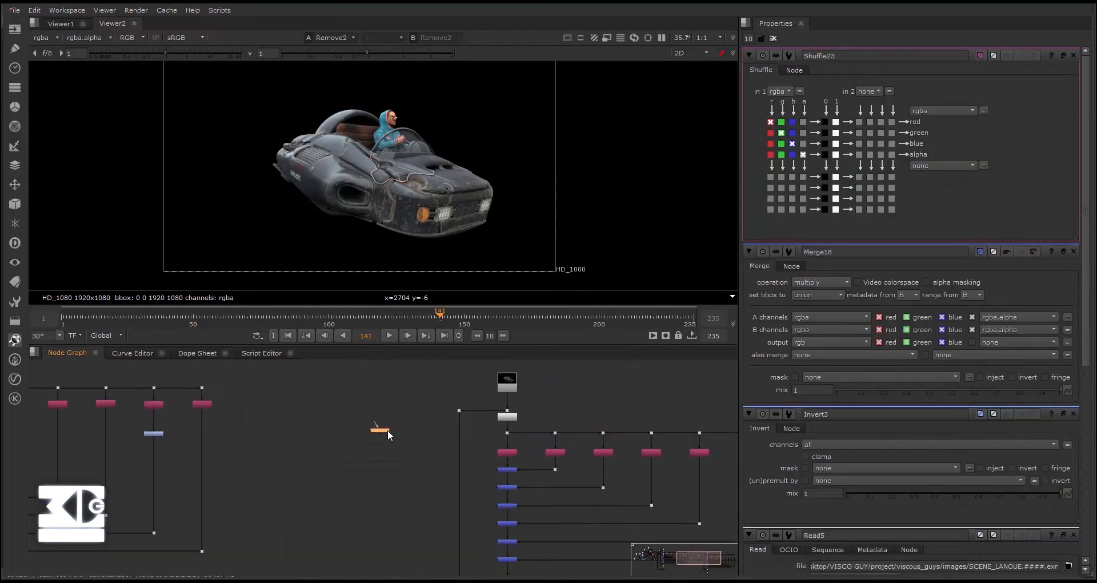
{"action": "left_click_drag", "start_coordinate": [408, 437], "coordinate": [533, 376]}
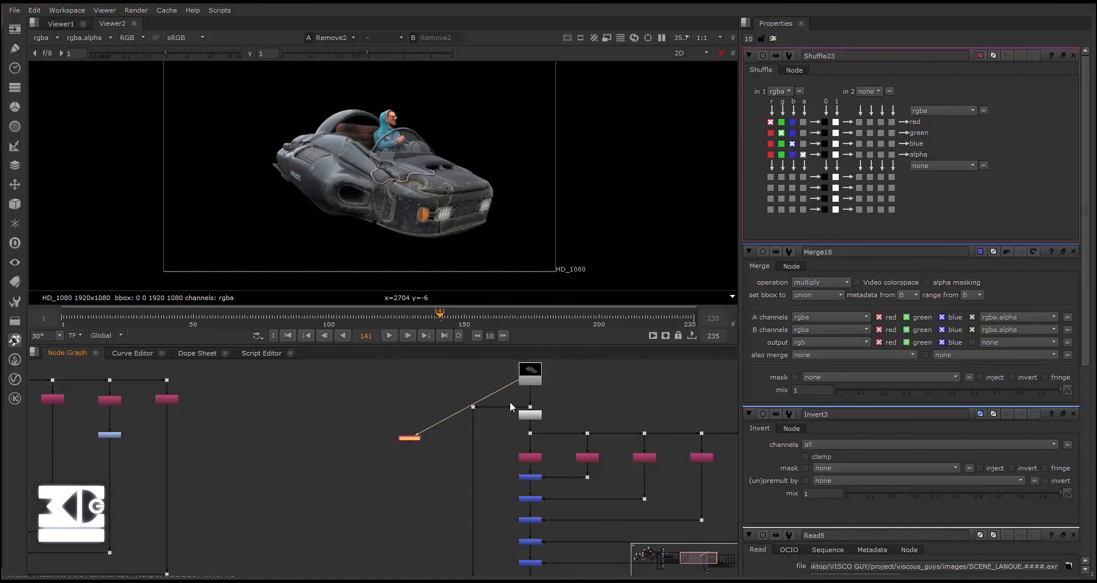
{"action": "middle_click_drag", "start_coordinate": [441, 448], "coordinate": [431, 415]}
- Move the new Shuffle node down beside the Copy node at the end of the generated tree
{"action": "scroll", "coordinate": [433, 419], "scroll_direction": "down", "scroll_amount": 3}
{"action": "scroll", "coordinate": [415, 482], "scroll_direction": "up", "scroll_amount": 2}
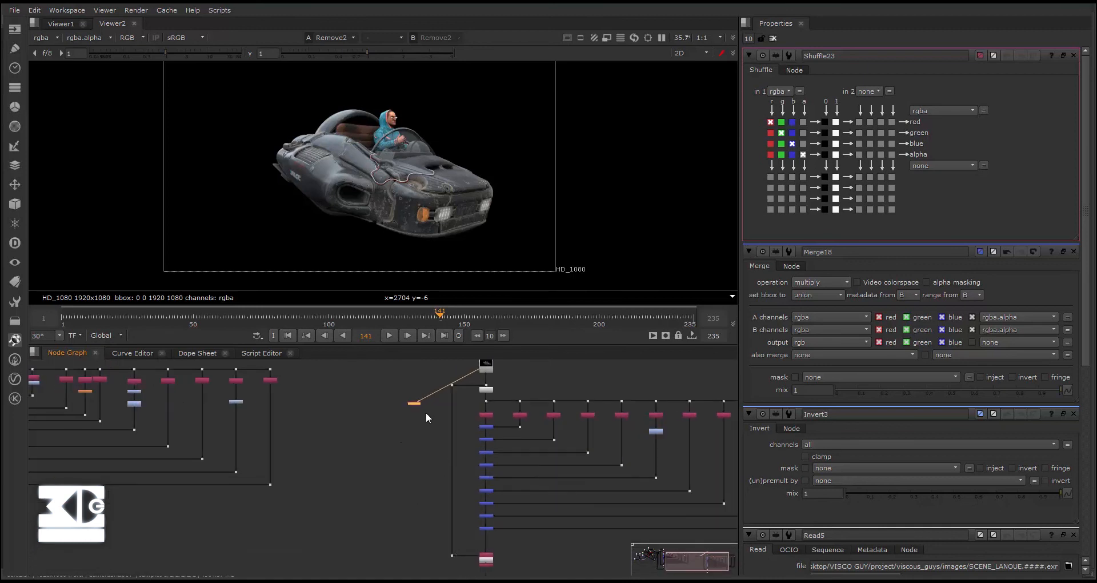
{"action": "left_click", "coordinate": [781, 91]}
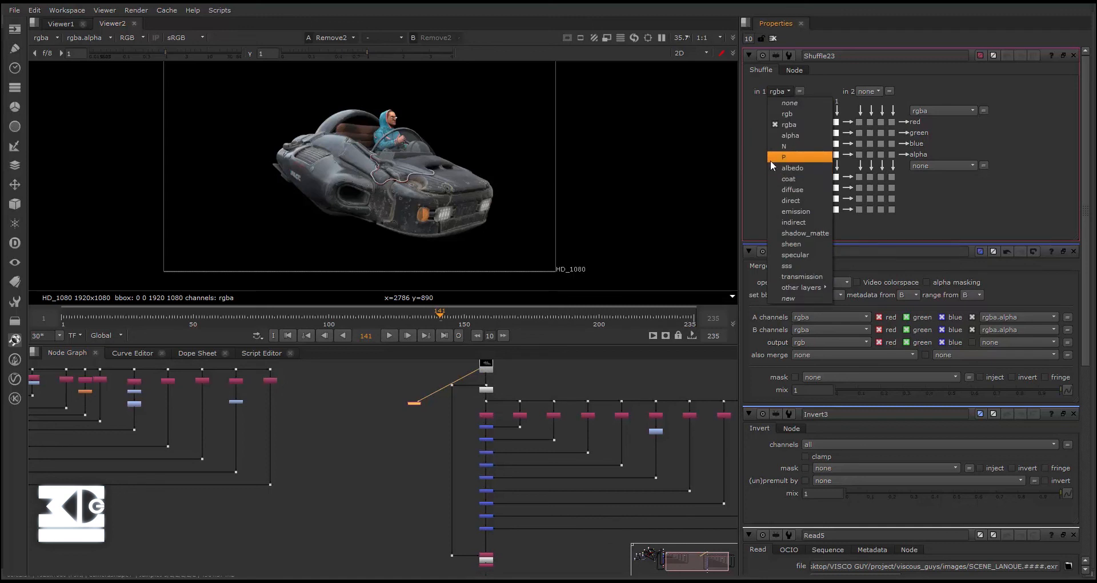
{"action": "left_click", "coordinate": [412, 414]}
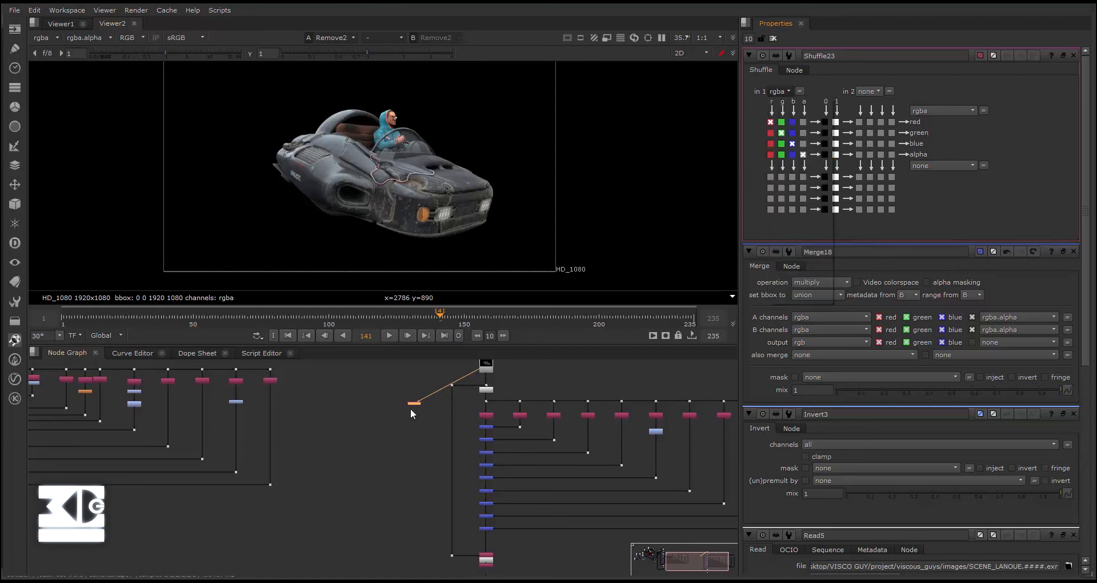
{"action": "scroll", "coordinate": [412, 414], "scroll_direction": "up", "scroll_amount": 2}
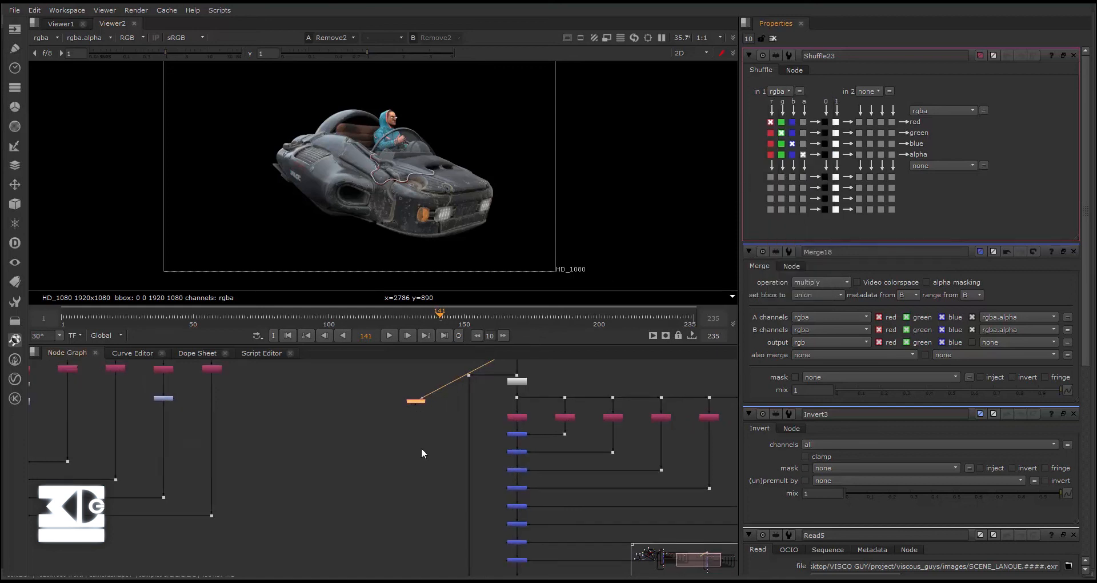
{"action": "scroll", "coordinate": [423, 455], "scroll_direction": "down", "scroll_amount": 3}
{"action": "left_click_drag", "start_coordinate": [403, 364], "coordinate": [397, 485]}
{"action": "scroll", "coordinate": [397, 485], "scroll_direction": "up", "scroll_amount": 2}
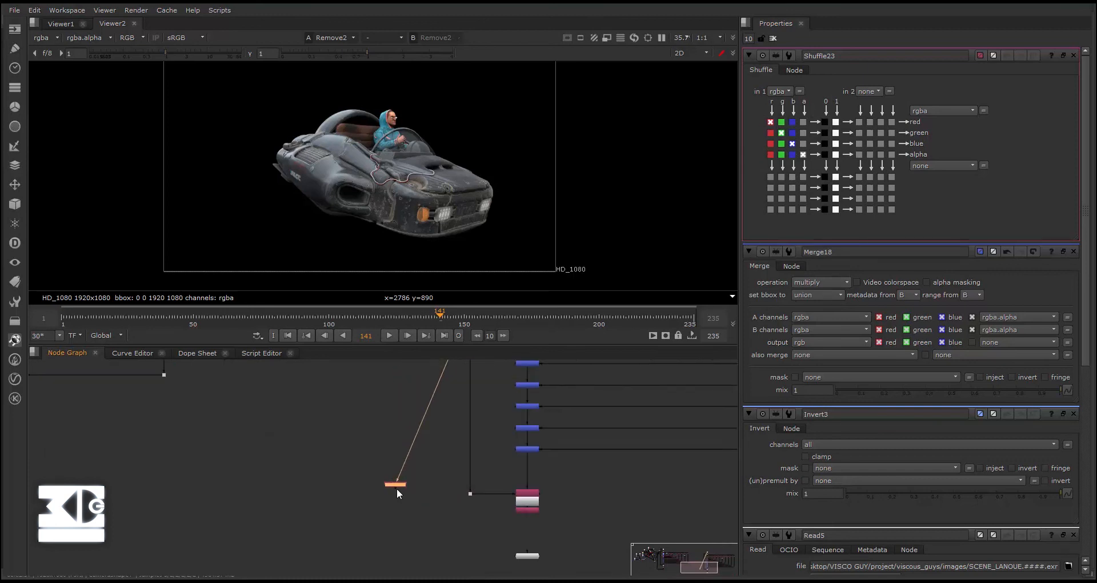
- View the new Shuffle node in Viewer2 and set its first input layer to P
{"action": "left_click", "coordinate": [398, 485]}
{"action": "key", "text": "1"}
{"action": "left_click", "coordinate": [779, 93]}
{"action": "left_click", "coordinate": [776, 155]}
{"action": "left_click", "coordinate": [779, 92]}
{"action": "left_click", "coordinate": [780, 150]}
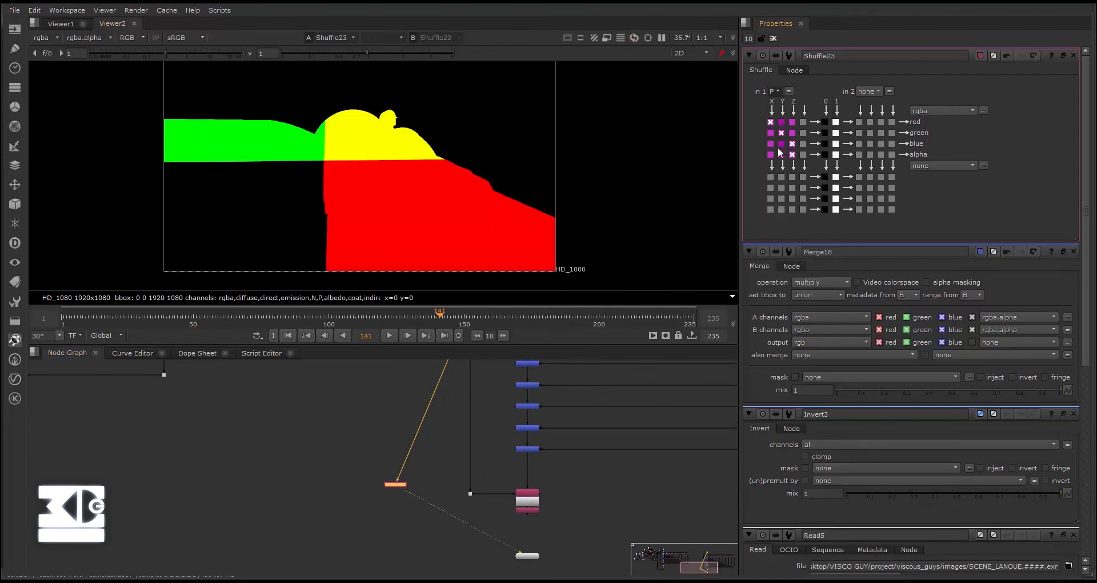